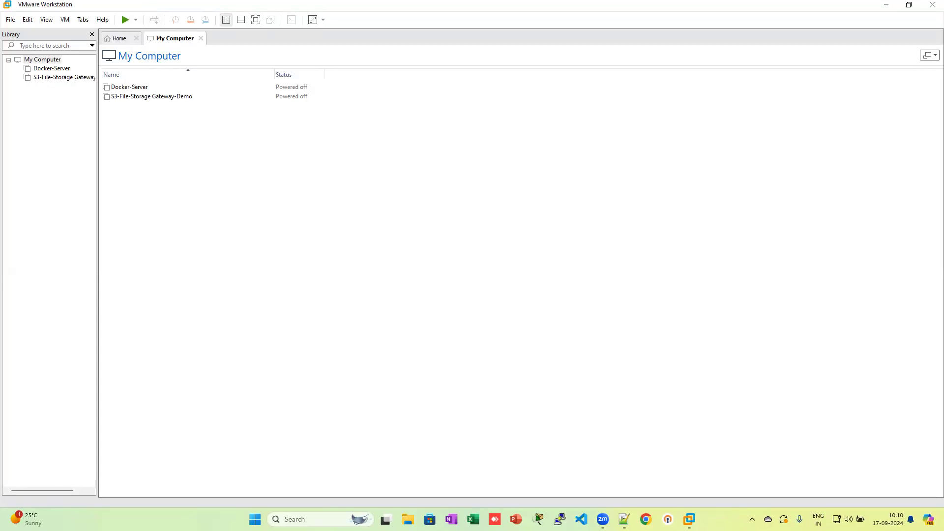
Step: Restore and re-maximize the VMware Workstation window, then bring up the File menu
click(397, 254)
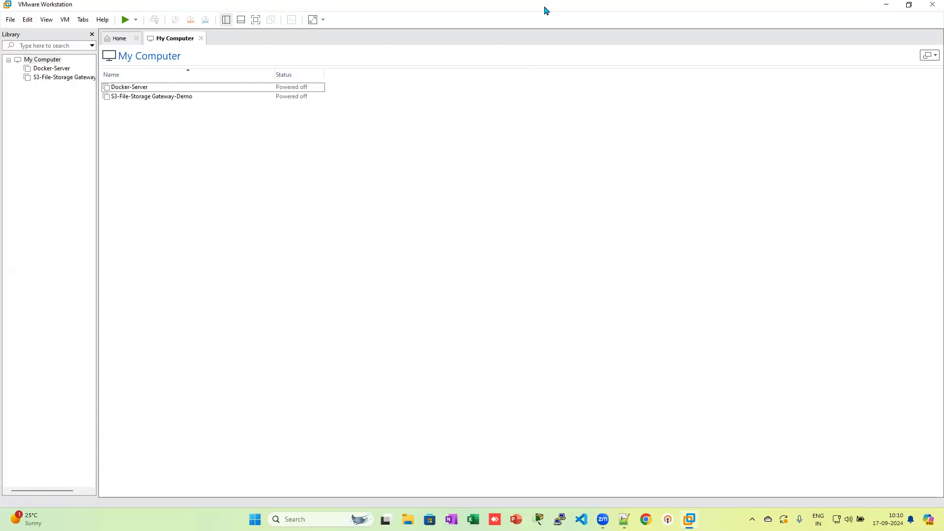
key(super+Down)
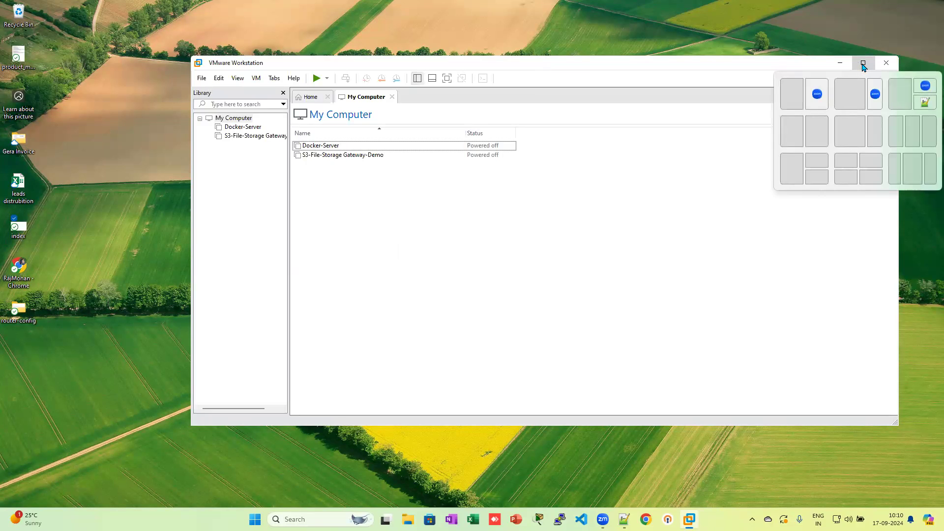
click(861, 66)
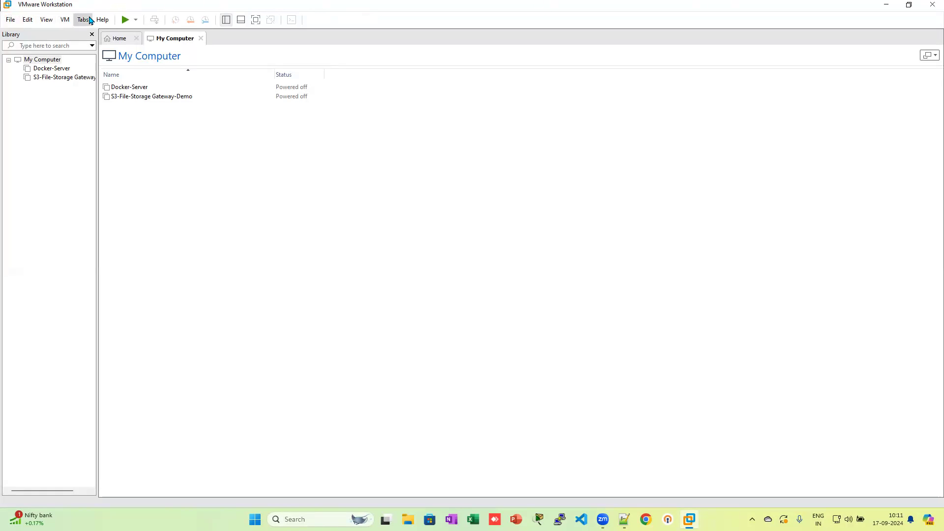
click(65, 20)
click(65, 20)
click(10, 20)
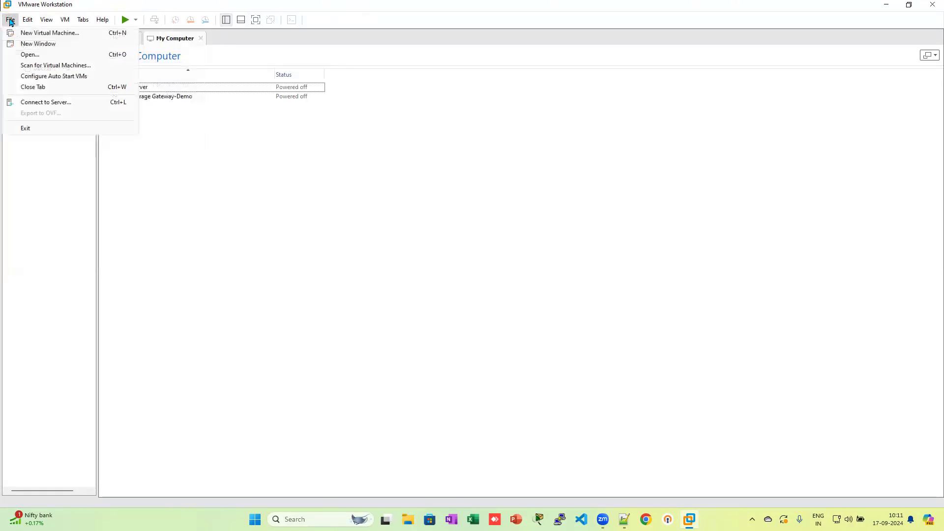
Step: Start a custom New Virtual Machine wizard keeping Workstation 17.5.x hardware compatibility
click(30, 33)
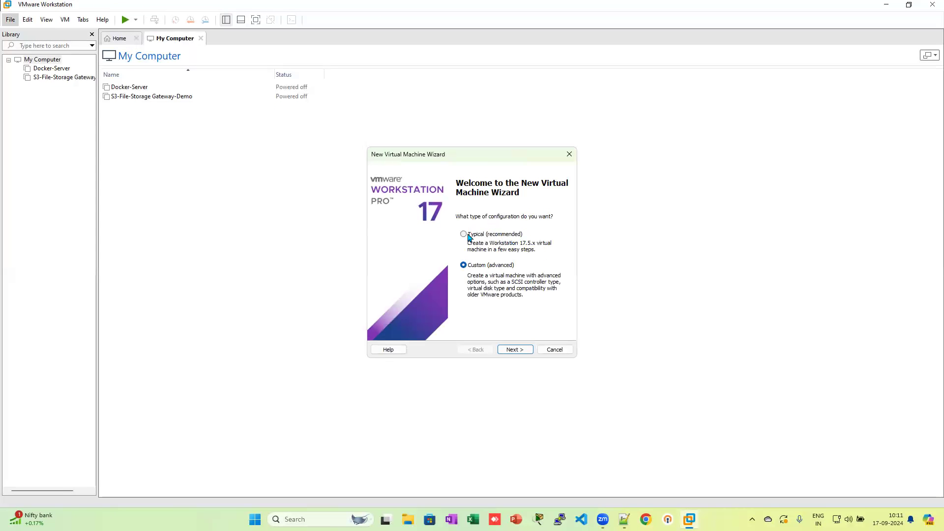
click(520, 349)
click(482, 206)
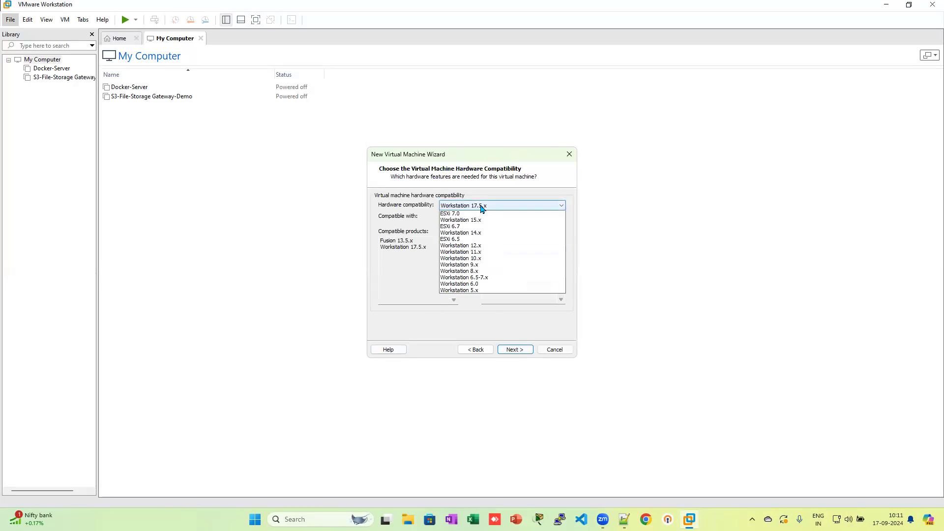
click(481, 209)
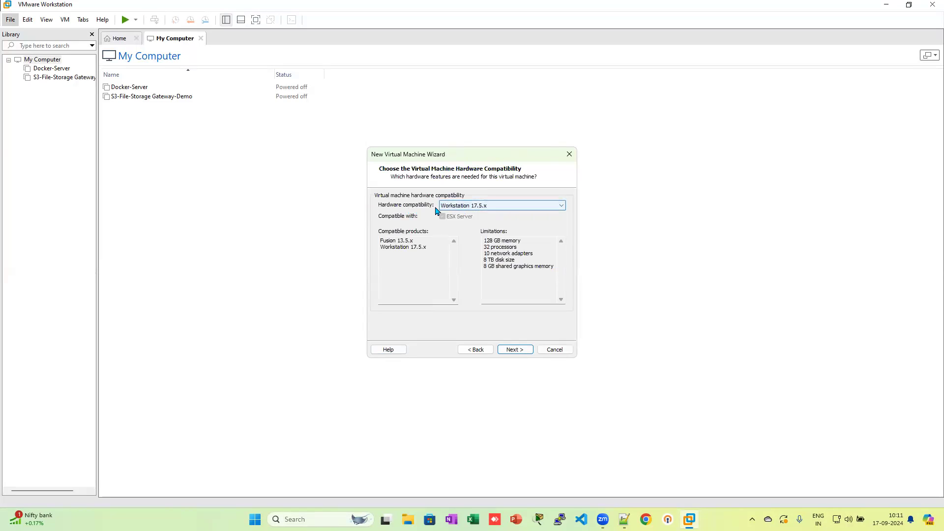
click(482, 208)
click(482, 211)
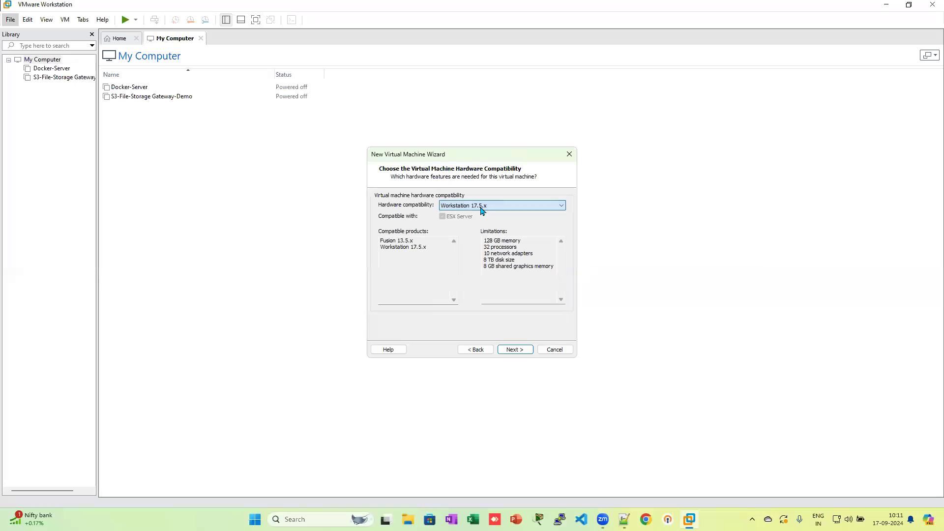
click(509, 349)
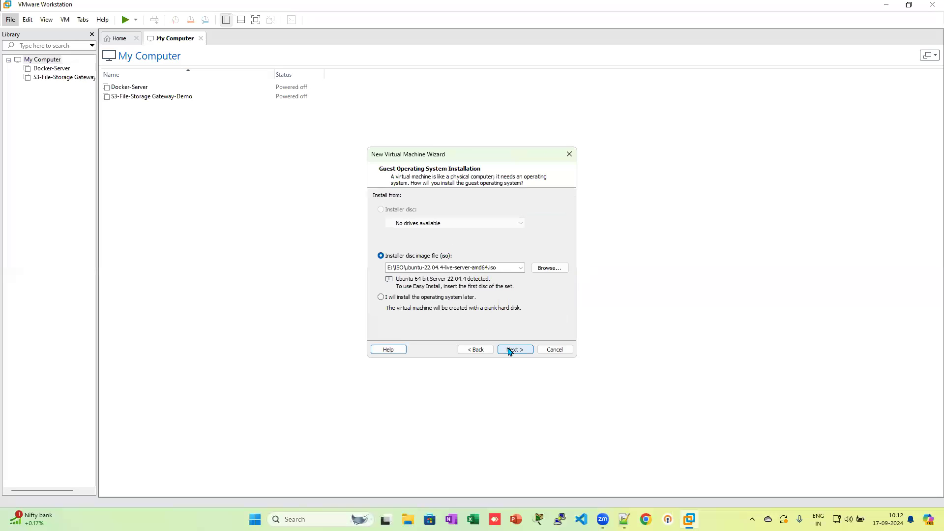
Step: Choose the Windows Server 2019 evaluation ISO as the installer disc image
click(549, 268)
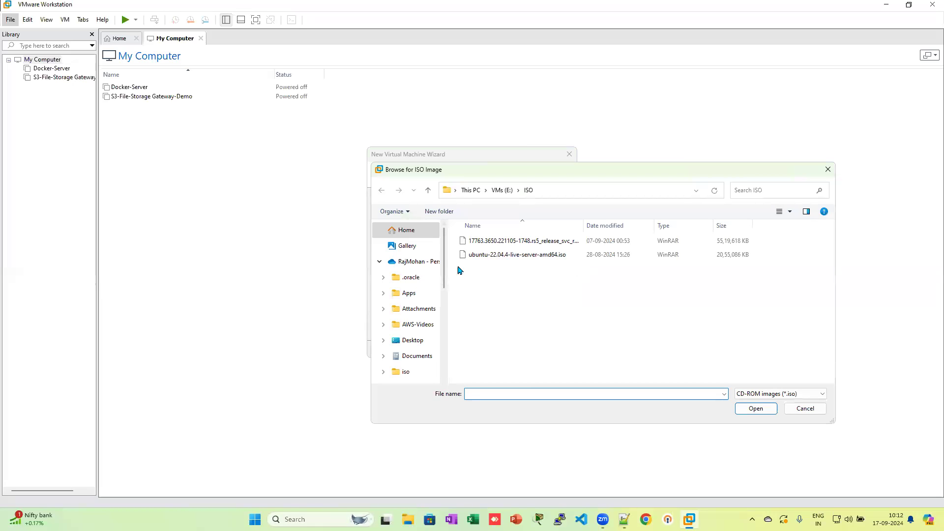
click(526, 242)
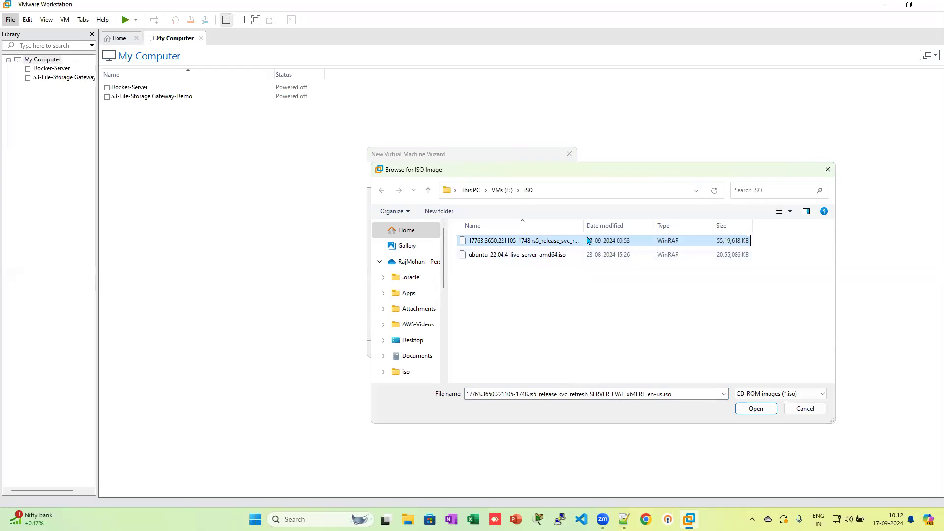
drag(584, 225, 637, 226)
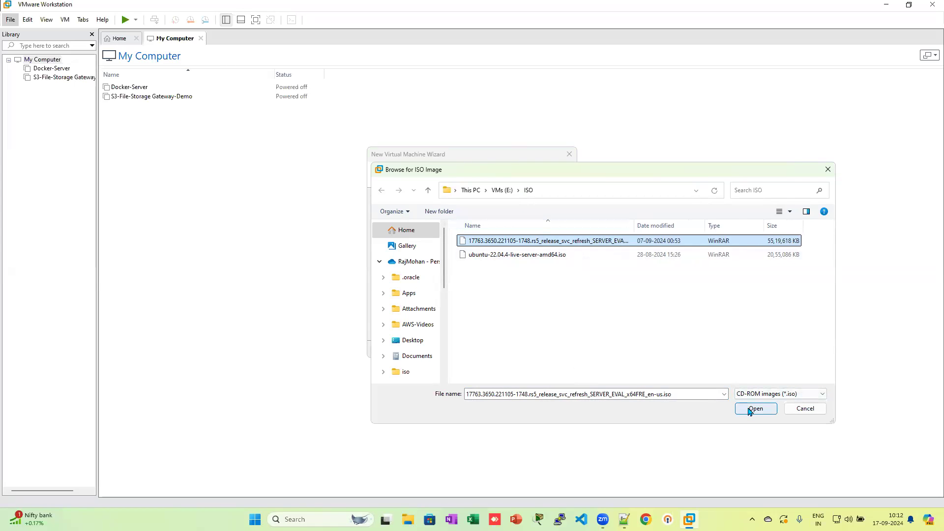
click(764, 412)
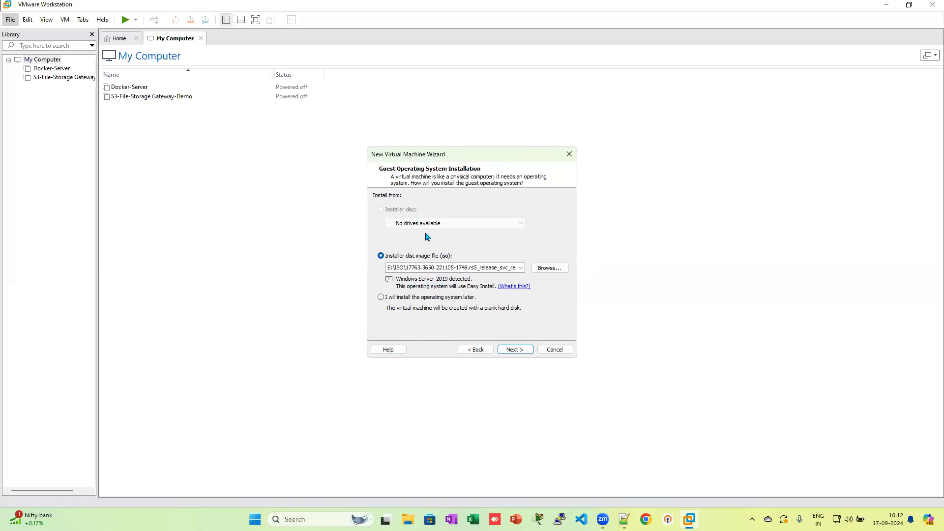
Step: Keep Windows Server Datacenter Core and replace the full name with the owner's name
click(515, 349)
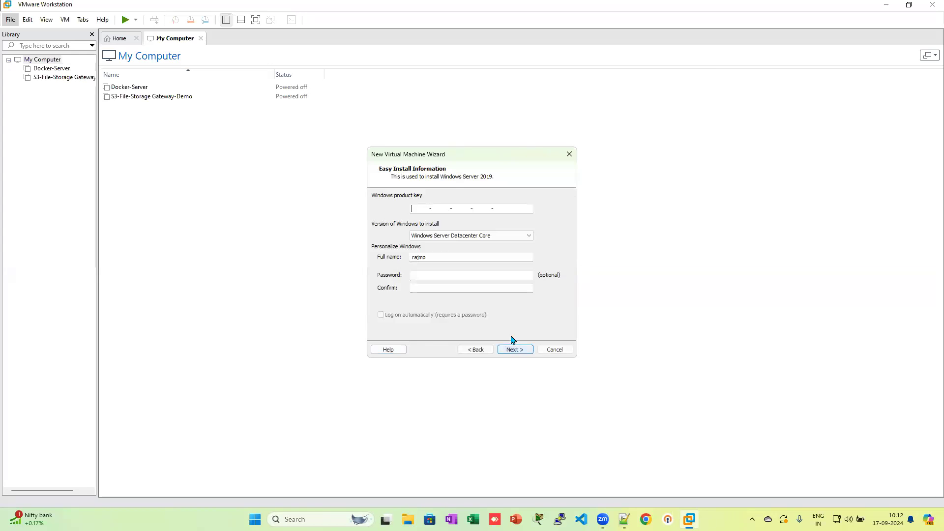
click(472, 237)
click(553, 234)
drag(434, 257, 390, 257)
key(BackSpace)
text(ra)
Step: Enter the account password and confirm it
click(471, 275)
text(••)
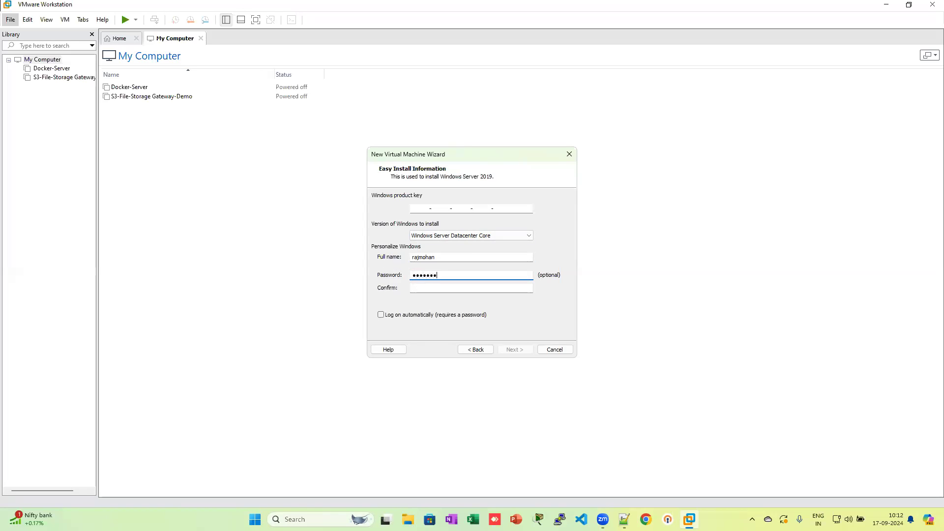
click(471, 288)
text(•••••••••)
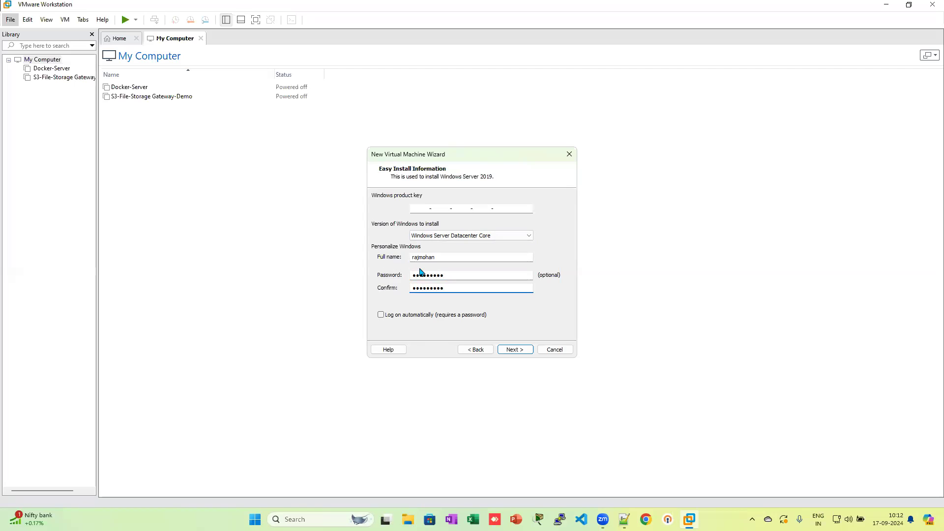
Step: Proceed without a product key to the virtual machine naming page
click(519, 350)
click(486, 279)
click(436, 208)
Step: Name the VM 'My First Windows Server' and browse to the VMs folder on drive E:
drag(436, 208, 344, 210)
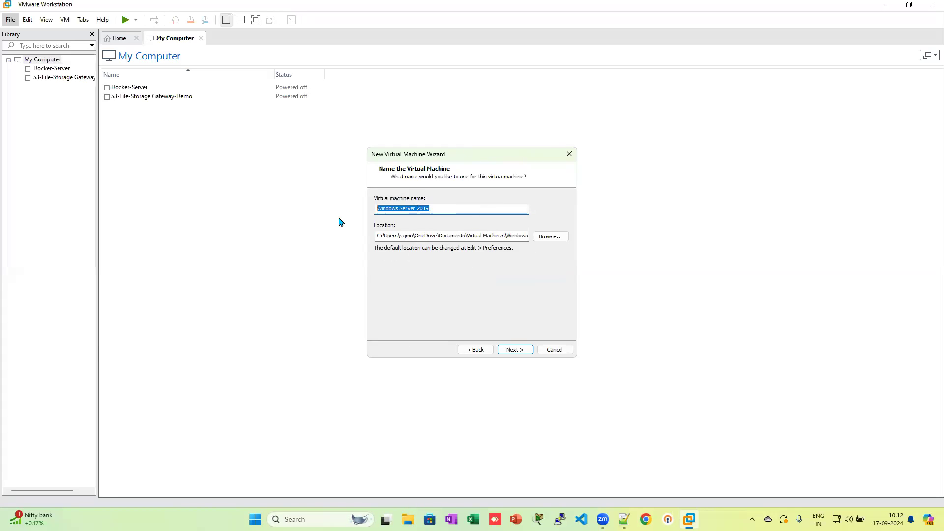
text(My Fire)
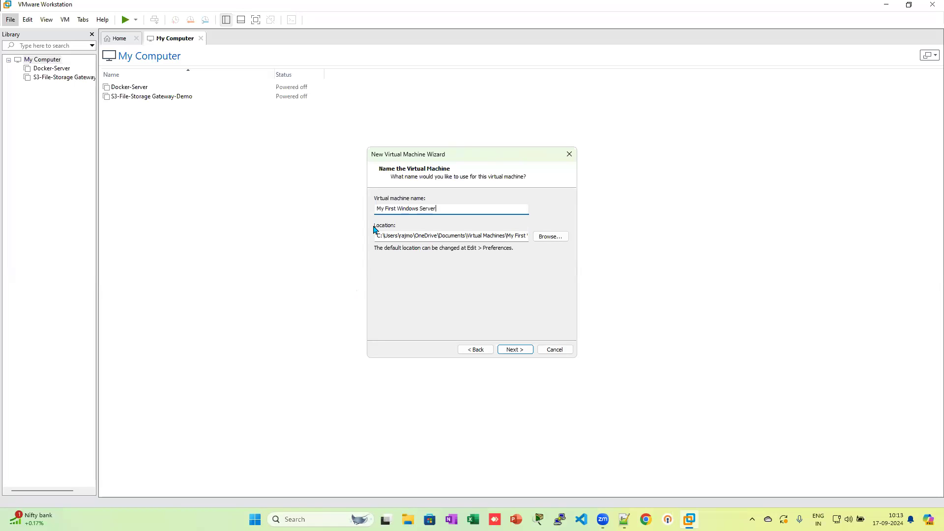
click(551, 237)
scroll(468, 270, down, 2)
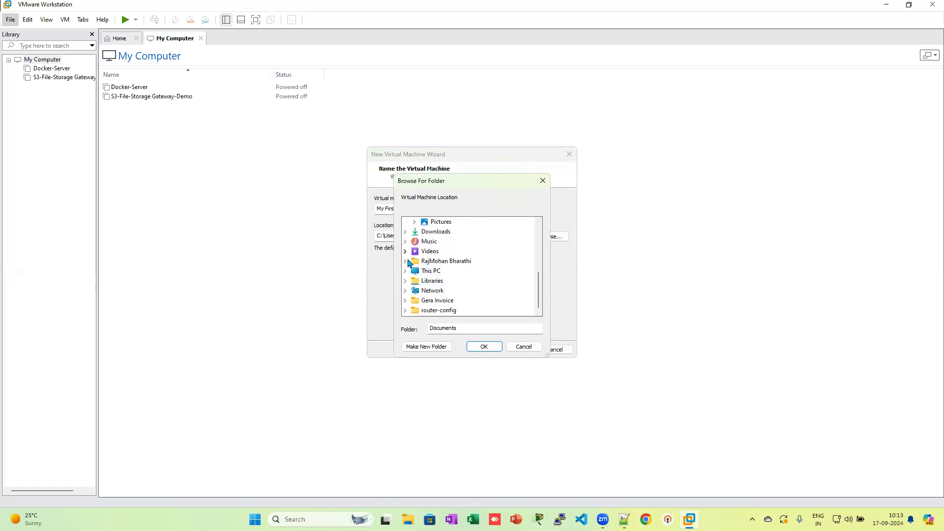
scroll(438, 273, up, 3)
scroll(428, 270, down, 1)
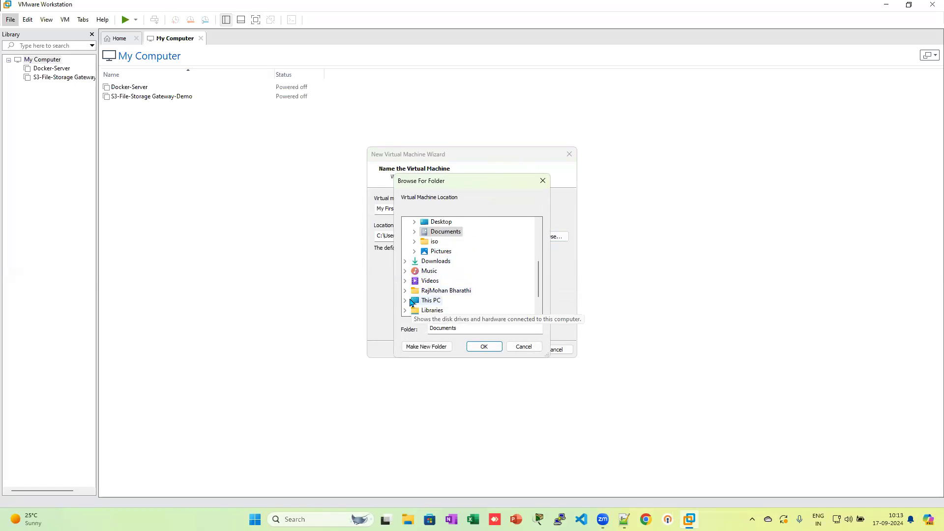
click(401, 300)
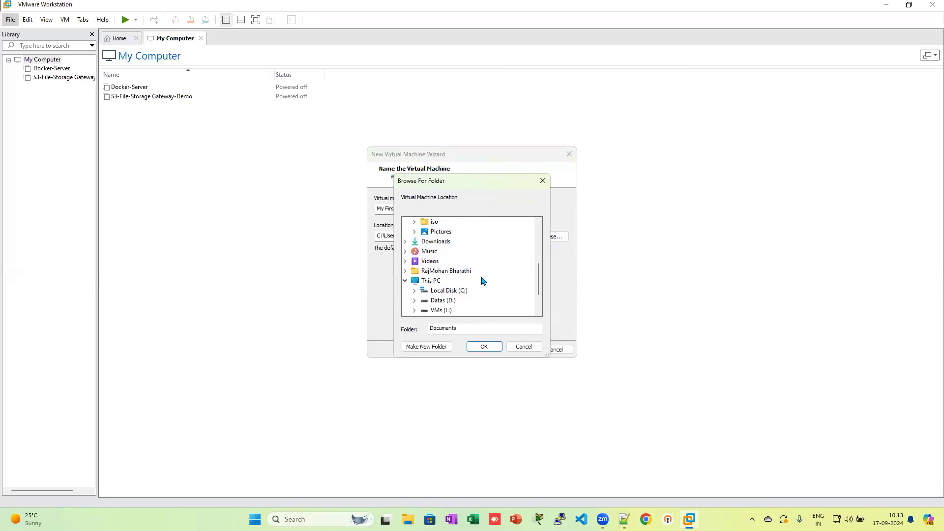
double_click(441, 310)
double_click(444, 311)
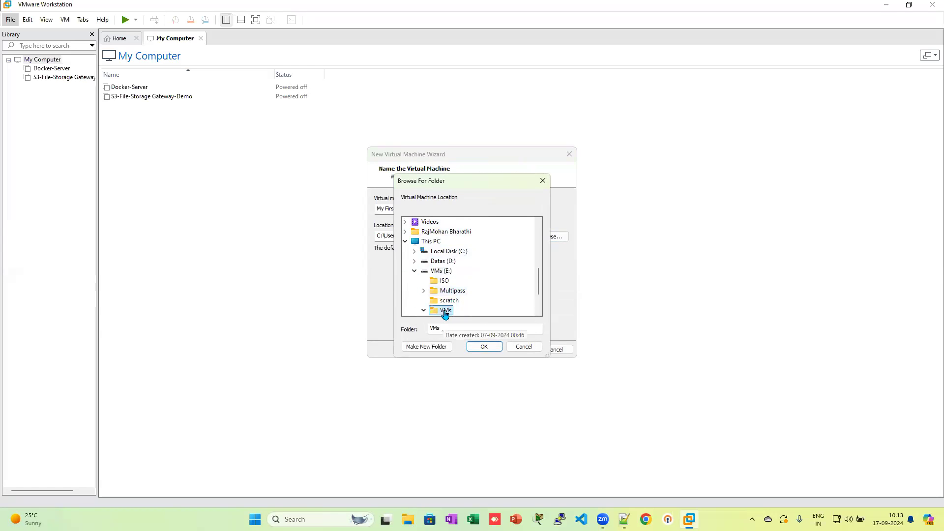
Step: Create the folder 'MyFirst WIN VM' under E:\VMs and use it as the location
click(439, 351)
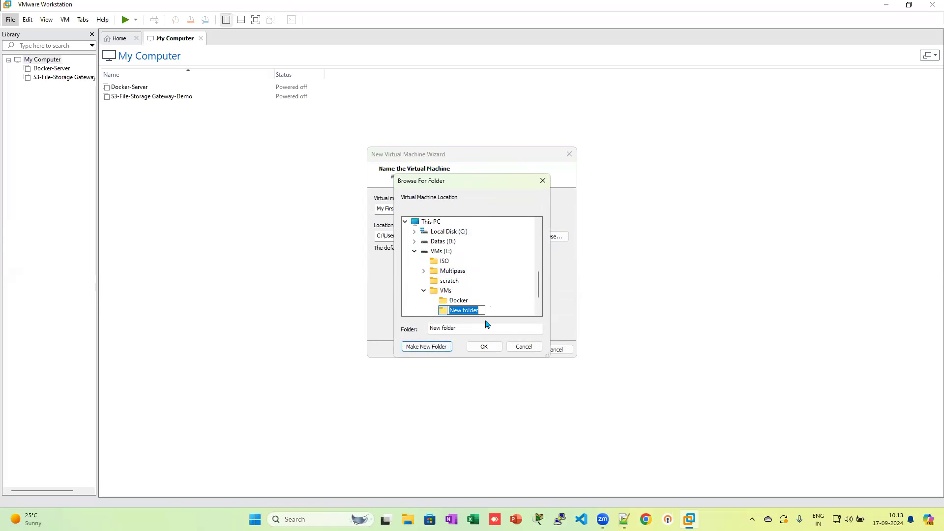
text(MyFirest)
text(VM)
click(466, 310)
key(BackSpace)
click(468, 310)
key(Delete)
text(WIN)
key(Delete)
key(Delete)
click(447, 313)
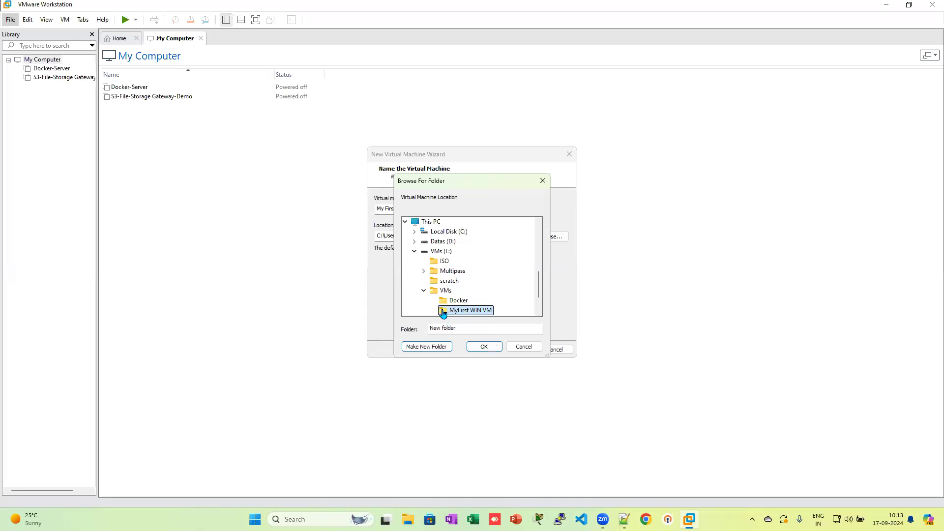
click(488, 347)
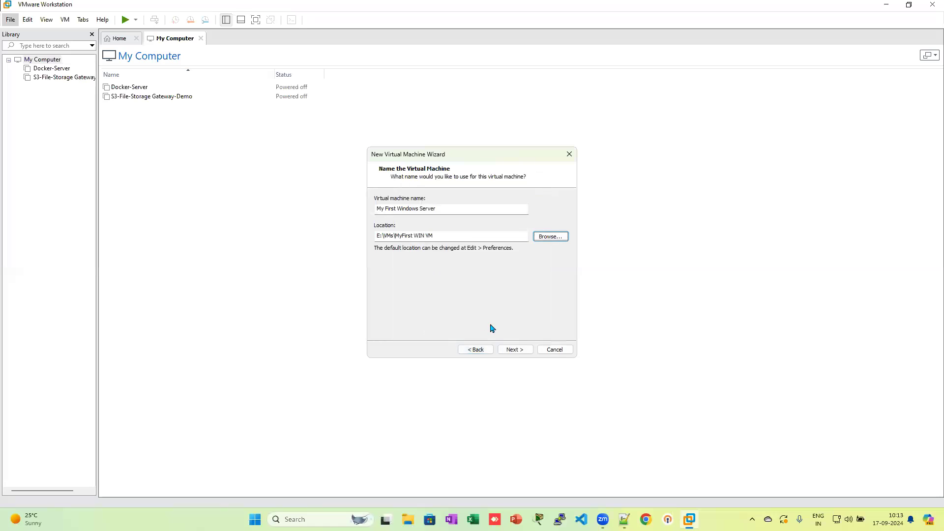
Step: Keep the default firmware and give the VM 2 processors with 2 cores each (4 total)
click(524, 351)
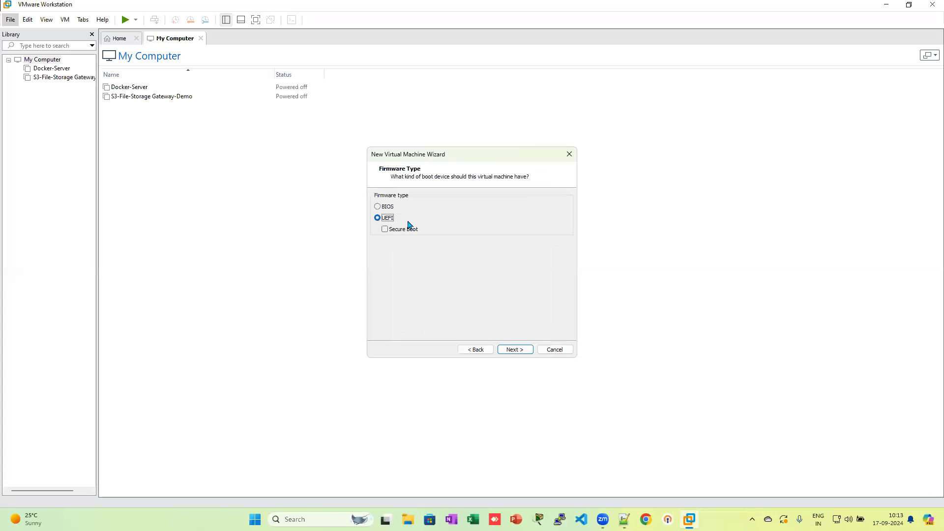
click(515, 351)
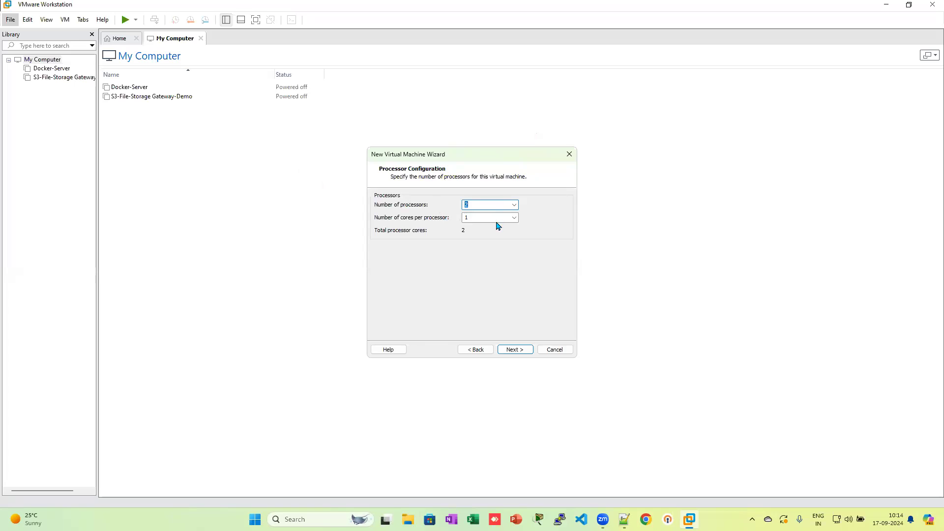
click(514, 218)
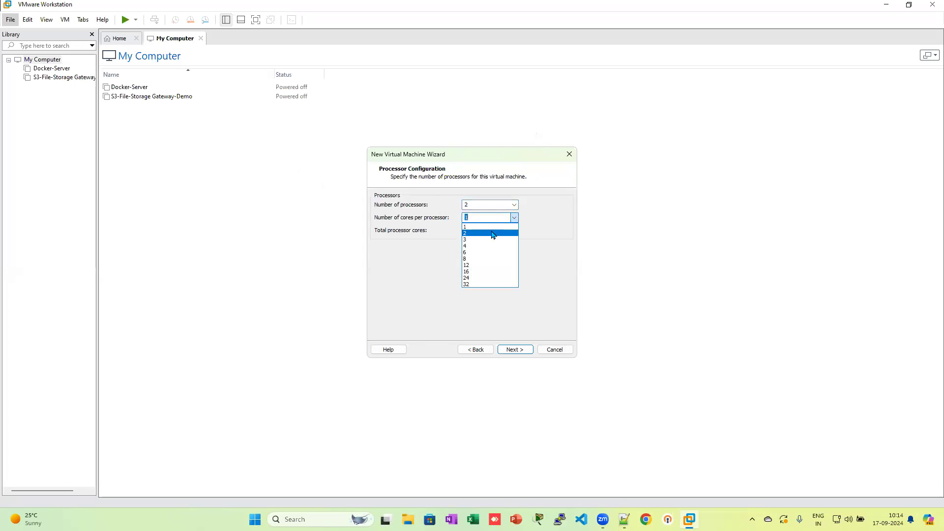
click(493, 233)
click(514, 204)
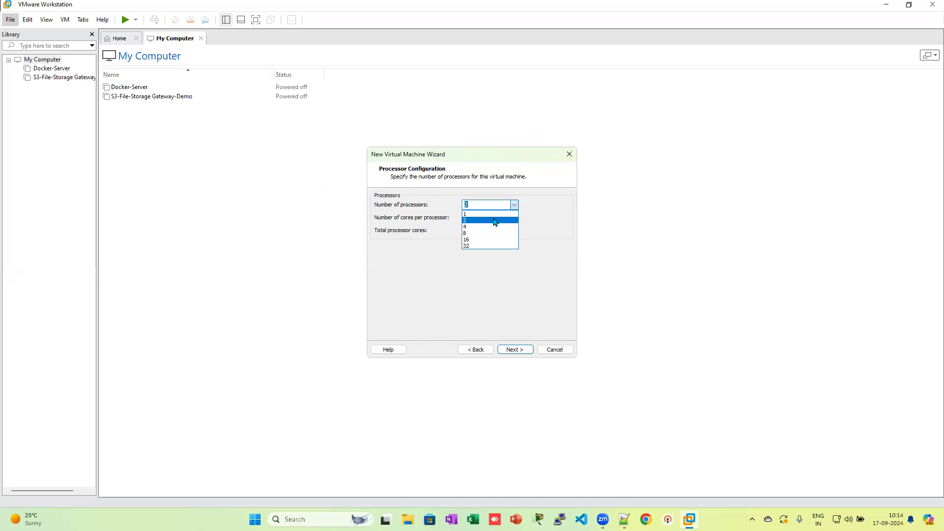
click(494, 221)
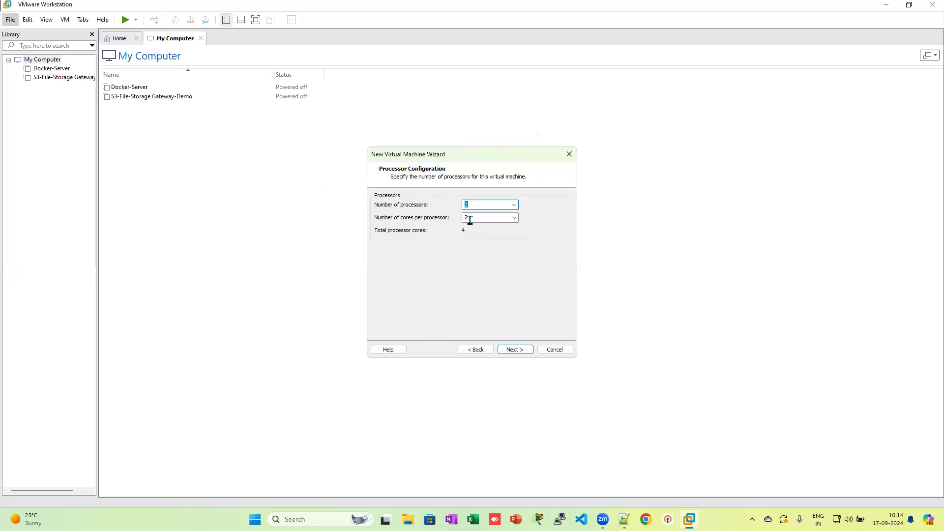
click(522, 351)
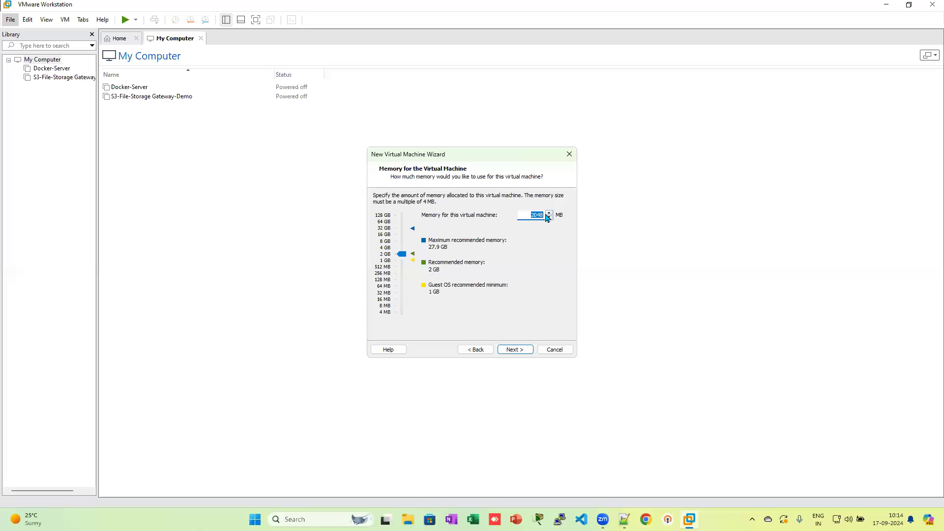
Step: Set the VM memory to 8000 MB, correcting the mistyped digits
text(8100)
key(BackSpace)
key(BackSpace)
key(BackSpace)
text(000)
Step: Choose bridged networking and keep the LSI Logic SAS controller and NVMe disk type
click(523, 351)
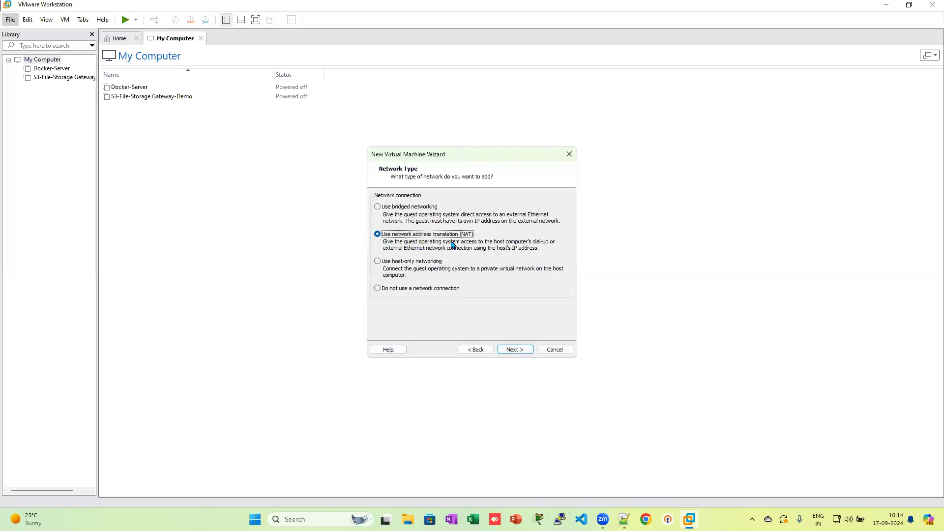
click(418, 209)
click(515, 350)
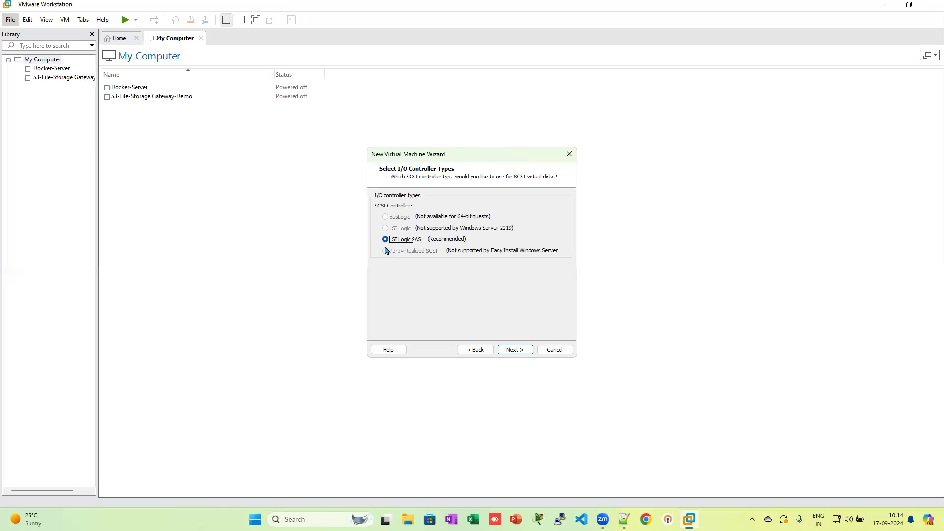
click(515, 350)
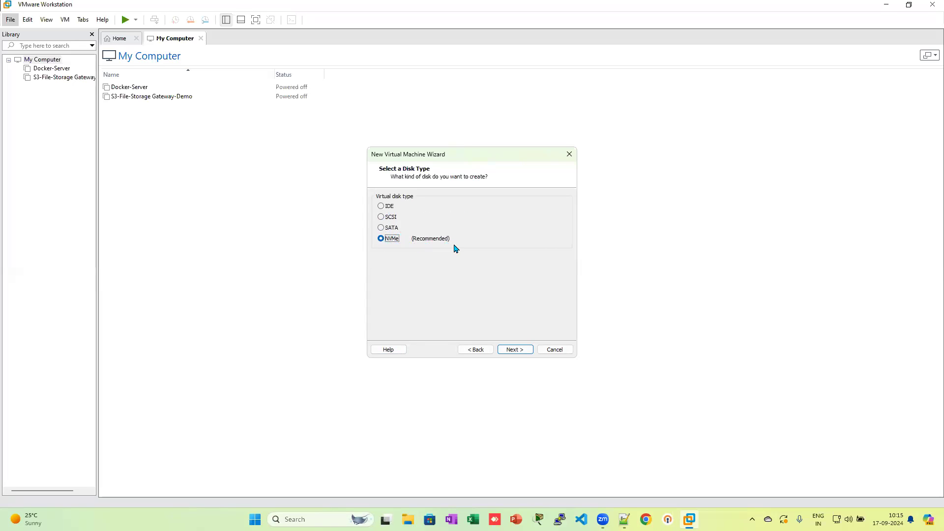
click(512, 349)
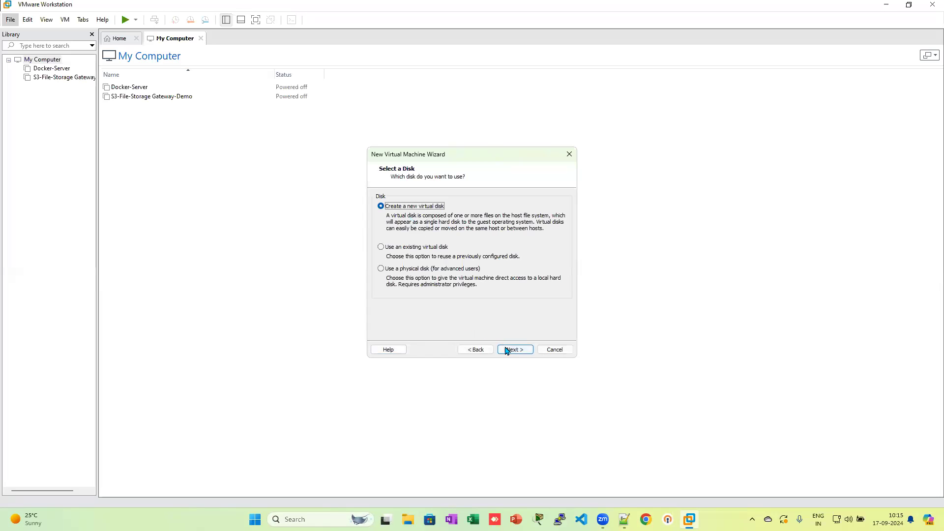
Step: Create a new virtual disk, change its size from 60 to 80 GB, stored as a single file
click(507, 350)
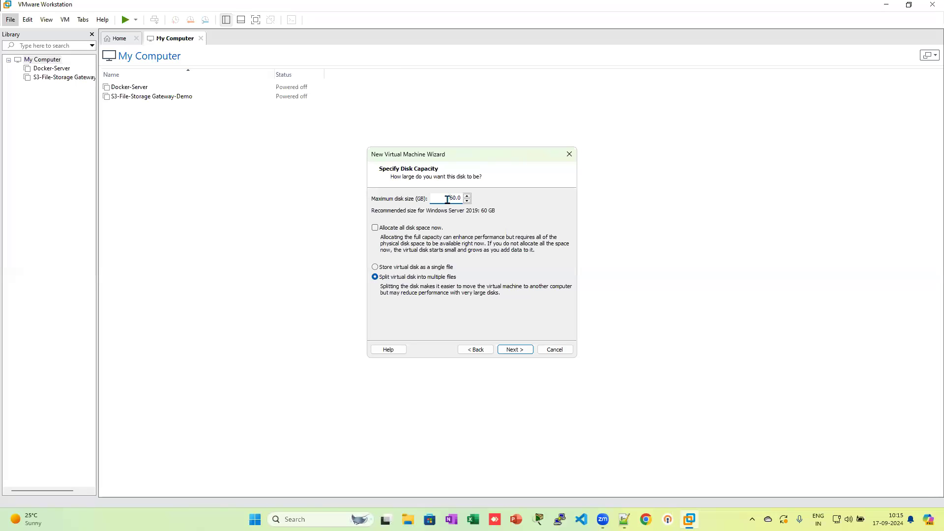
drag(449, 199, 455, 200)
text(8)
click(422, 268)
click(376, 228)
click(514, 350)
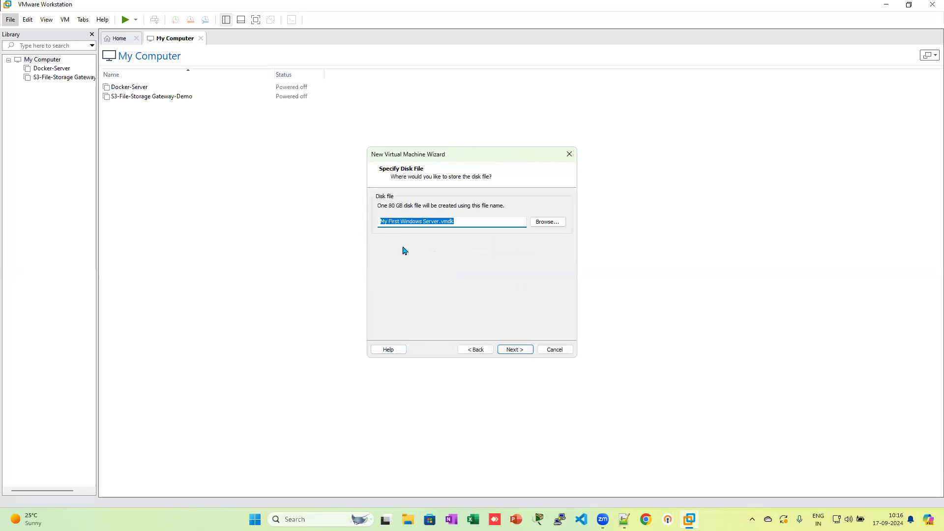
Step: Accept the default disk file name and finish the wizard to create My First Windows Server
click(517, 352)
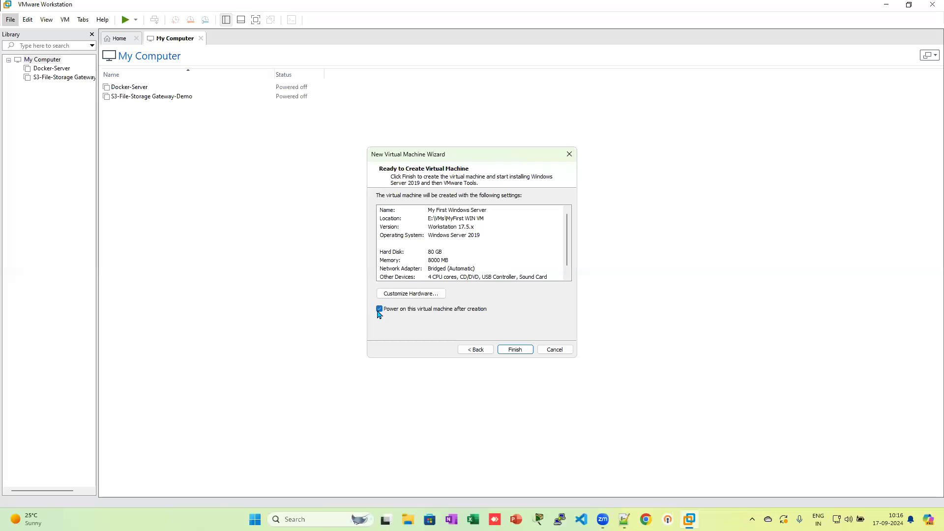
click(517, 350)
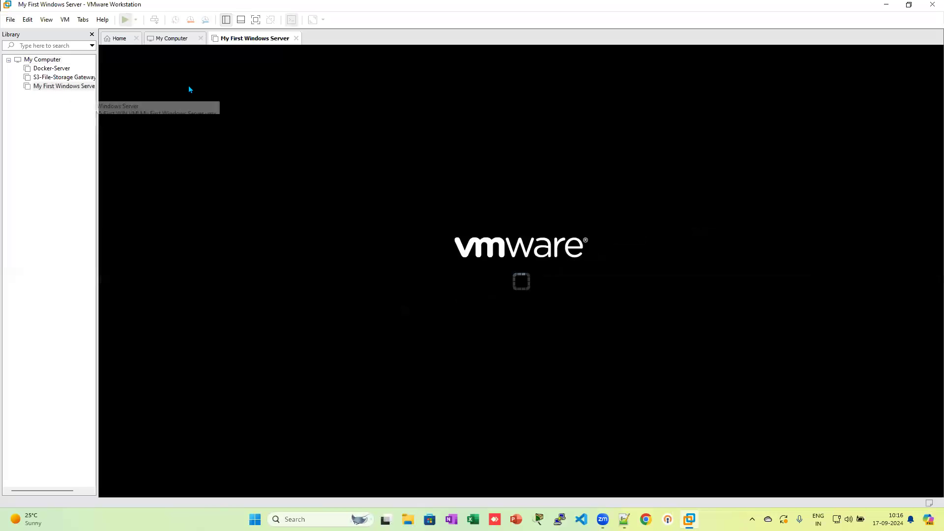
Step: Dismiss the side-channel and removable-device hints and boot the VM from the installation disc
click(536, 294)
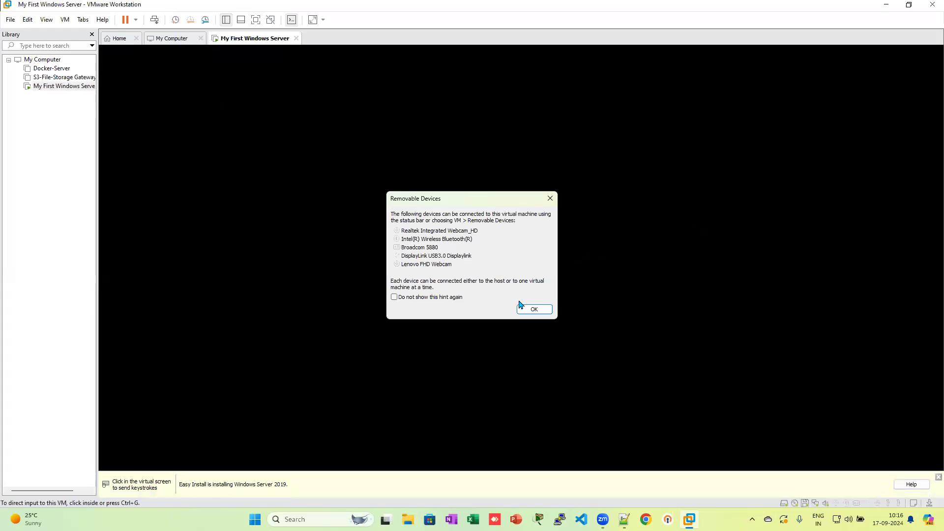
click(530, 304)
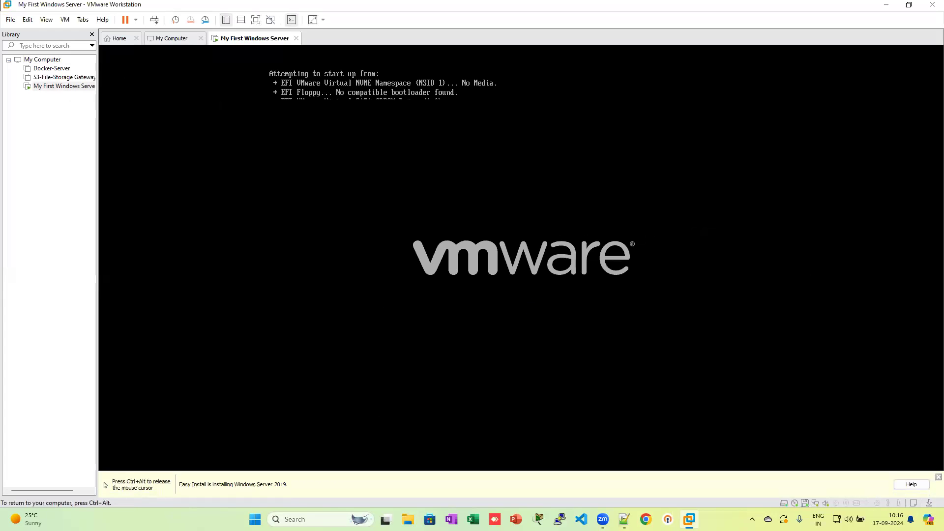
key(Return)
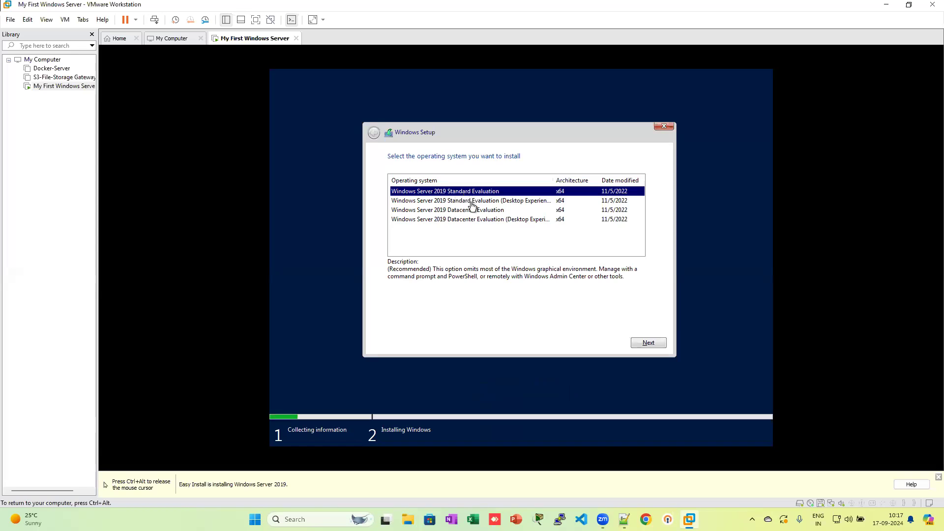
Step: Choose Windows Server 2019 Standard Evaluation (Desktop Experience) and continue; setup reports missing license terms
click(473, 201)
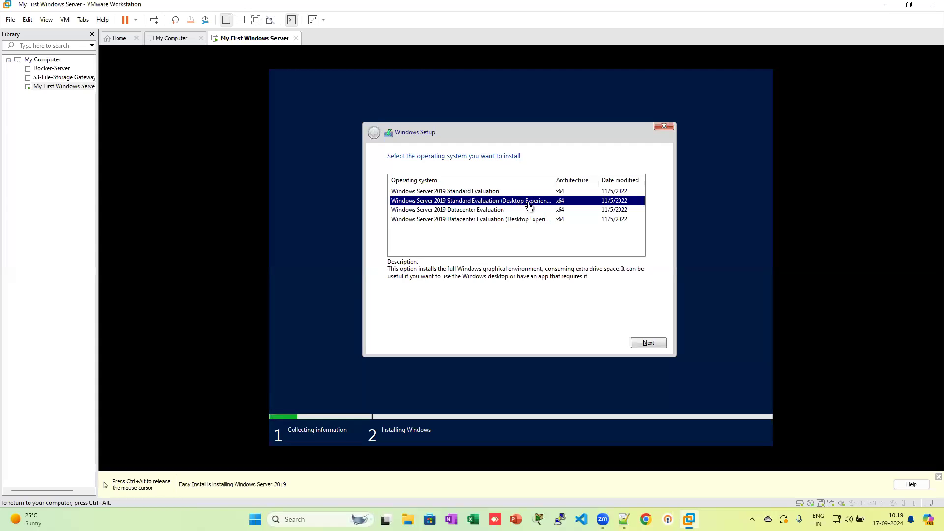
click(644, 343)
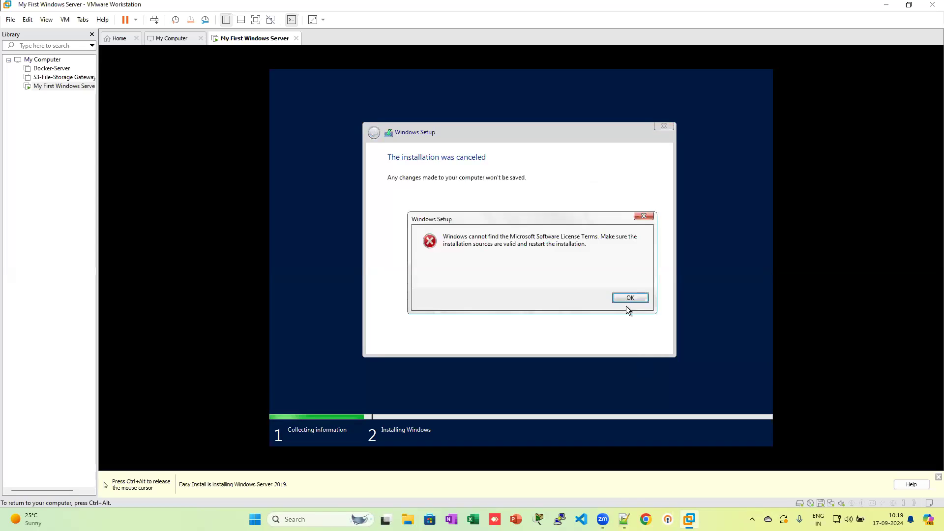
Step: Dismiss the setup error and reboot the VM from the Windows Server 2019 installation disc
click(618, 298)
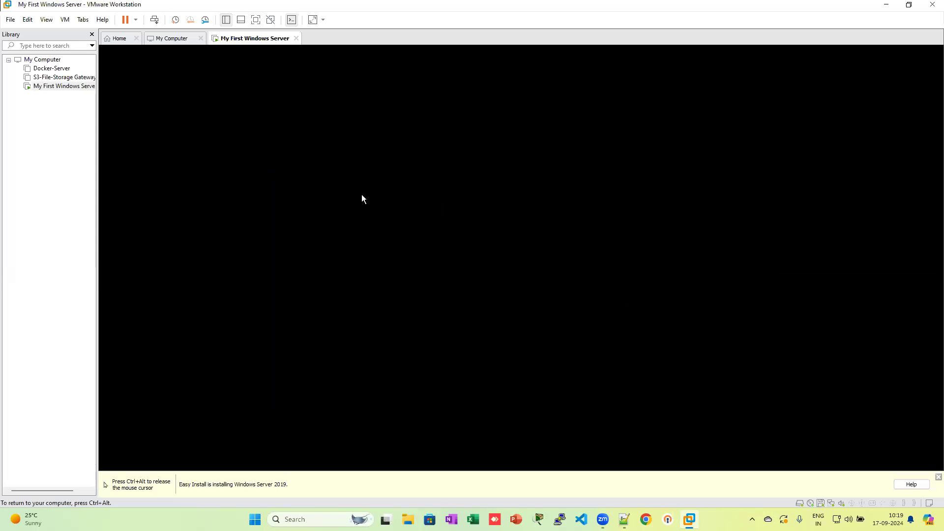
key(ctrl+alt)
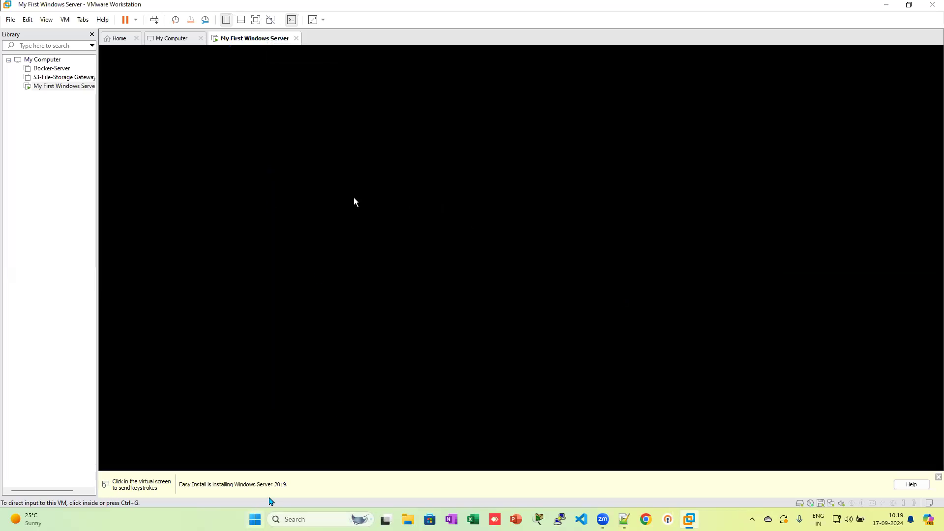
click(354, 198)
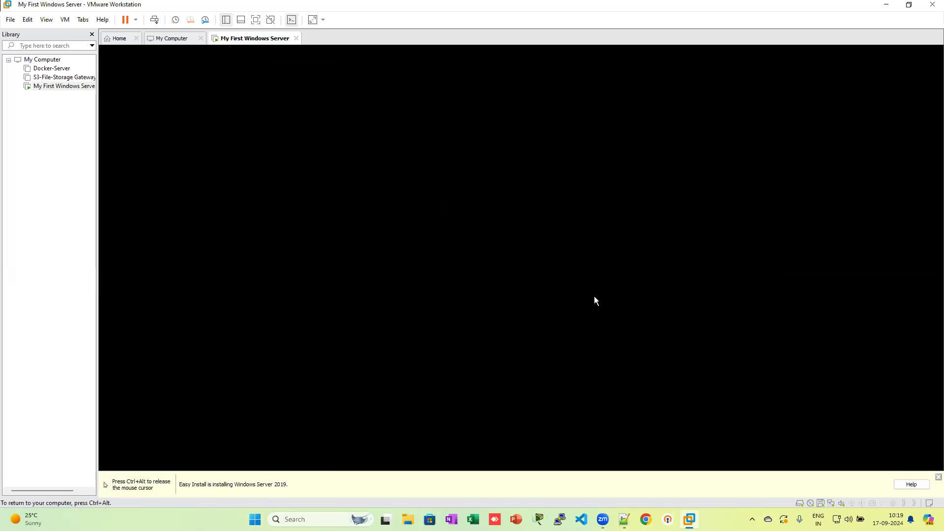
key(ctrl+alt)
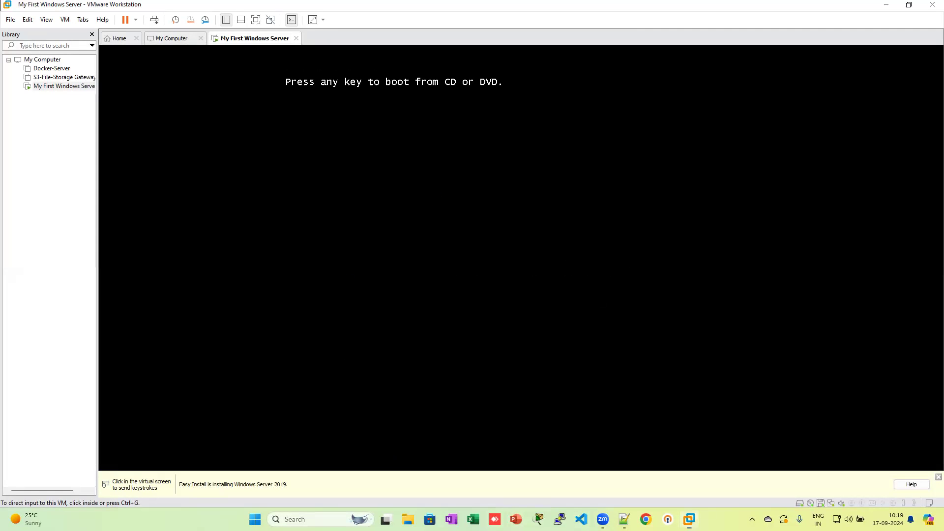
click(646, 96)
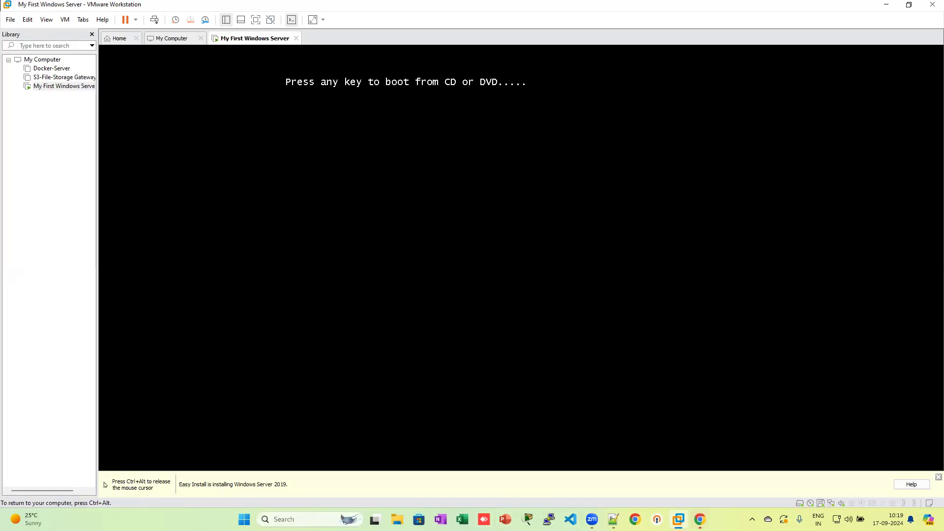
key(Return)
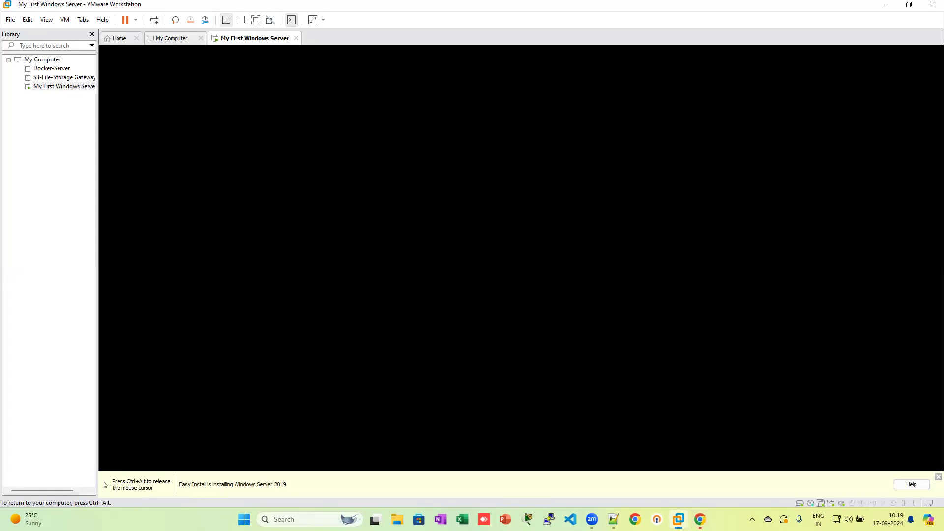
Step: Return to the host and bring up the actions menu for My First Windows Server
key(ctrl+alt)
click(700, 519)
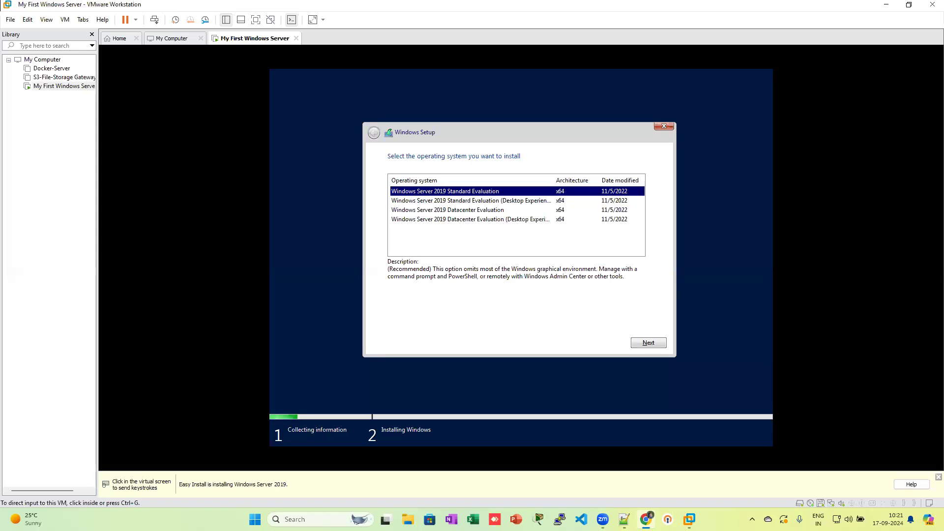
right_click(76, 88)
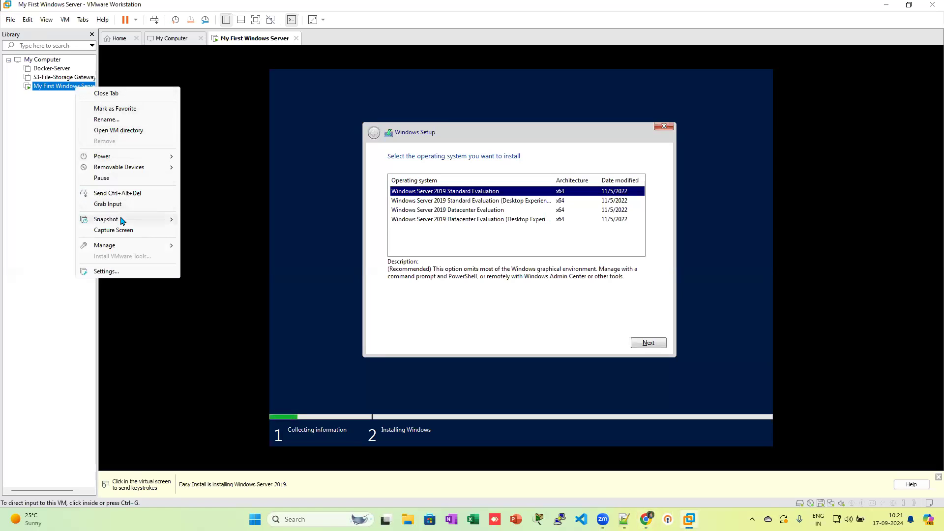
Step: Review the VM's network adapter and processor settings, then cancel without changes
click(106, 271)
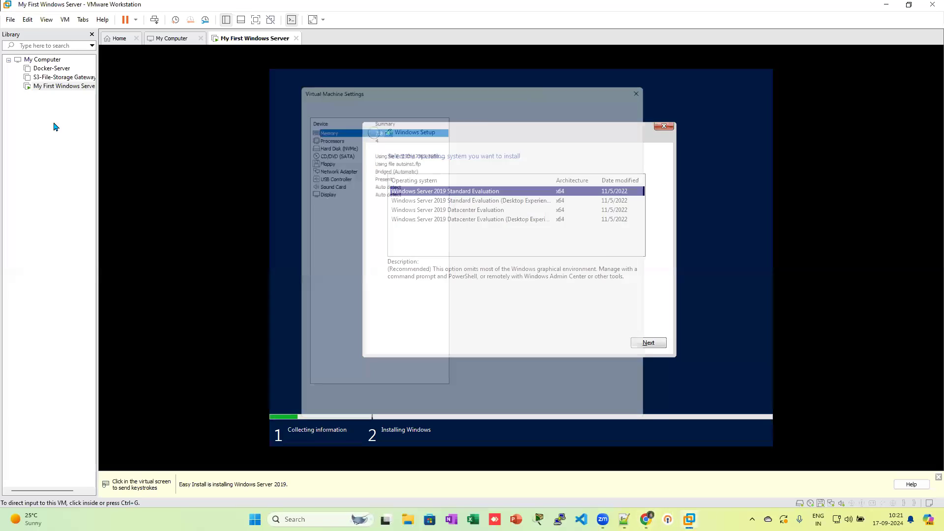
click(319, 164)
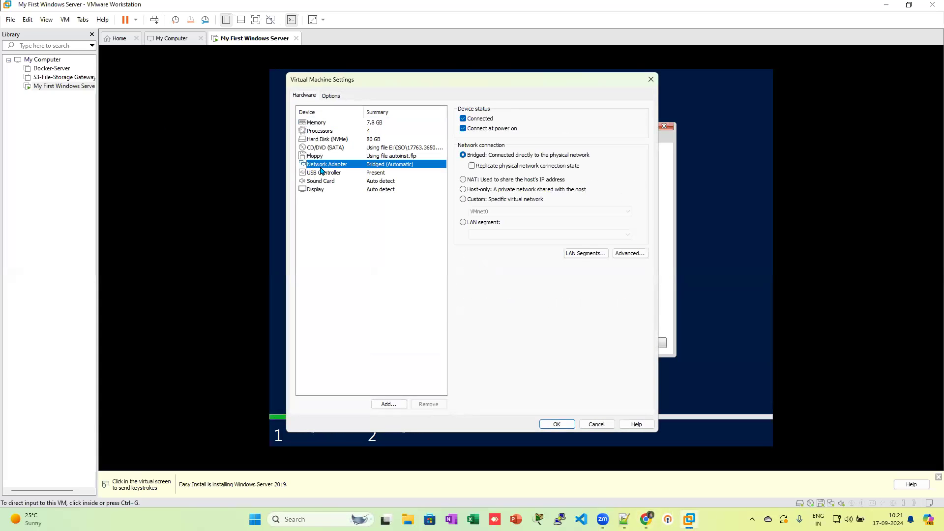
click(319, 132)
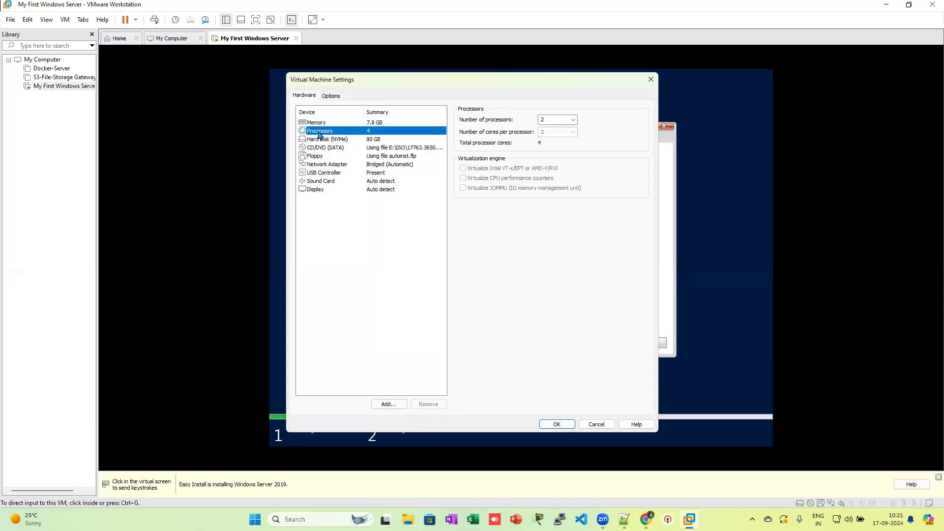
click(597, 424)
Step: Shut down My First Windows Server's guest via Power > Shut Down Guest and confirm
click(58, 89)
right_click(58, 92)
mouse_move(110, 157)
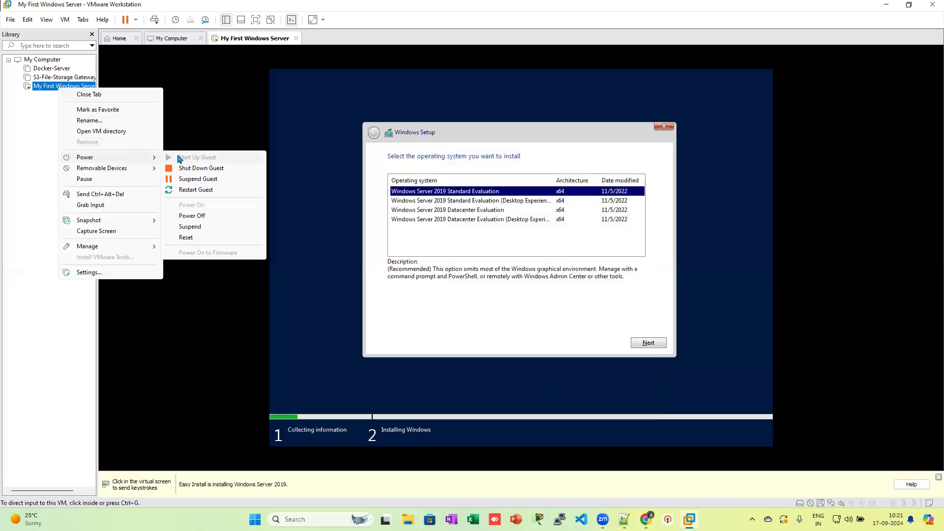
click(185, 169)
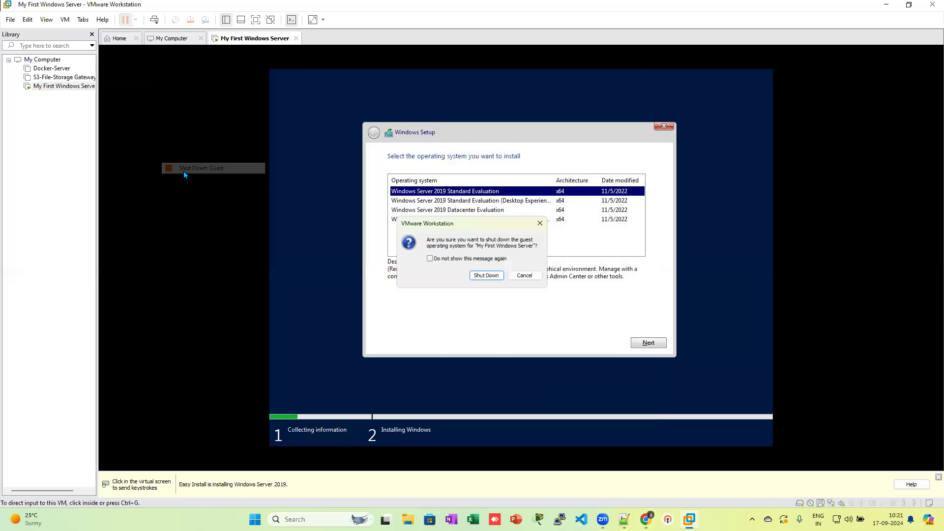
click(478, 276)
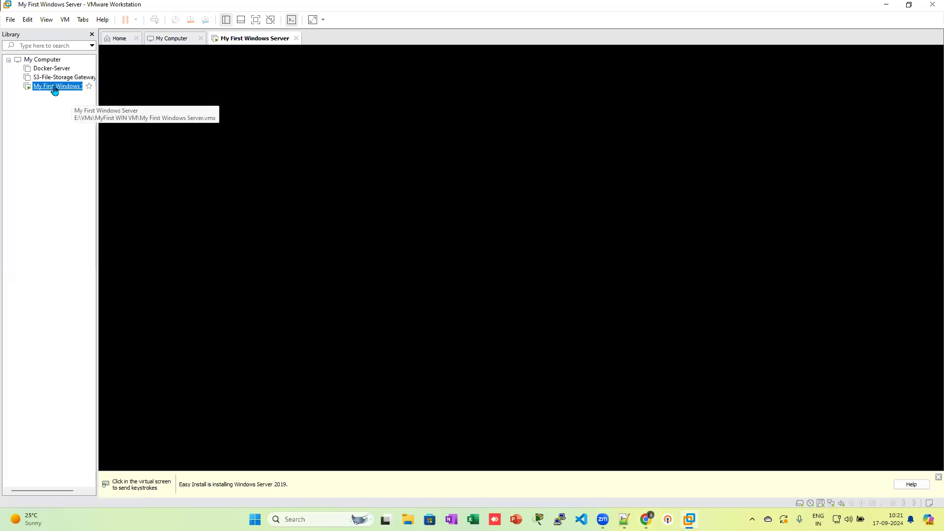
Step: Enable Virtualize Intel VT-x/EPT or AMD-V/RVI in the VM's processor settings and save
right_click(54, 90)
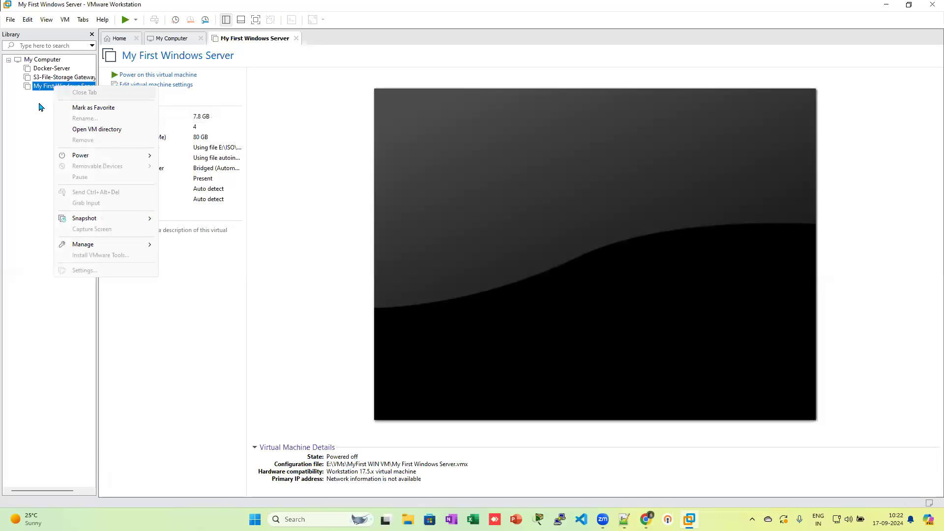
click(38, 91)
right_click(45, 87)
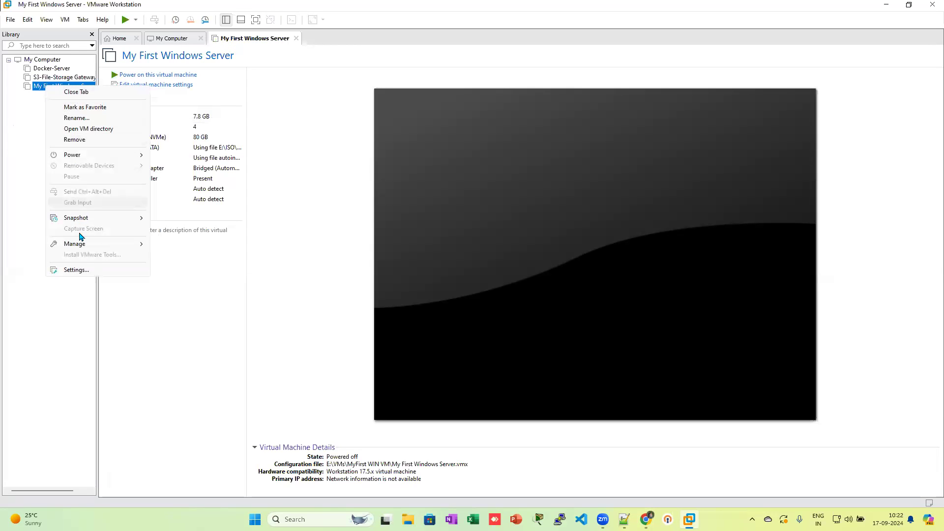
click(85, 271)
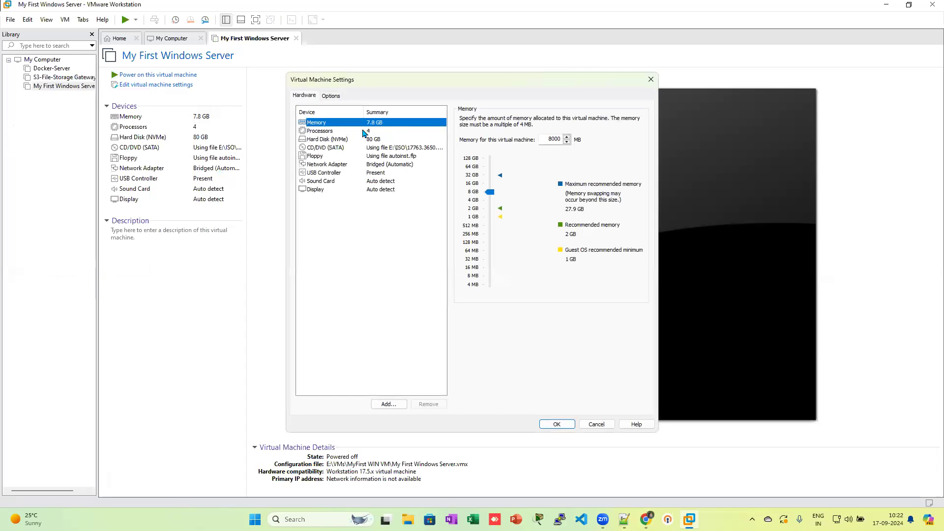
click(365, 131)
click(464, 169)
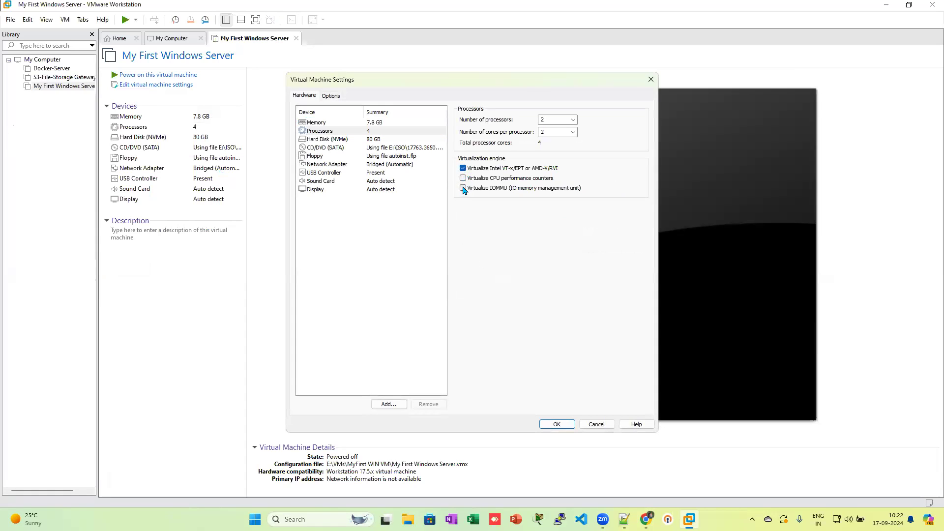
click(463, 189)
click(464, 188)
click(382, 123)
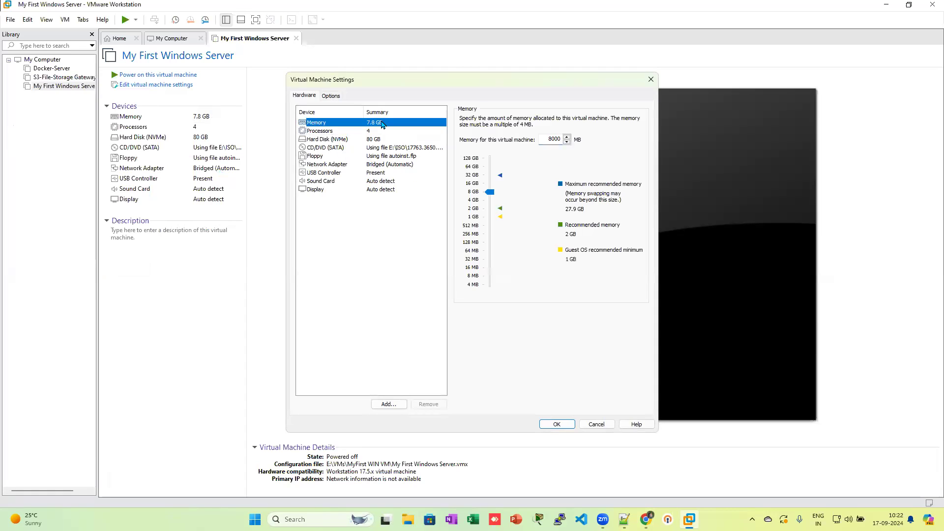
click(557, 424)
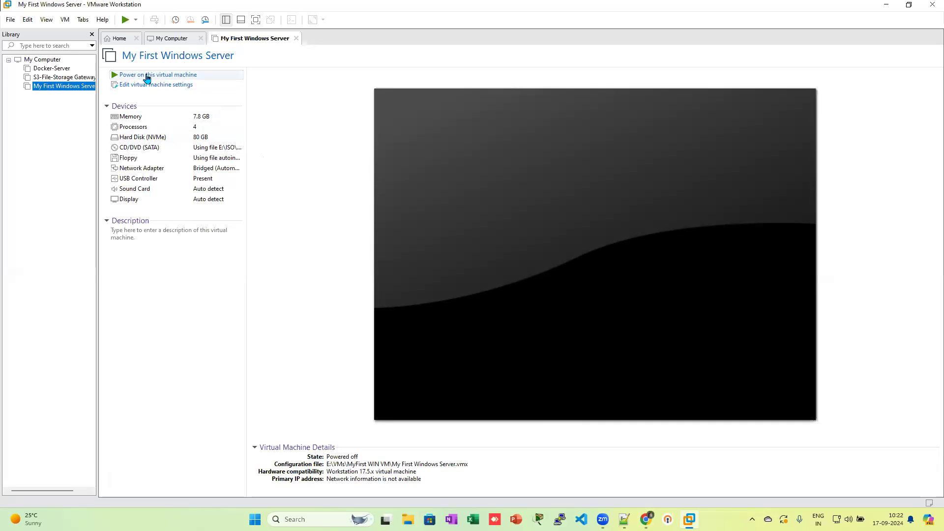
Step: Browse the VM's General, Power, VMware Tools and Advanced options, then cancel unchanged
right_click(74, 87)
click(100, 275)
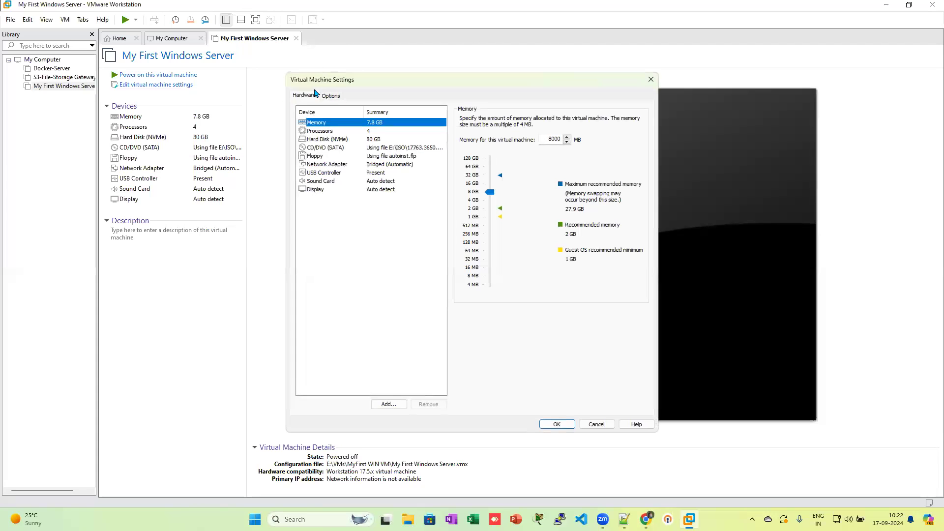
click(337, 99)
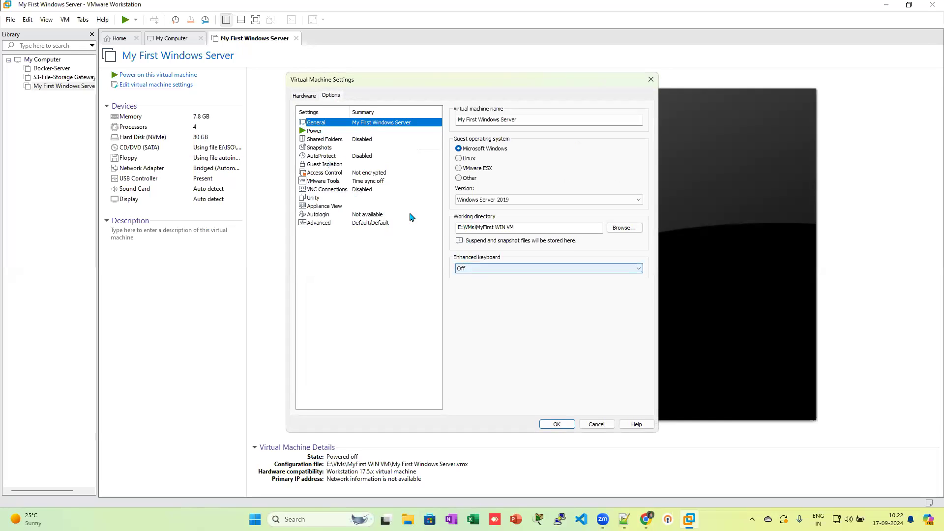
click(315, 134)
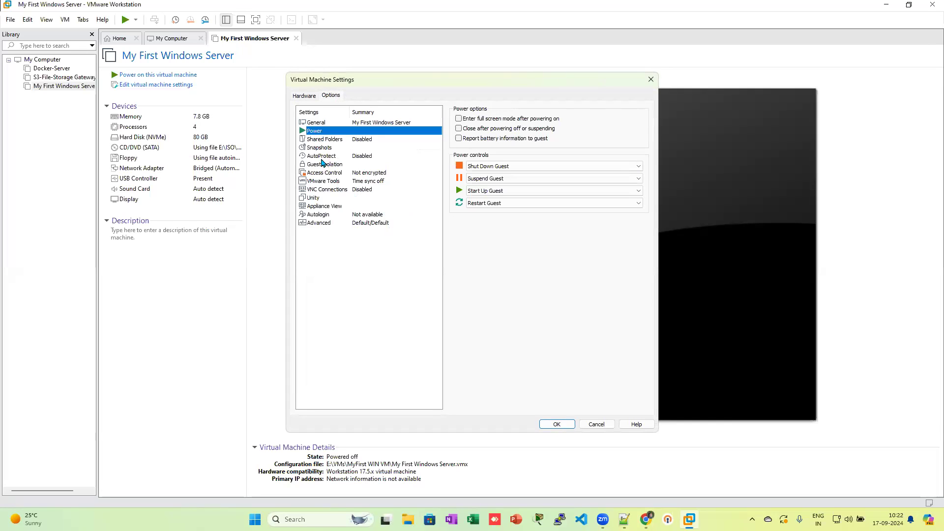
click(324, 183)
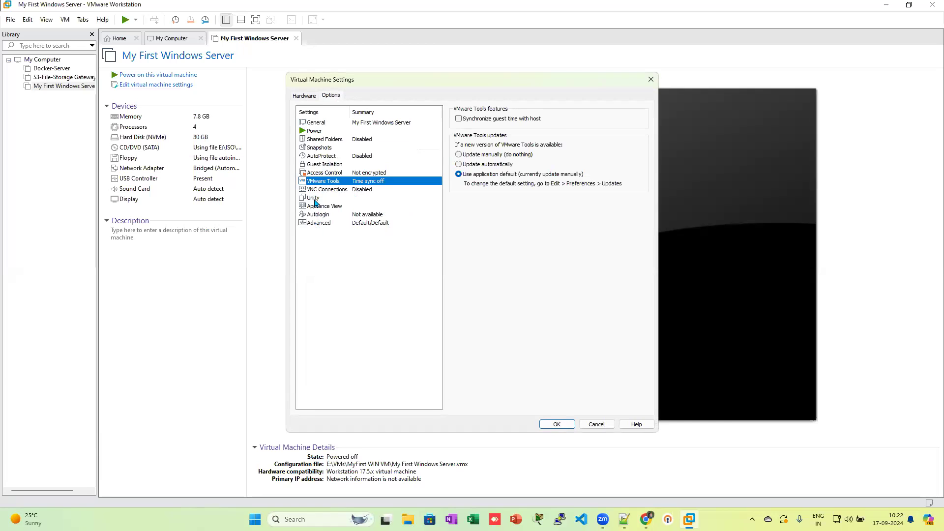
click(318, 224)
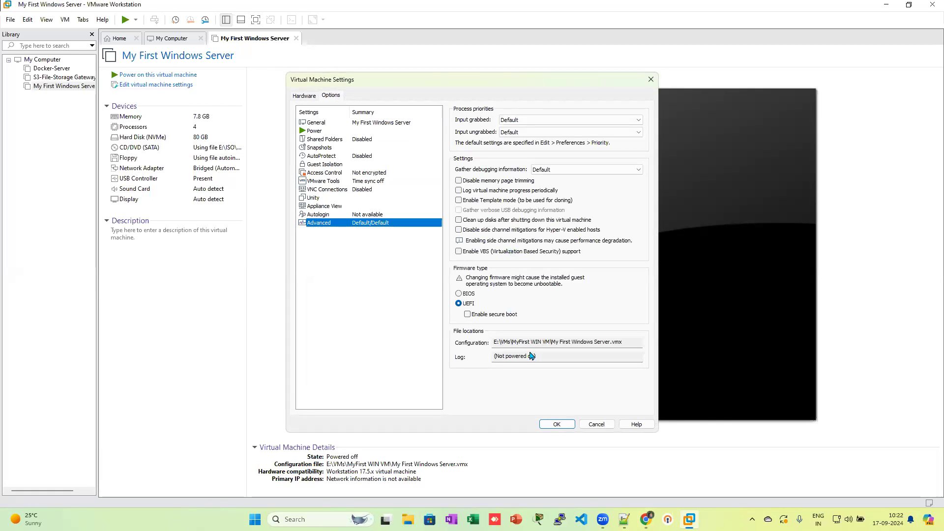
click(597, 423)
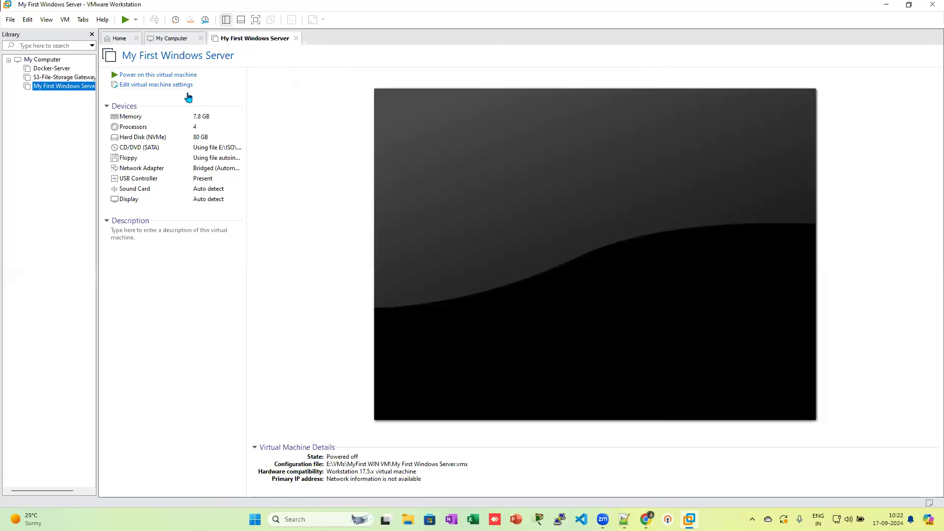
click(140, 77)
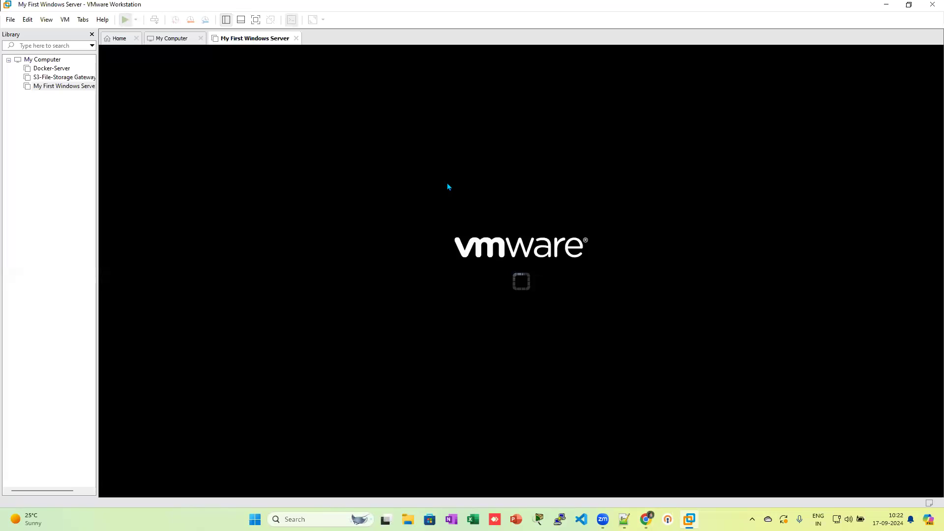
click(540, 295)
click(536, 273)
click(526, 271)
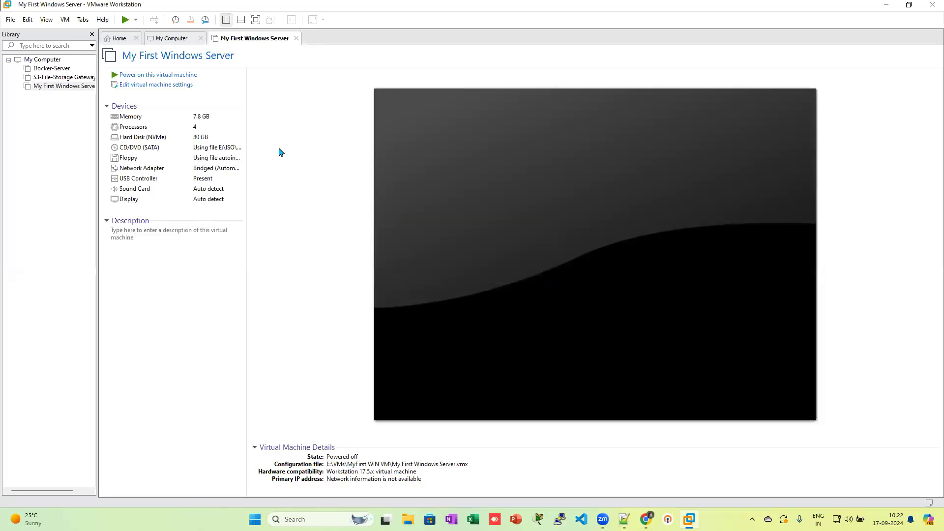
right_click(52, 86)
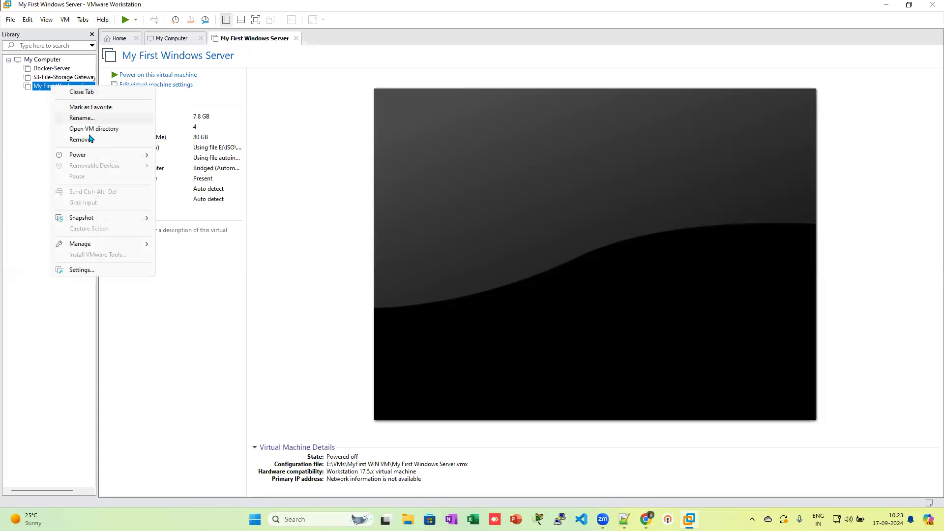
mouse_move(101, 154)
click(175, 156)
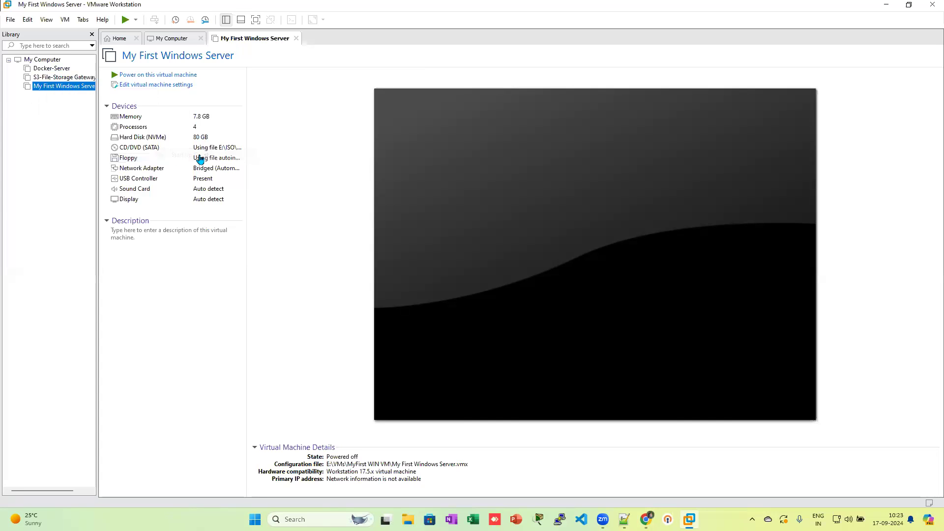
click(533, 294)
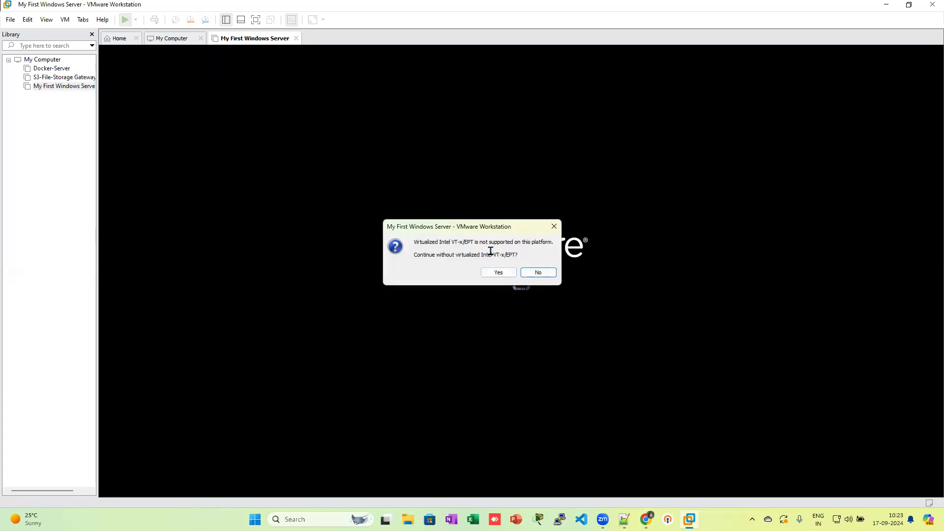
click(503, 274)
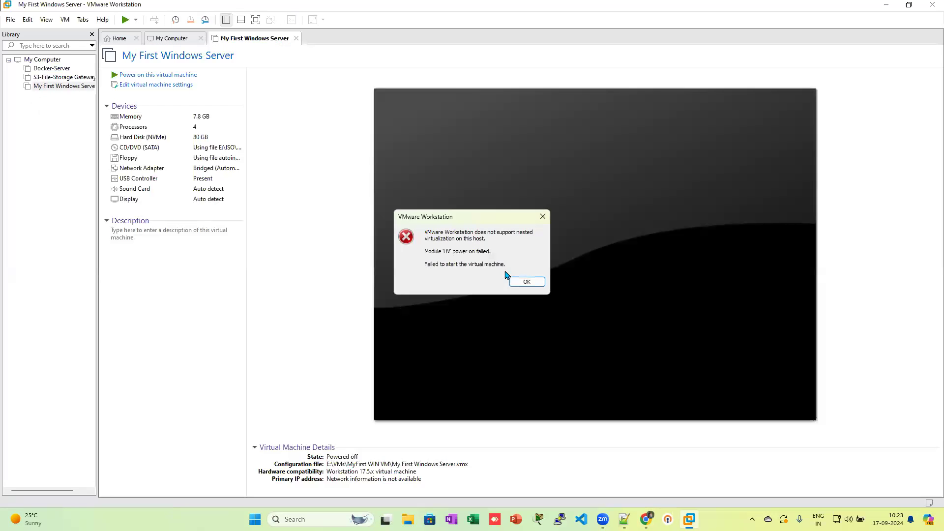
click(529, 283)
right_click(51, 87)
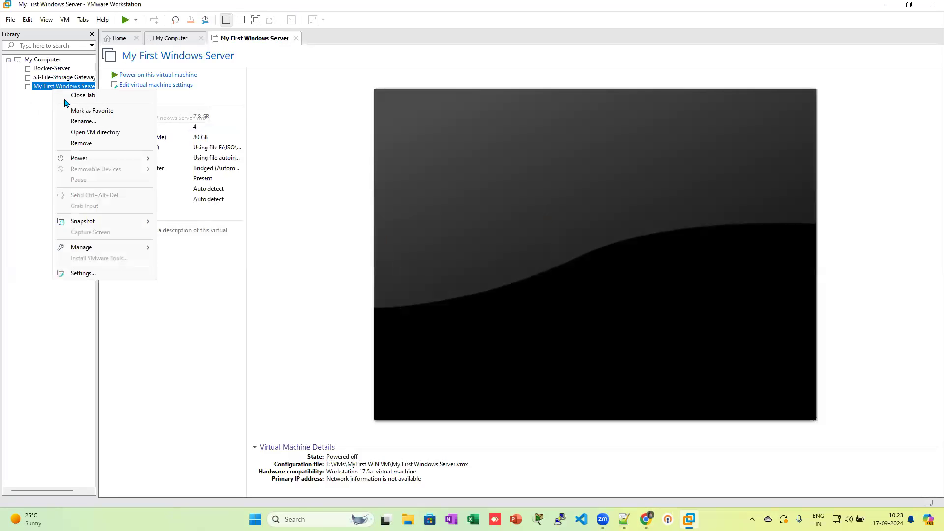
click(81, 273)
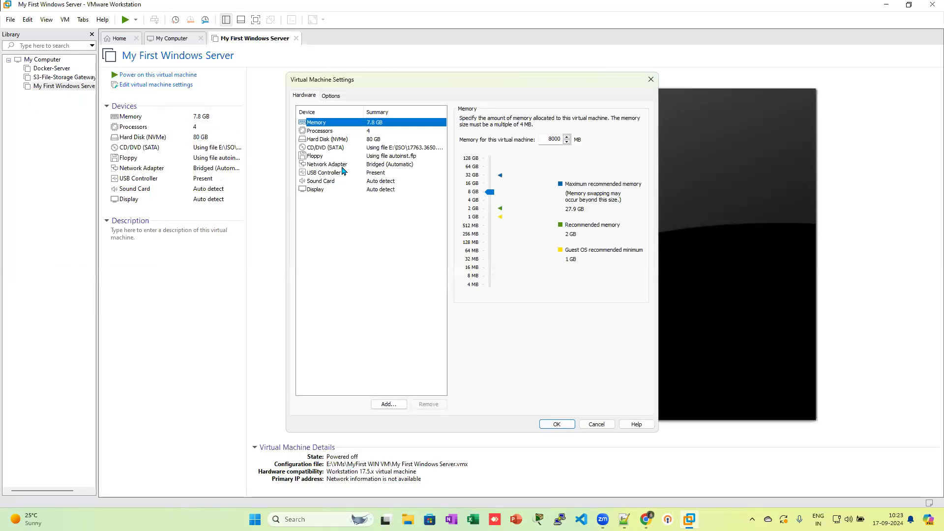
Step: Enable IOMMU virtualization and virtualized CPU performance counters in the processor settings
click(335, 131)
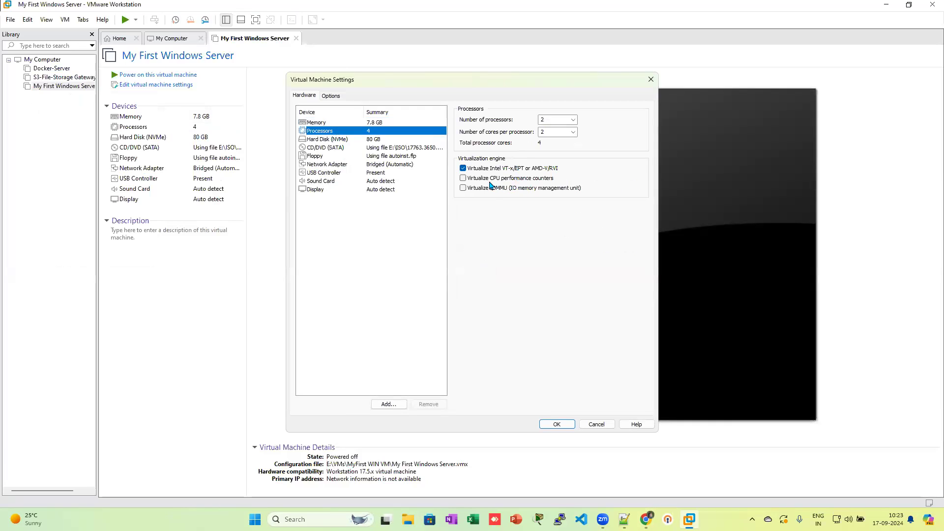
click(463, 188)
click(463, 178)
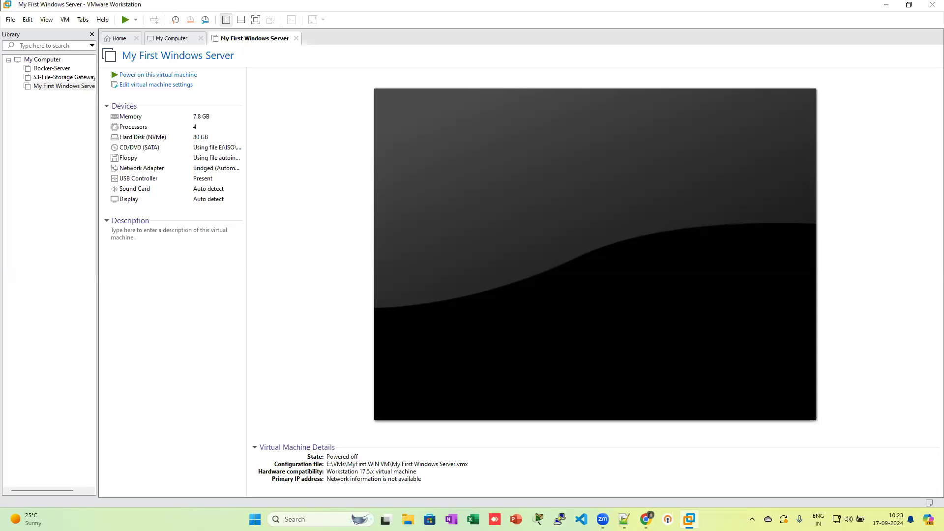
Step: Dismiss My First Windows Server's shortcut menu and minimize VMware Workstation
right_click(66, 91)
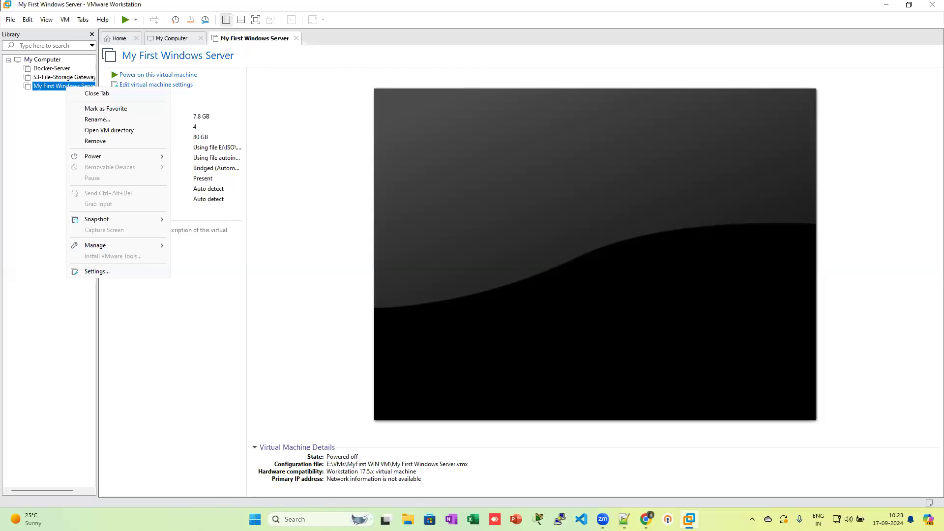
key(Escape)
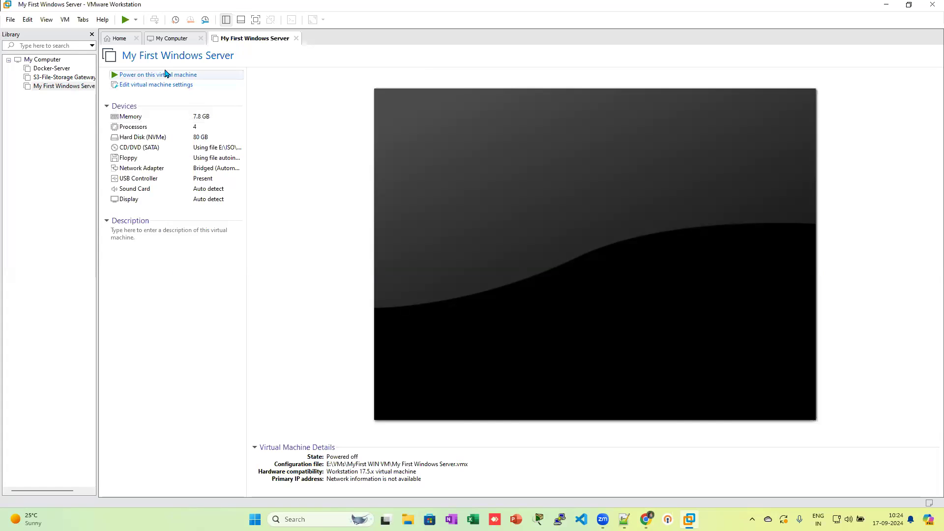
click(889, 7)
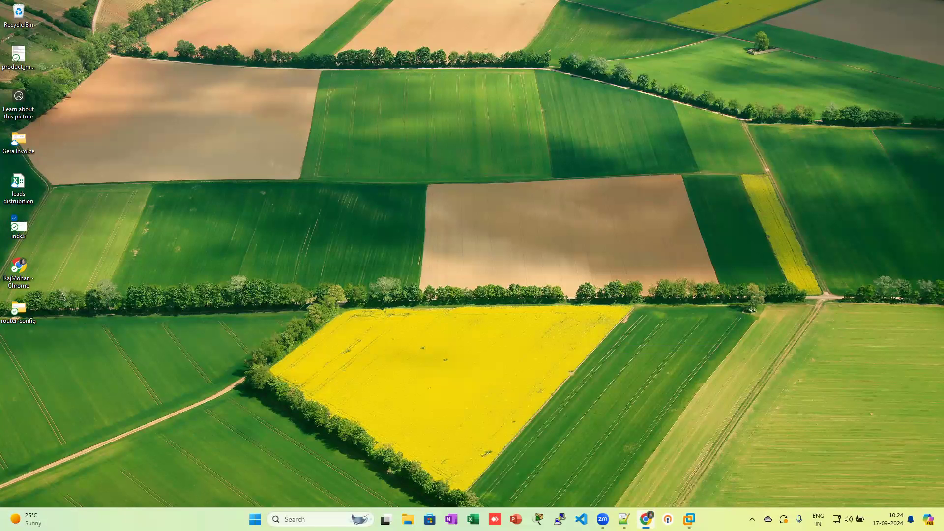
Step: Connect the SSL VPN client with its saved profile from the notification-area tray icon
click(752, 520)
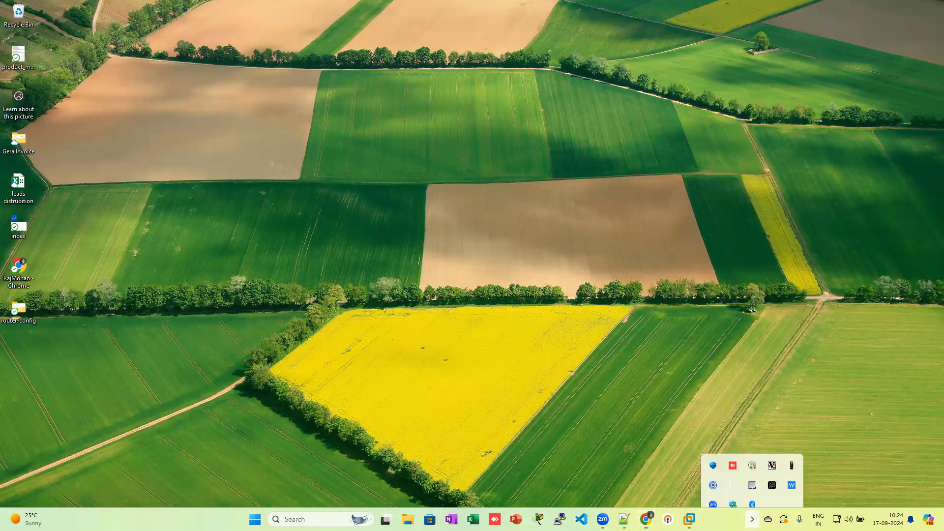
right_click(788, 397)
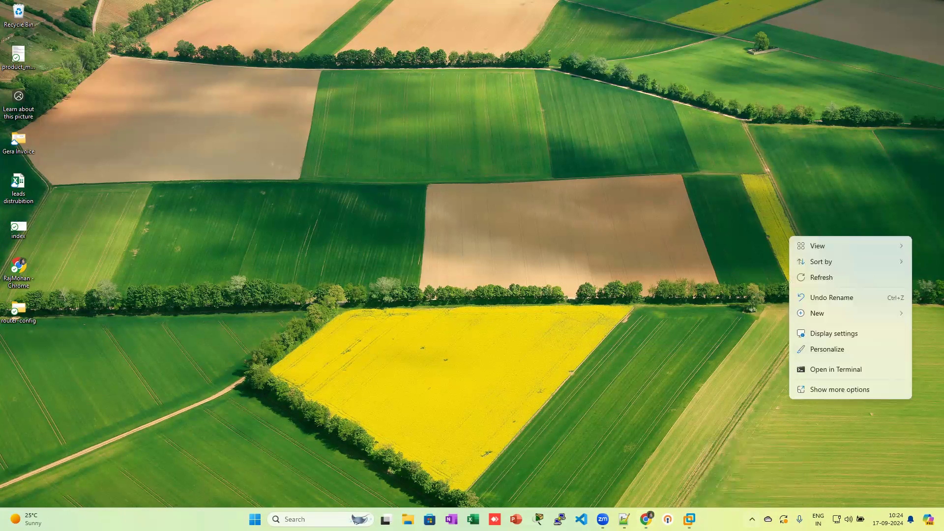
click(752, 519)
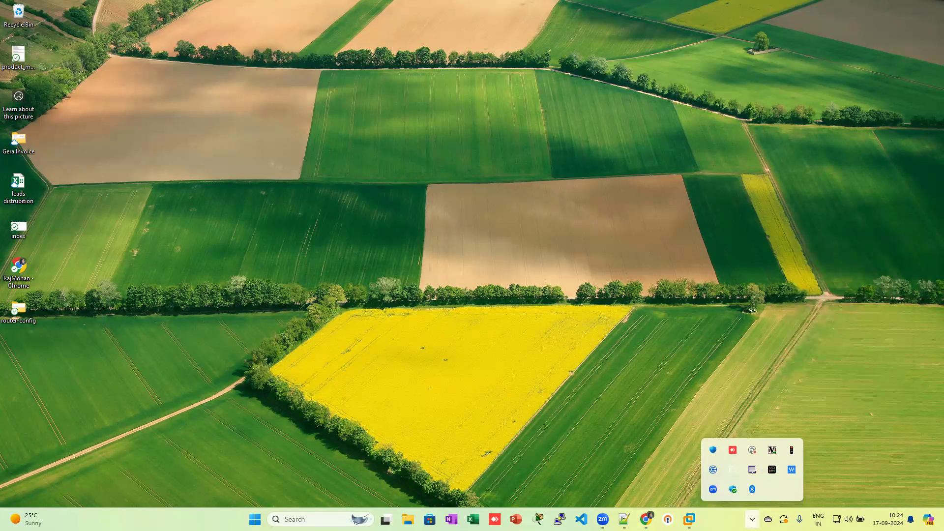
right_click(751, 452)
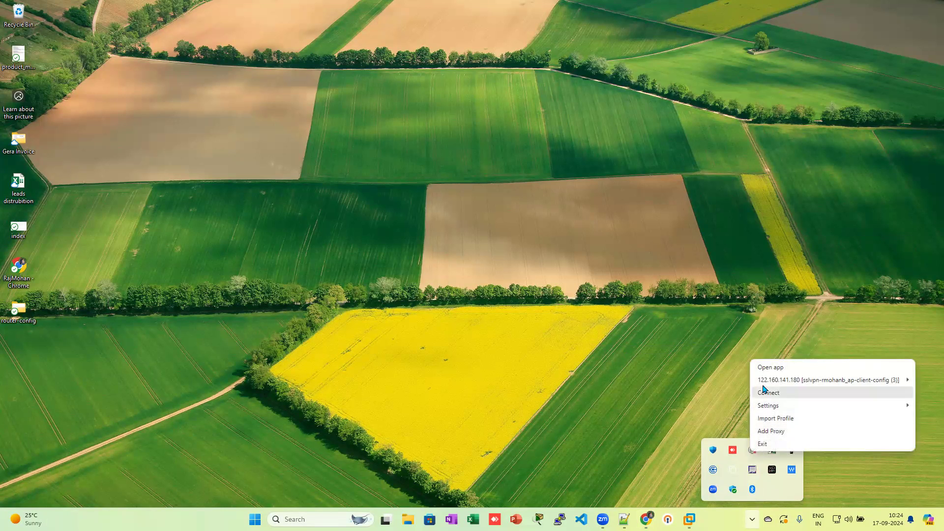
click(739, 384)
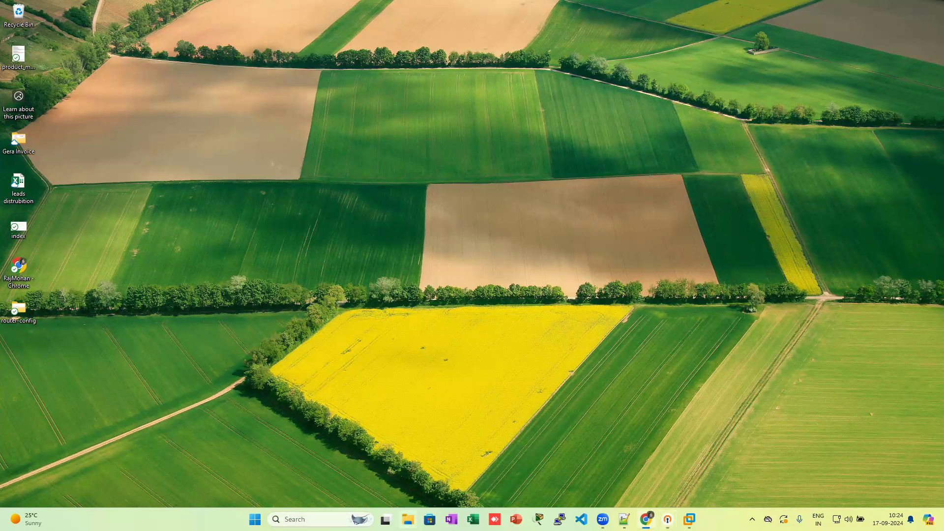
mouse_move(646, 520)
Step: Maximize Chrome and log in to the ESXi Host Client as root with the account password
drag(128, 69, 207, 69)
double_click(214, 69)
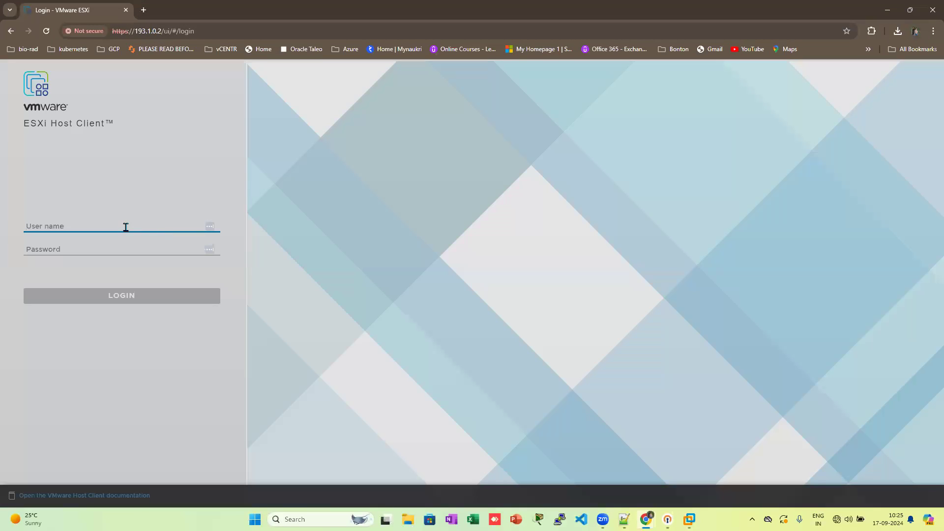
text(root`)
key(Tab)
key(shift+Tab)
text(root)
key(Tab)
key(Tab)
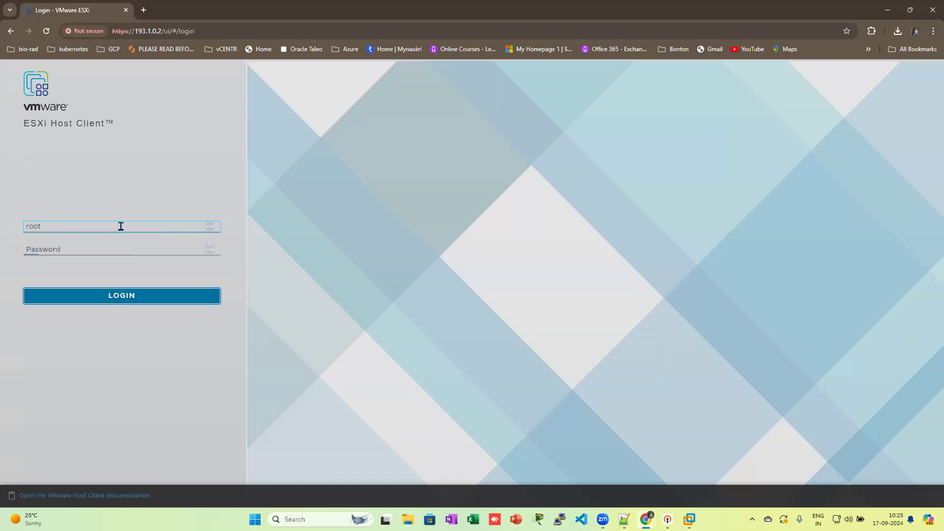
key(shift+Tab)
text(***)
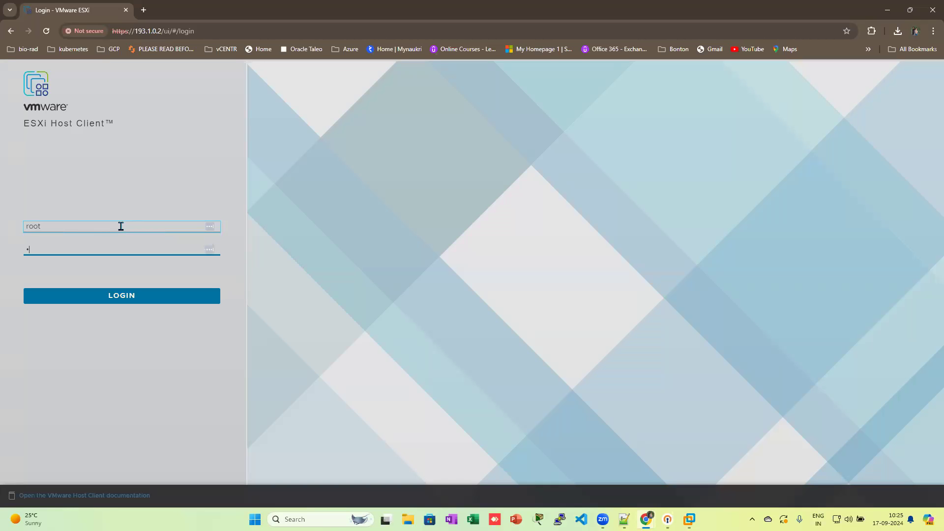
text(************)
key(Return)
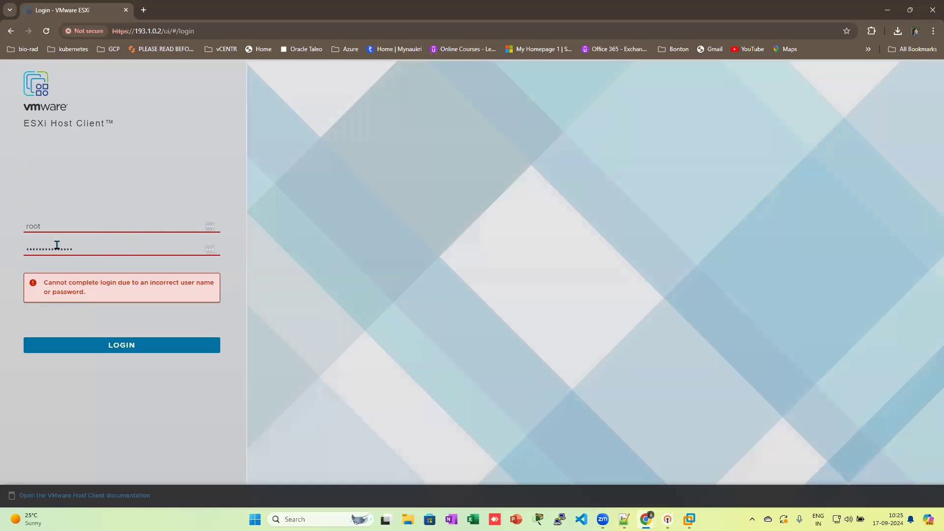
Step: Clear and retype the rejected password, then resubmit the login until it succeeds
drag(83, 247, 8, 254)
key(BackSpace)
text(••••••)
key(BackSpace)
key(BackSpace)
key(BackSpace)
key(BackSpace)
key(BackSpace)
text(•••••••••)
key(Return)
drag(74, 251, 1, 245)
text(•••••••)
key(Return)
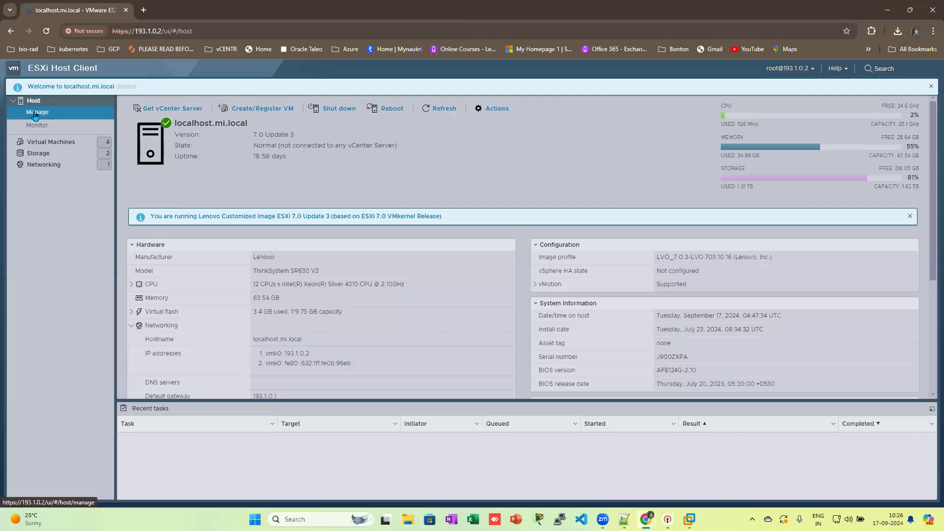
Step: Open Host > Virtual Machines, listing ghost-protocol, rougue-nation, fallout and hawkeye
click(34, 115)
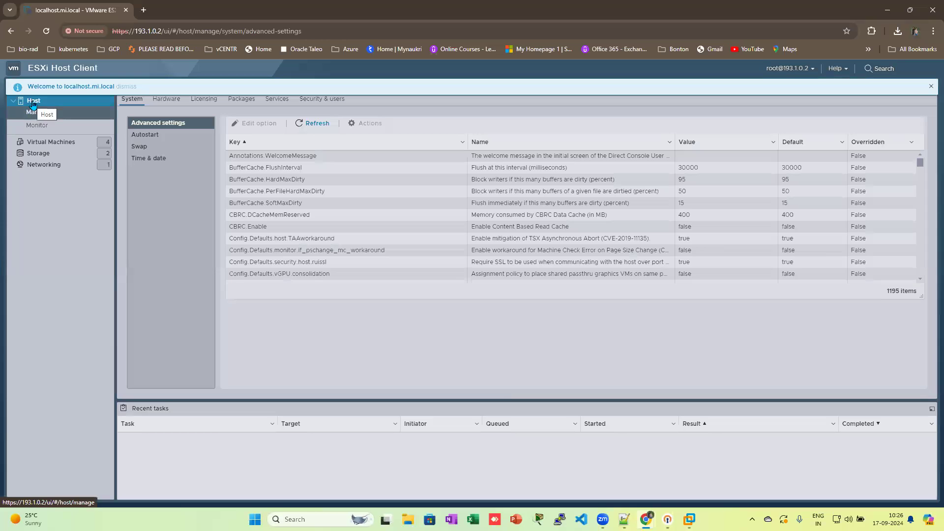
click(35, 143)
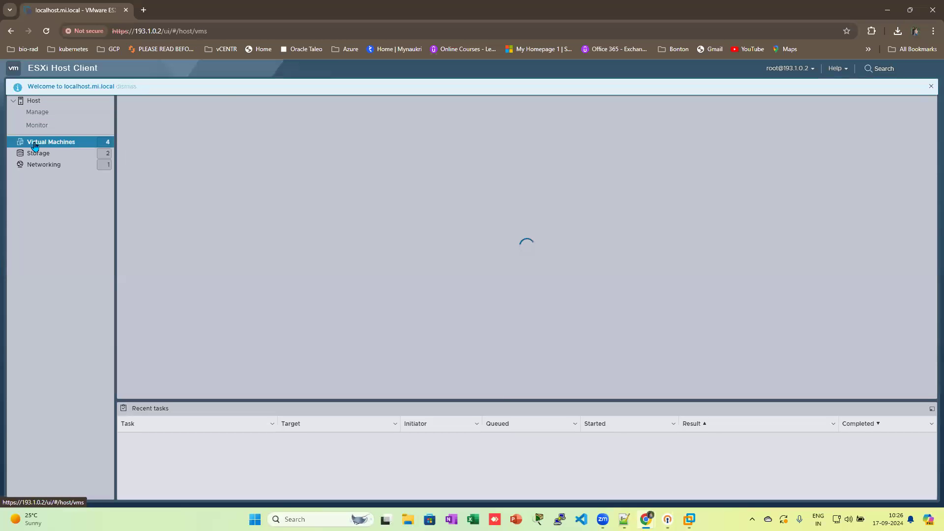
click(37, 114)
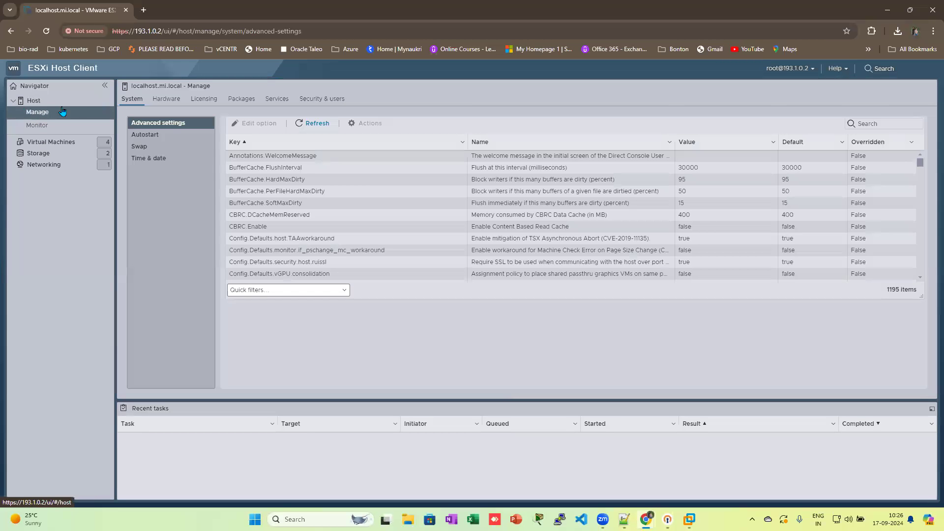
click(37, 114)
click(33, 101)
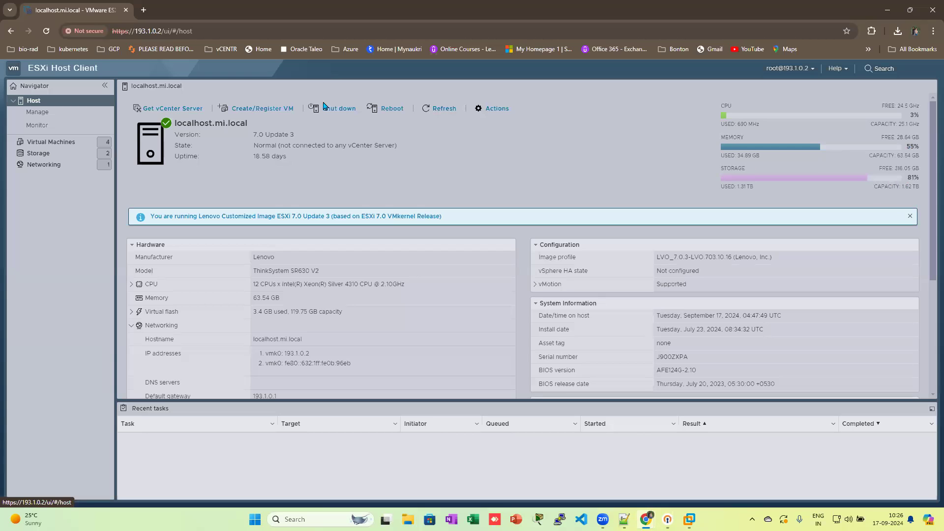
click(46, 142)
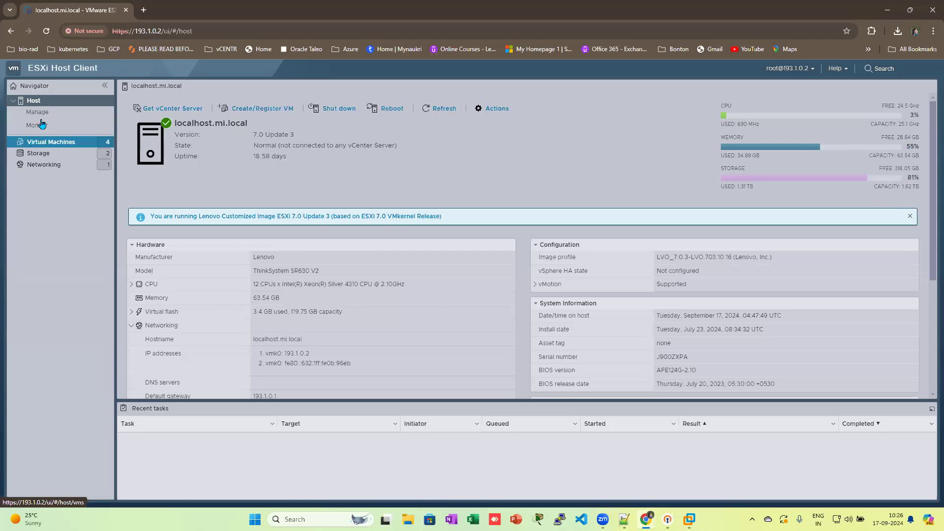
click(49, 143)
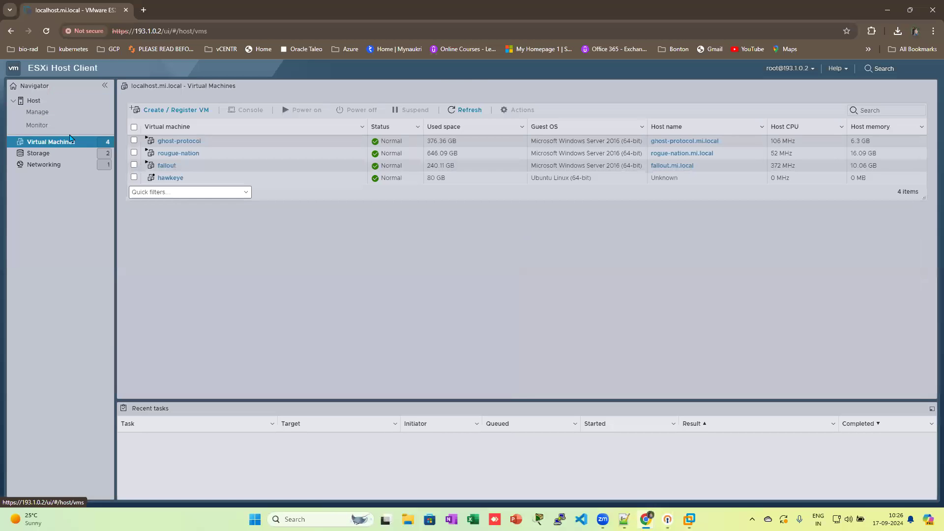
Step: Start Create / Register VM with the default creation type and name it Test-VM
click(182, 112)
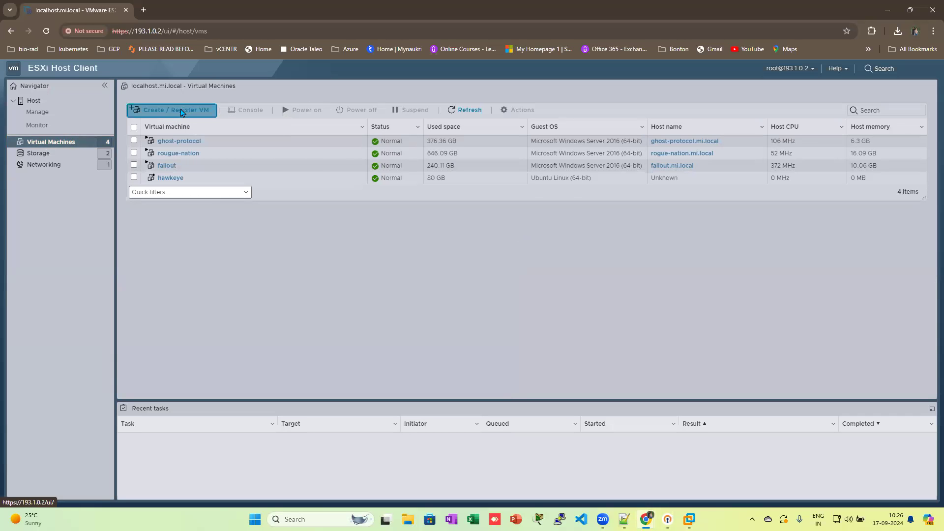
click(638, 419)
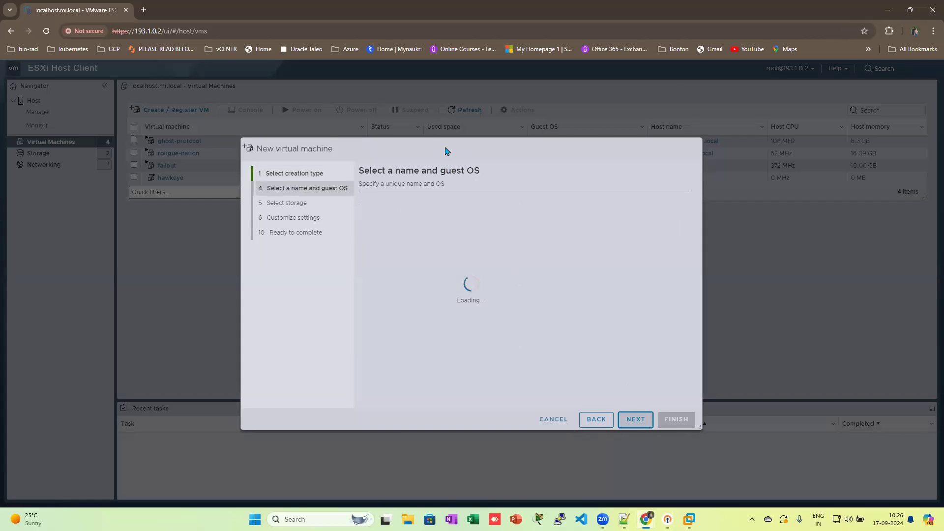
text(Test-VM)
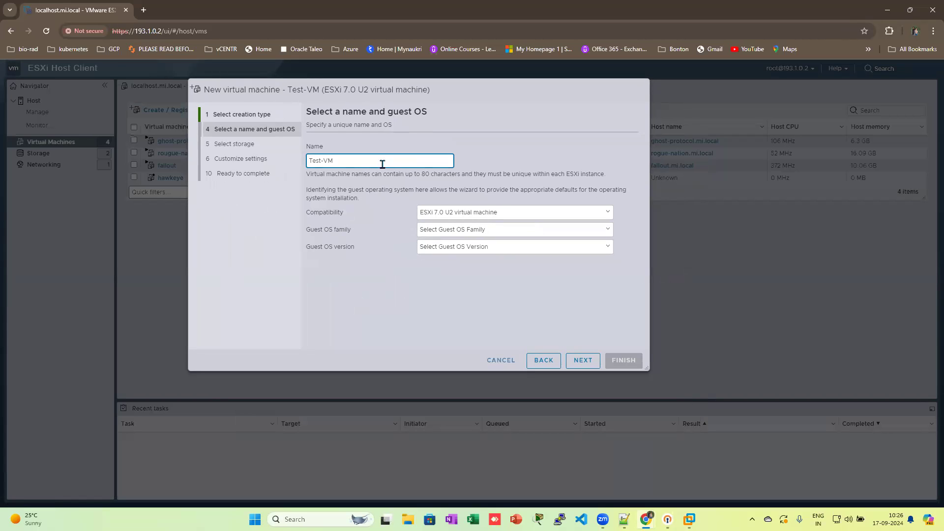
Step: Set guest OS family Windows and version Windows Server 2016 (64-bit), then continue
click(498, 211)
click(498, 211)
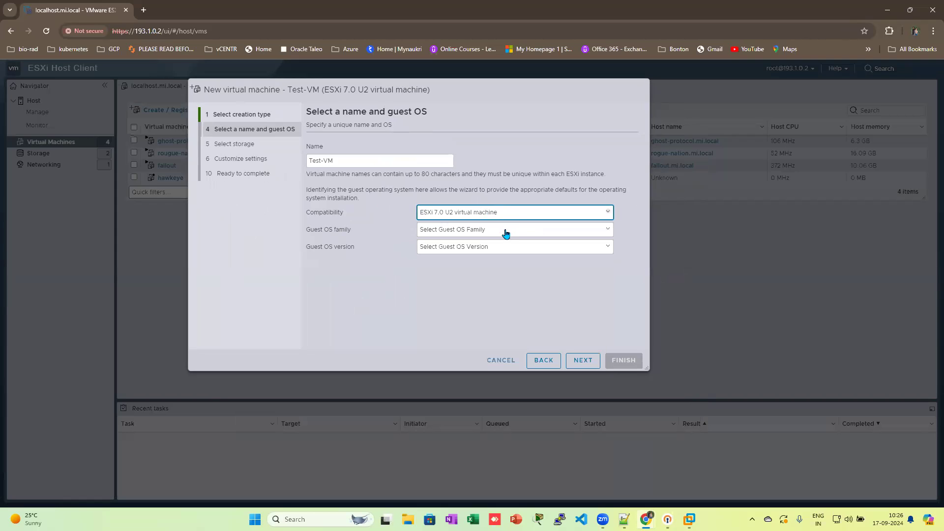
click(506, 229)
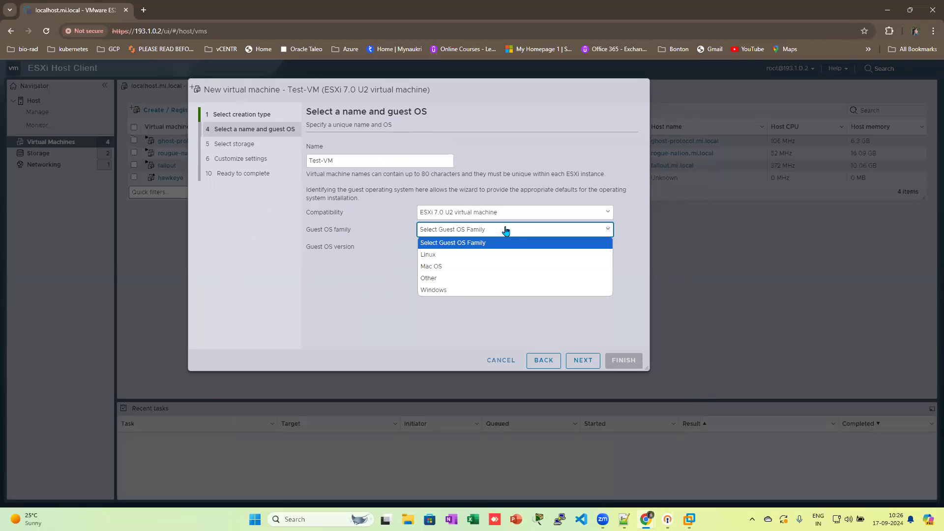
click(500, 288)
click(484, 247)
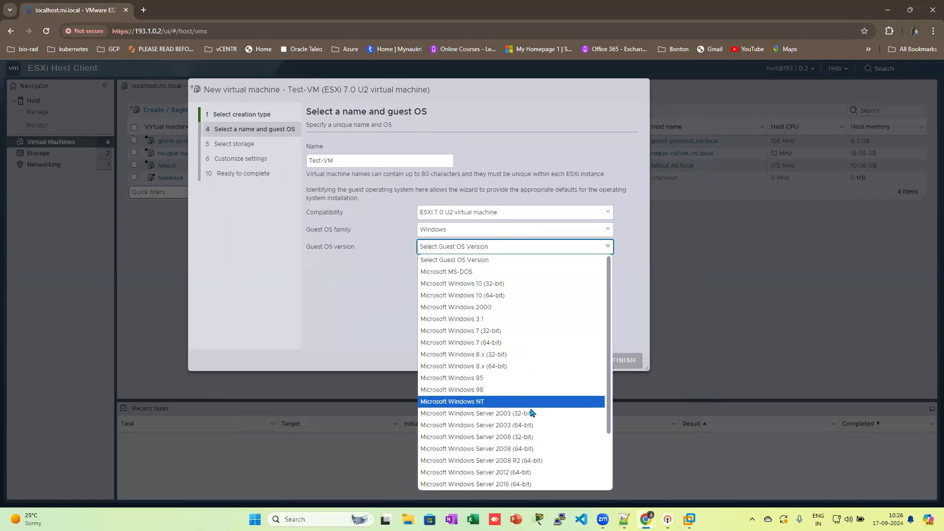
scroll(531, 413, down, 2)
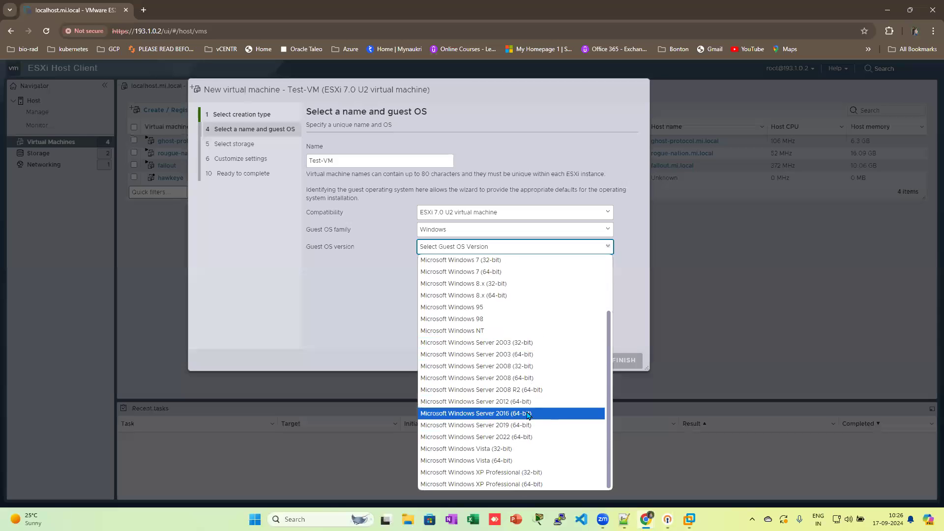
click(527, 415)
click(582, 362)
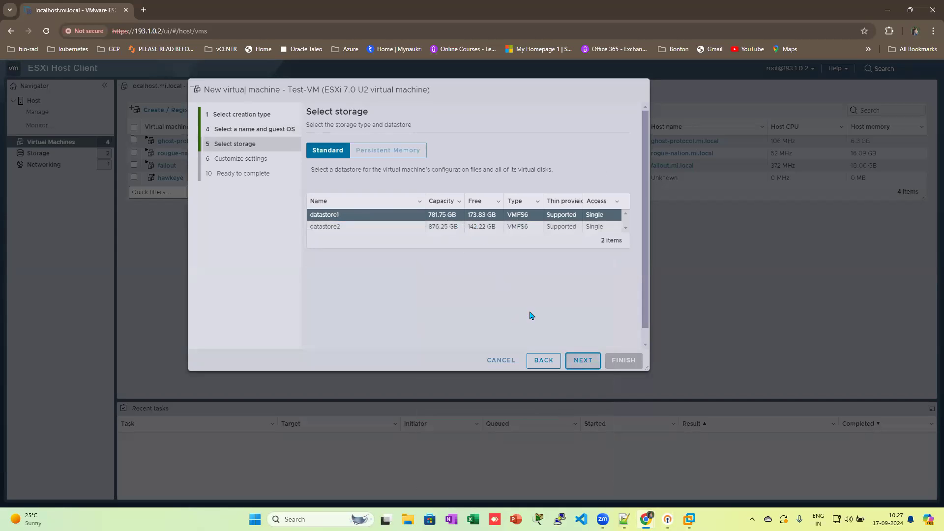
Step: Keep datastore1 and set Test-VM's memory to 8 GB
click(583, 362)
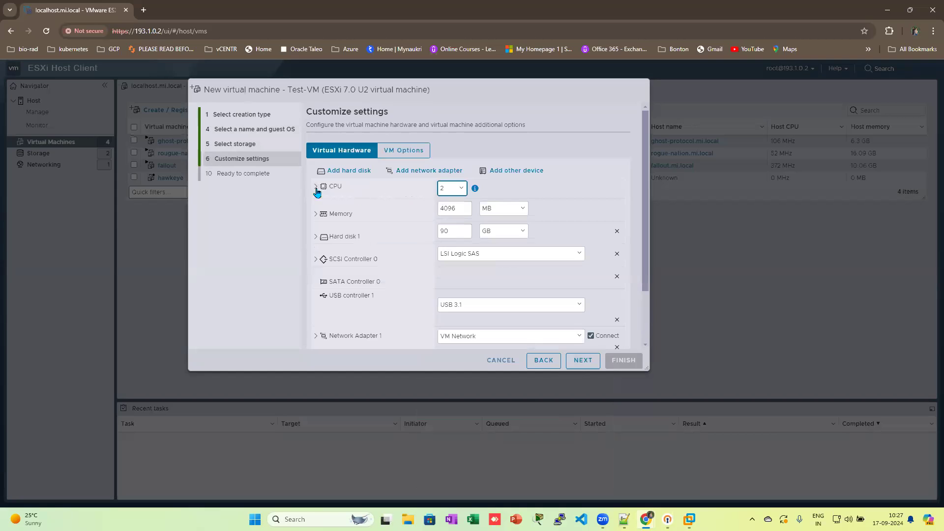
click(316, 187)
click(316, 187)
click(316, 187)
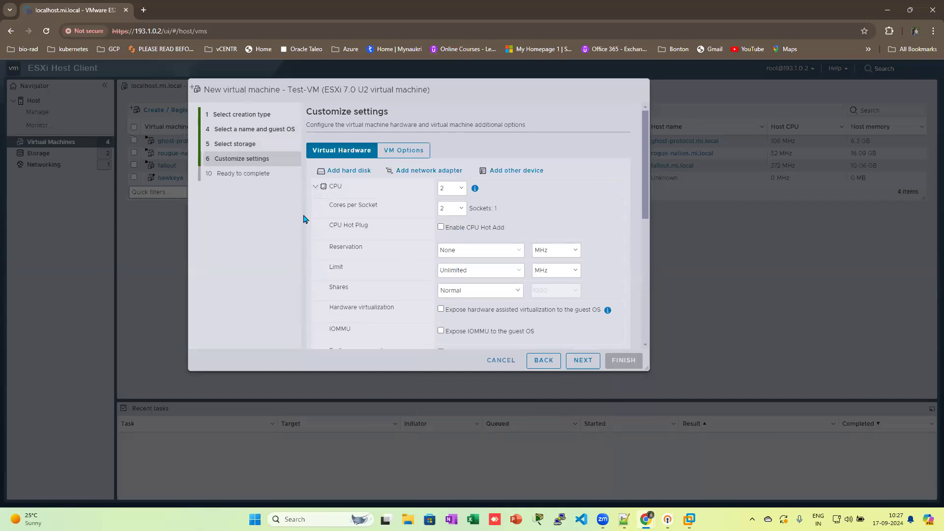
click(317, 187)
drag(457, 210, 429, 214)
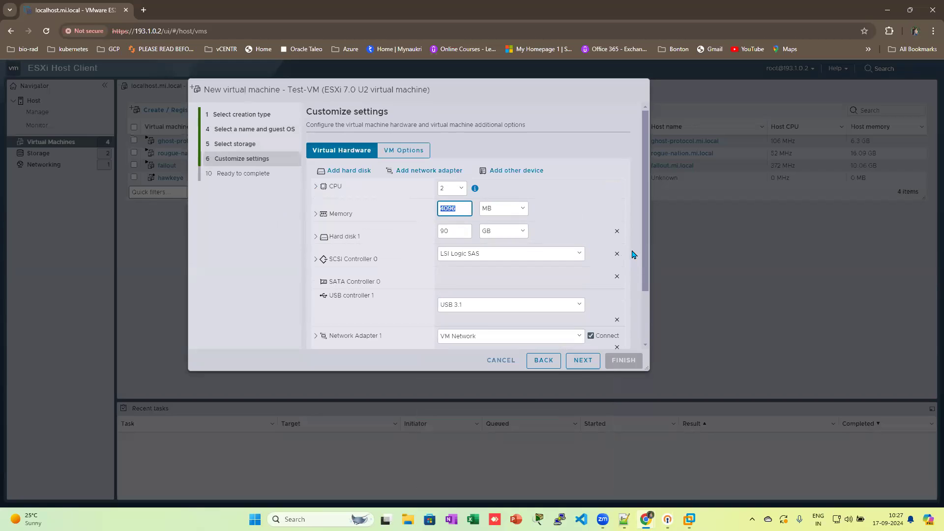
click(521, 209)
click(520, 228)
drag(460, 207, 443, 207)
text(8)
Step: Make Hard disk 1 80 GB and thin provisioned
click(406, 229)
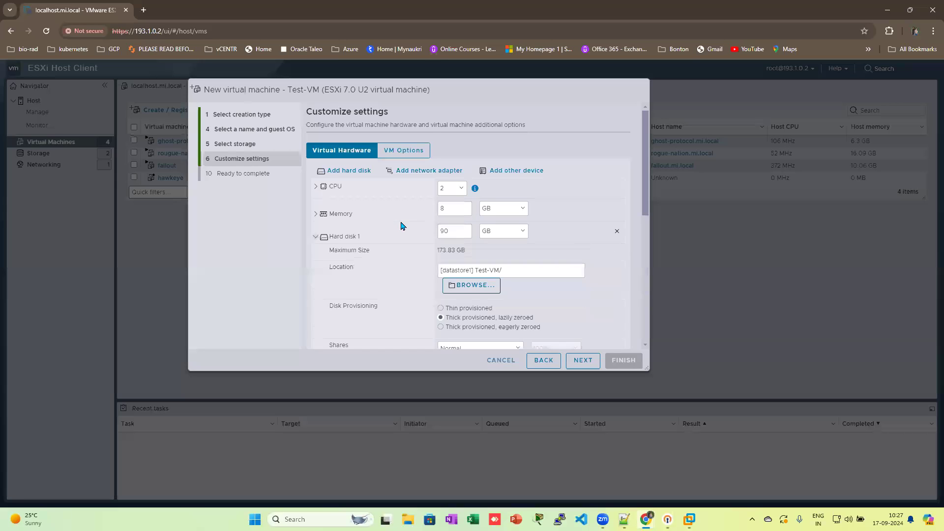
drag(456, 230, 441, 231)
drag(452, 308, 454, 307)
click(439, 308)
scroll(420, 298, down, 2)
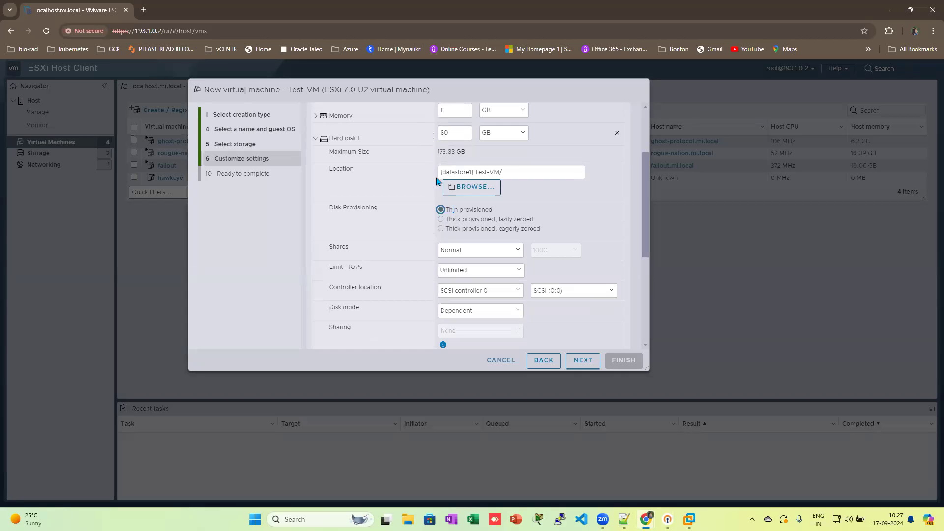
click(316, 139)
scroll(401, 258, up, 2)
scroll(401, 254, down, 2)
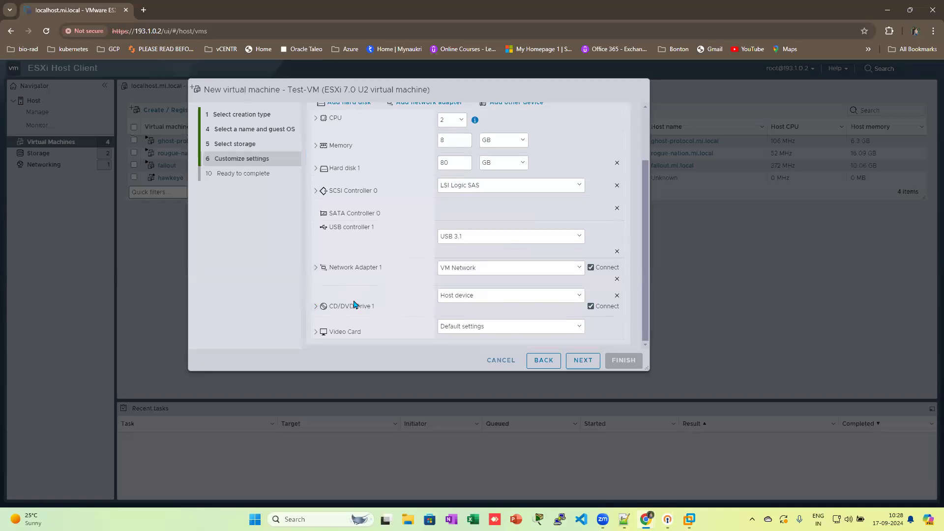
Step: Point CD/DVD Drive 1 at the Windows Server 2016 Datacenter ISO on datastore1
click(579, 296)
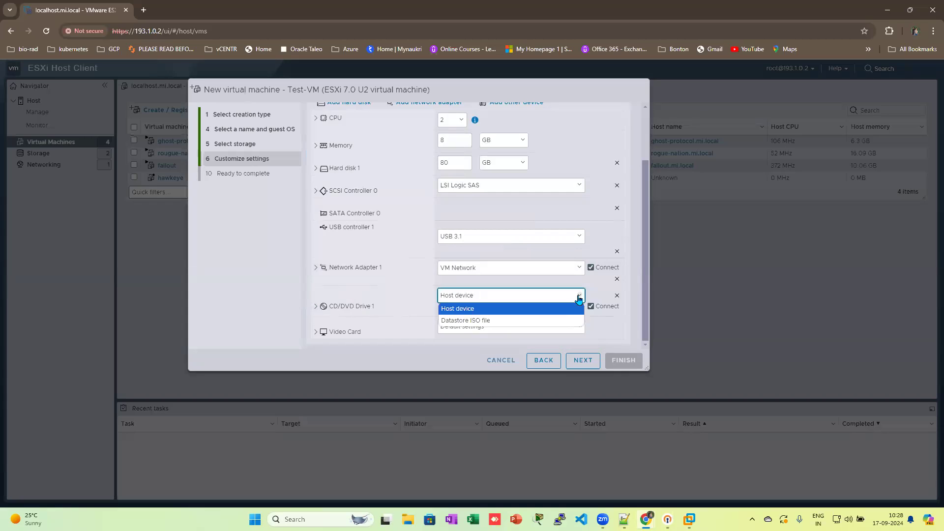
click(563, 321)
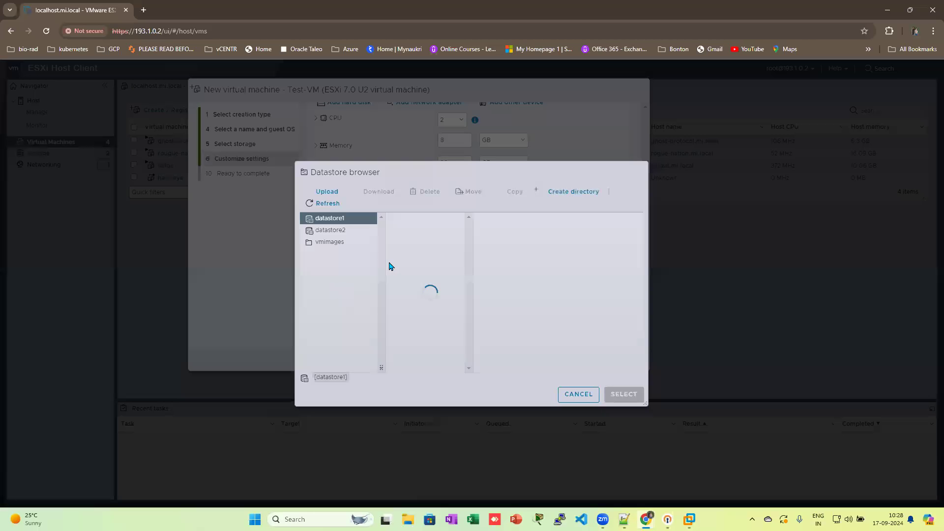
click(445, 256)
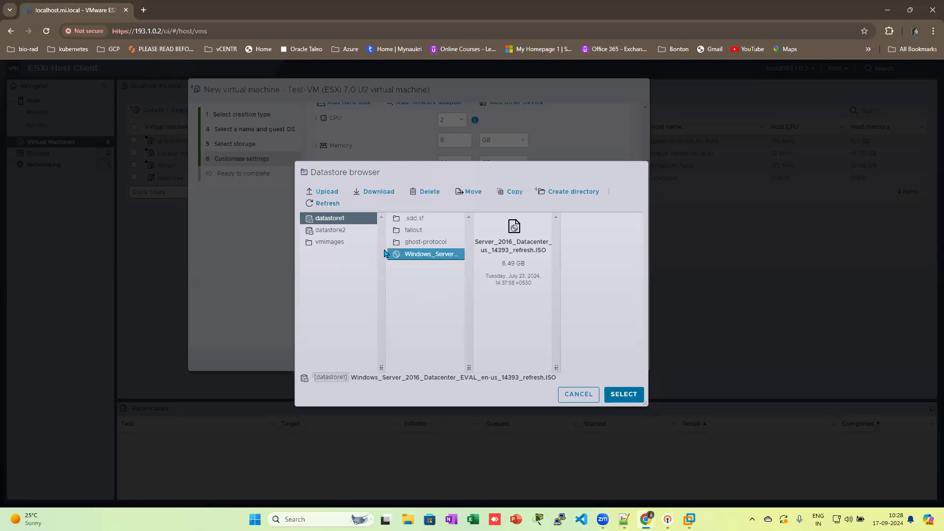
click(620, 392)
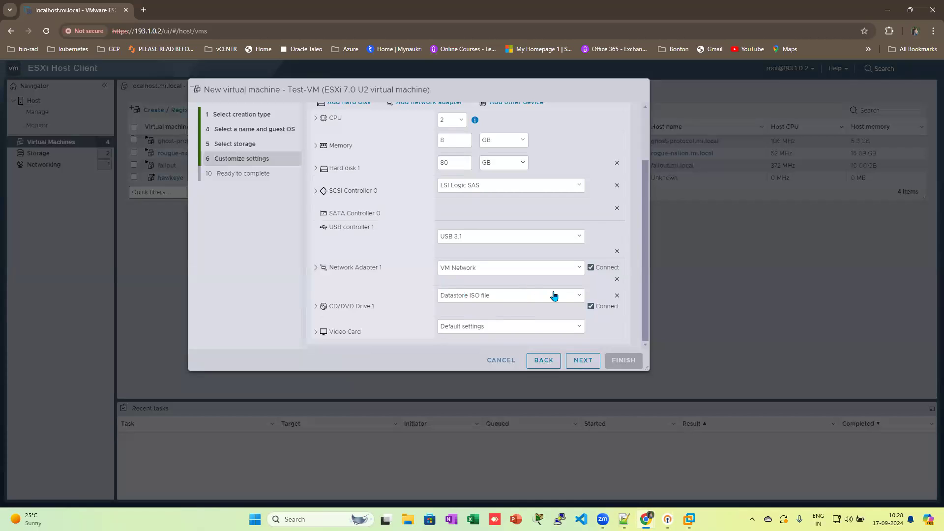
Step: Expand the CD/DVD drive settings to verify the ISO media and connect-at-power-on option
scroll(570, 292, up, 2)
scroll(571, 293, down, 2)
click(316, 306)
scroll(351, 305, down, 1)
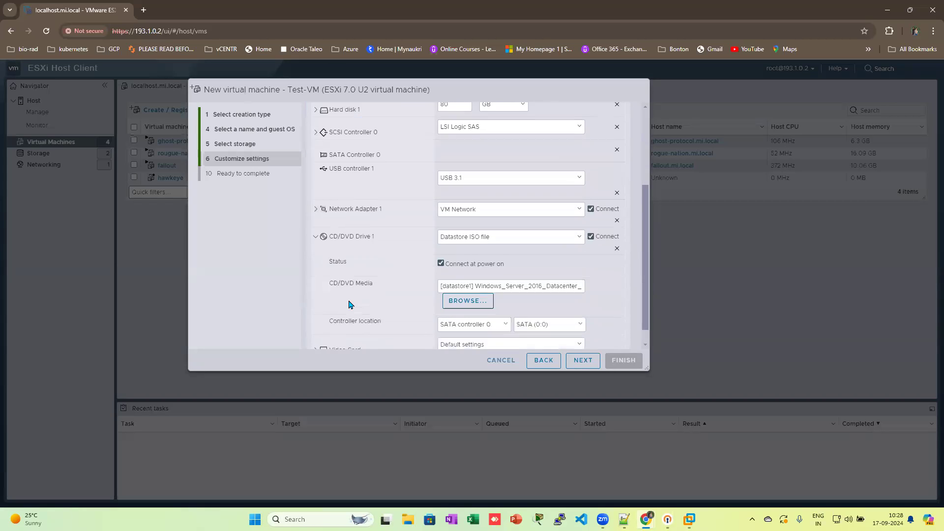
scroll(351, 305, down, 1)
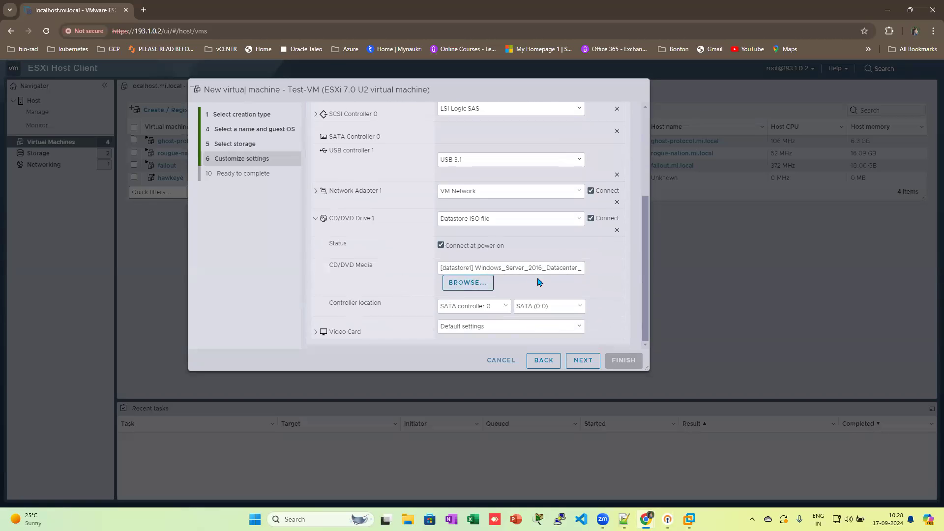
scroll(400, 292, up, 2)
scroll(400, 293, down, 2)
scroll(329, 260, up, 3)
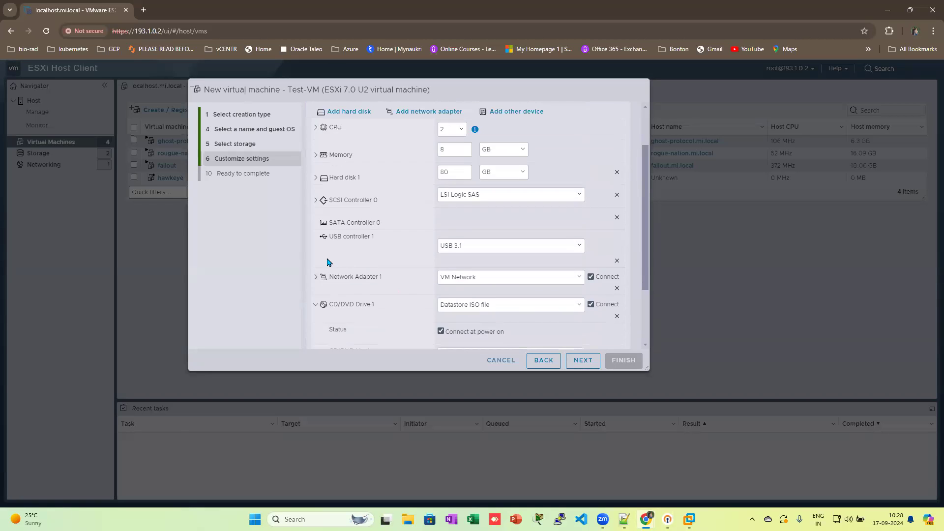
scroll(328, 268, down, 3)
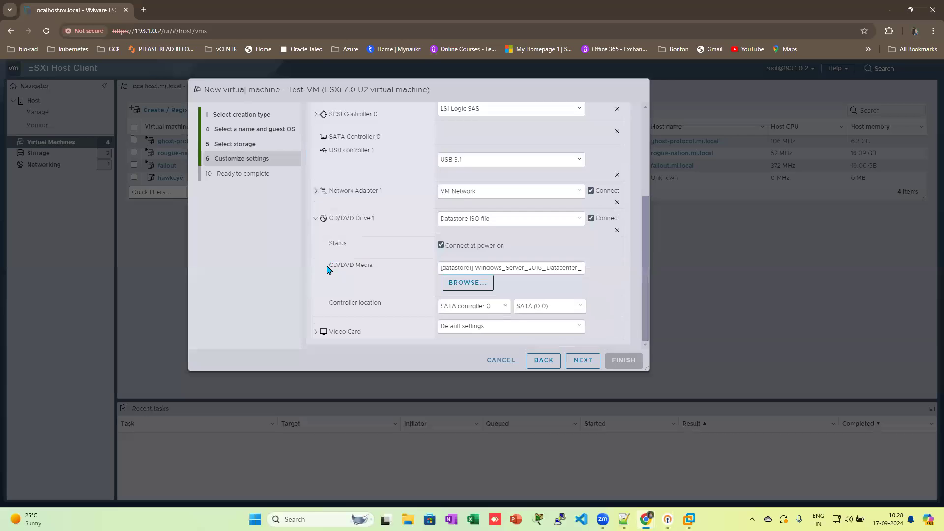
Step: Go to the Ready to complete summary, review it, and finish creating Test-VM
click(582, 362)
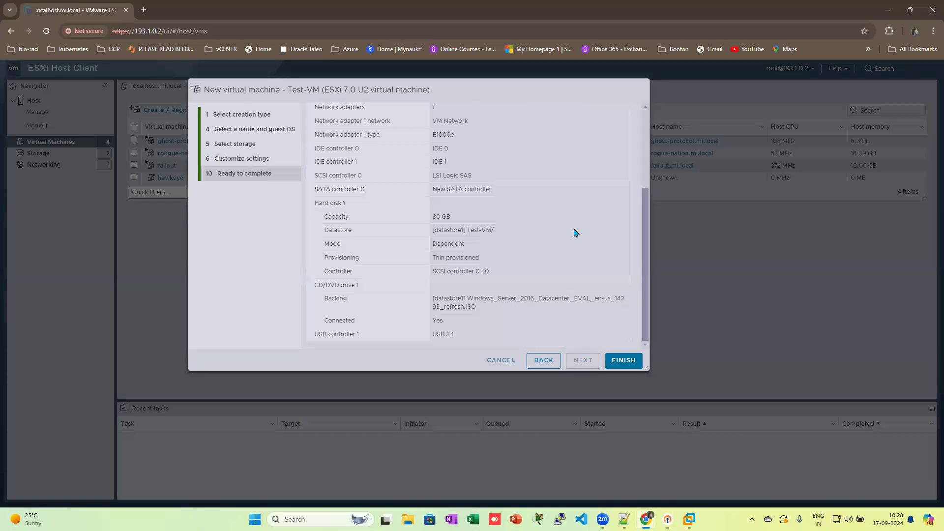
scroll(512, 256, up, 5)
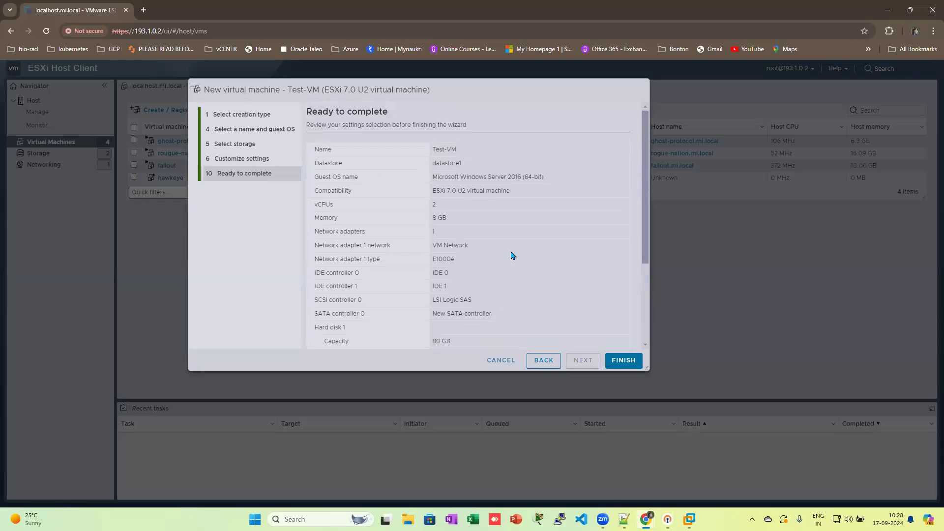
scroll(513, 253, down, 5)
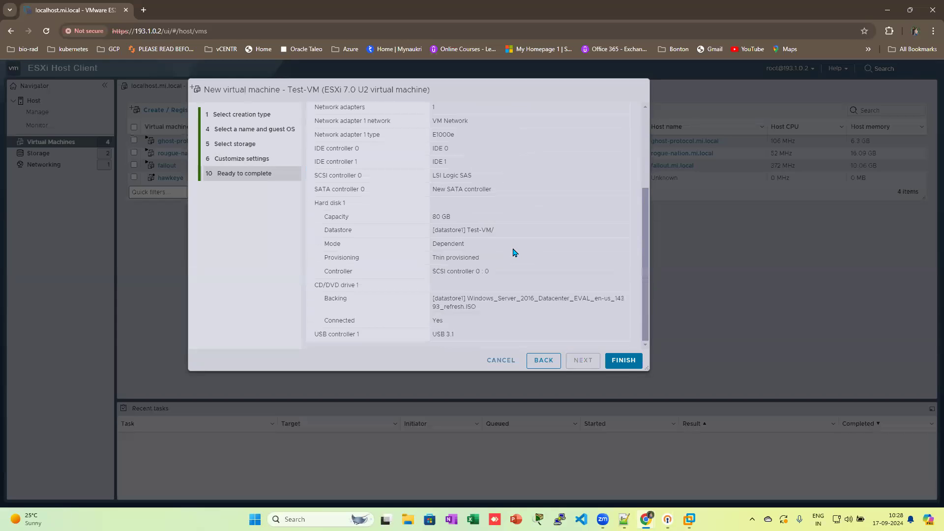
click(624, 361)
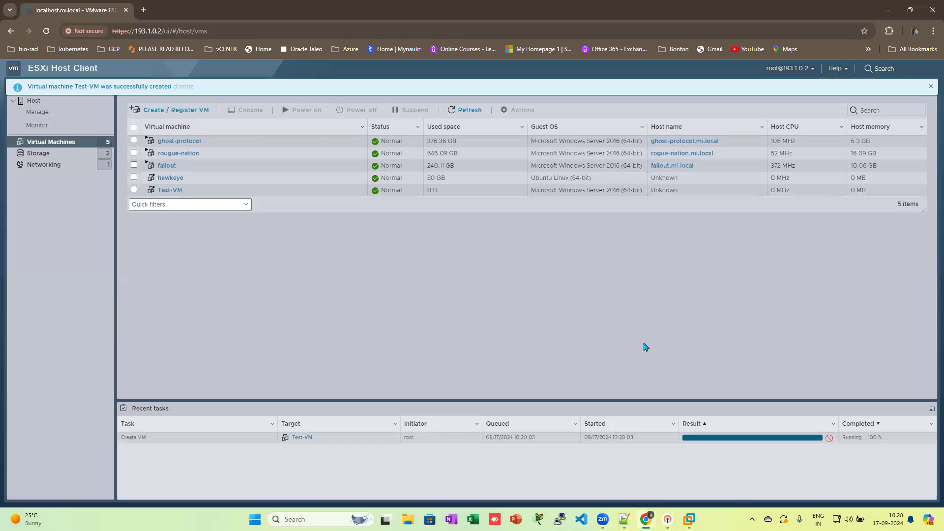
Step: Open Test-VM's details page, power it on, and launch its console
click(171, 190)
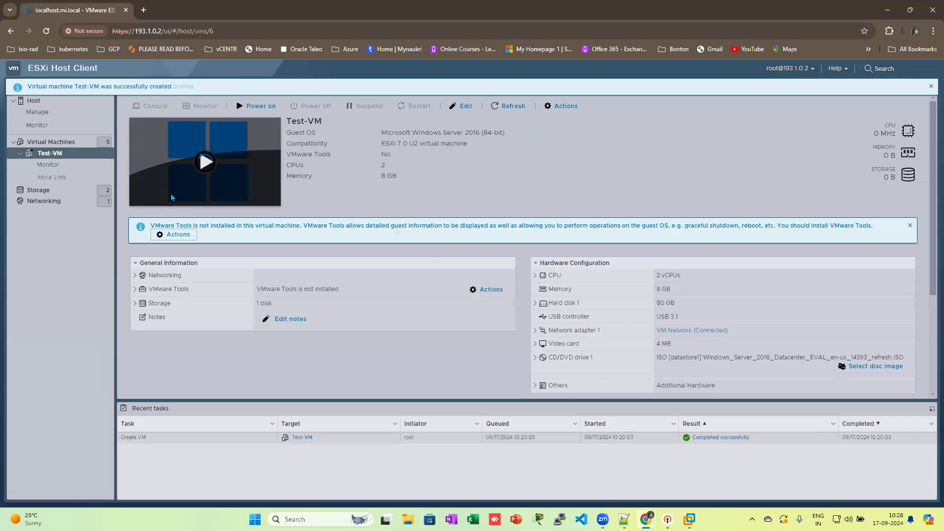
click(265, 107)
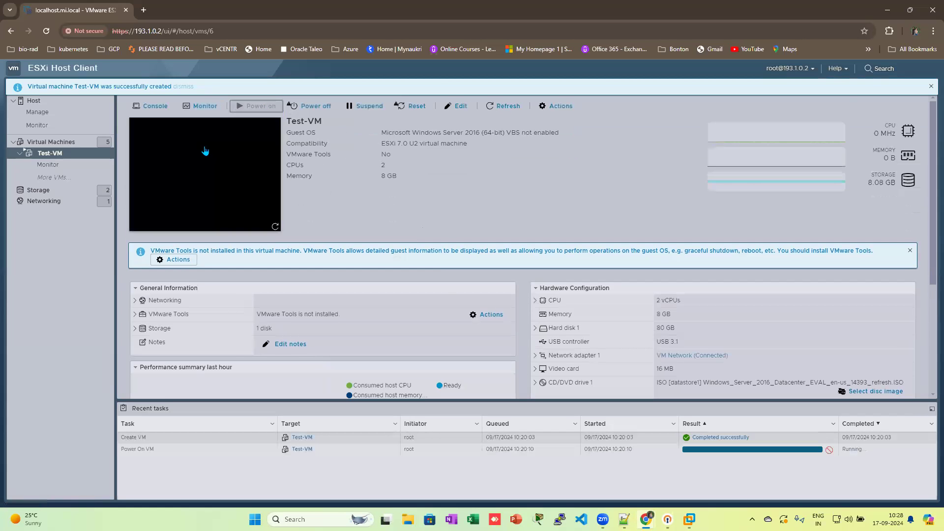
click(209, 153)
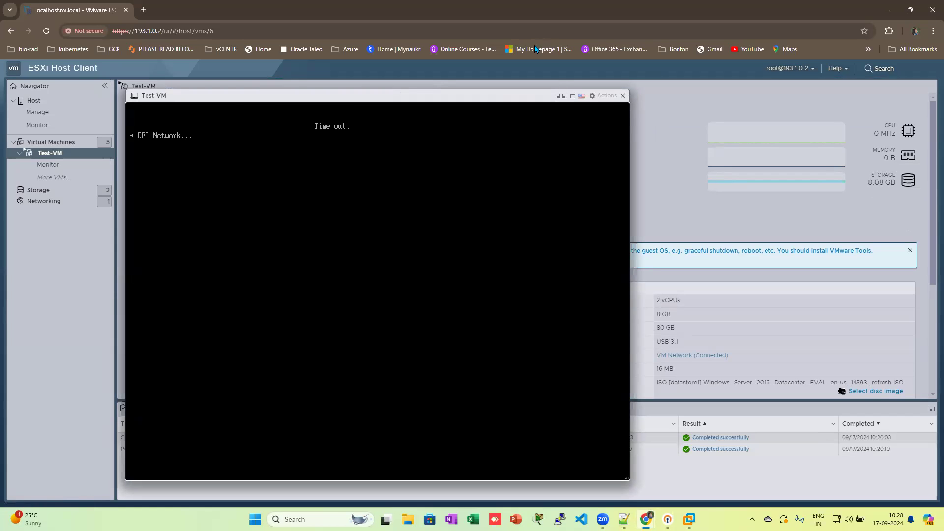
Step: Reset Test-VM through Actions > Power > Reset and boot it from the CD/DVD
click(606, 95)
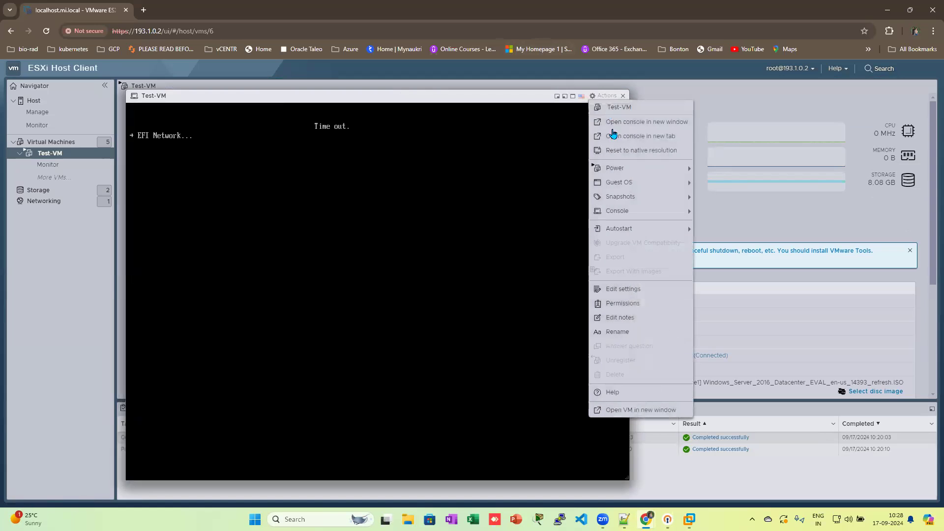
mouse_move(613, 170)
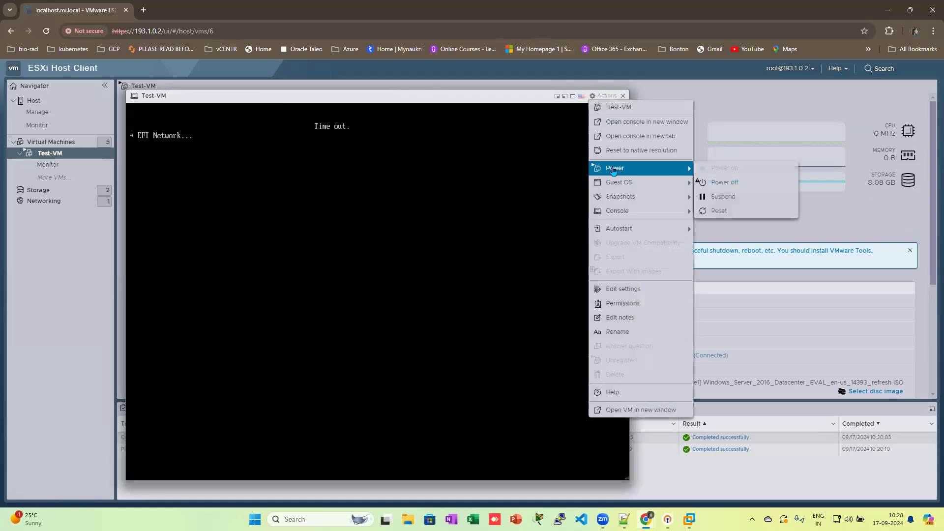
click(718, 210)
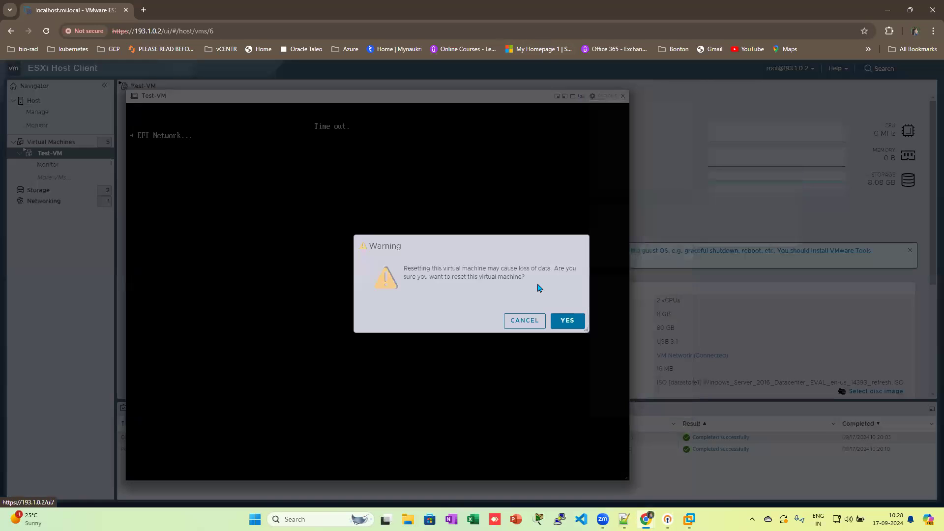
click(567, 320)
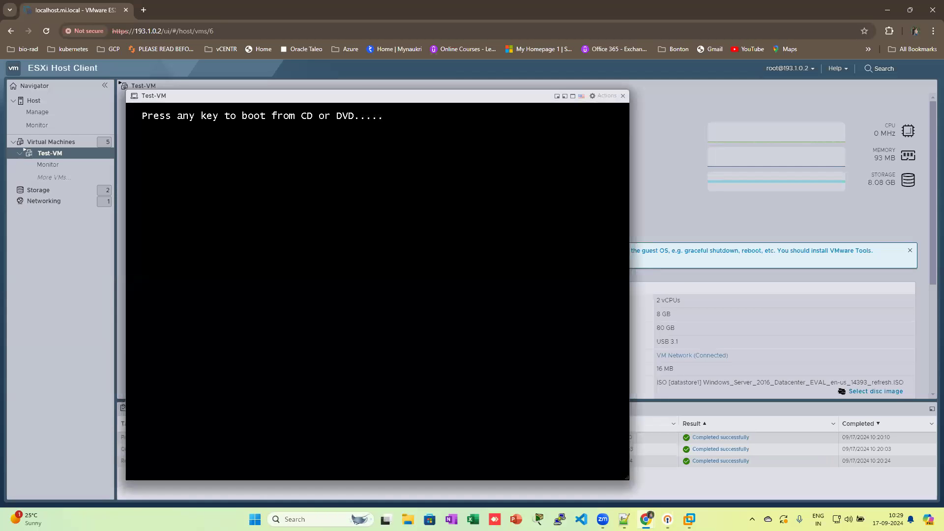
key(Return)
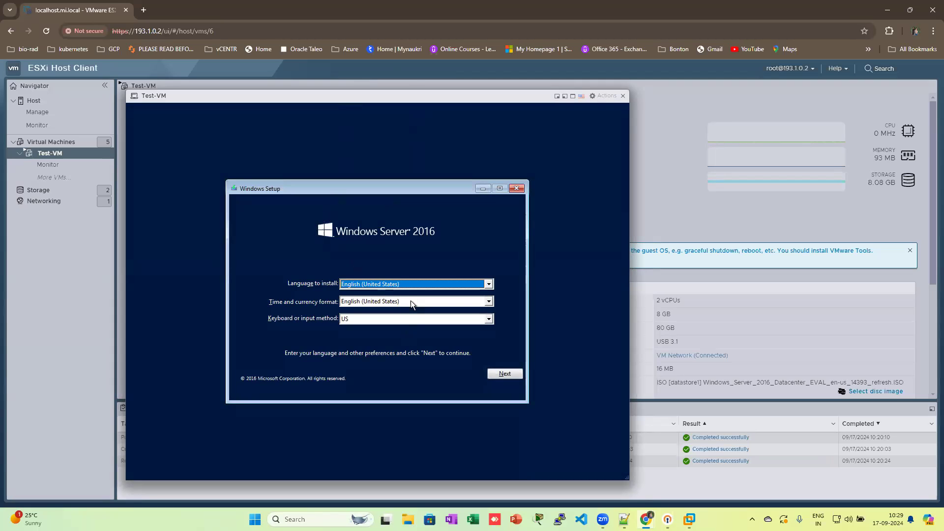
Step: Keep the default language and keyboard settings and start the Windows Server installation
click(501, 375)
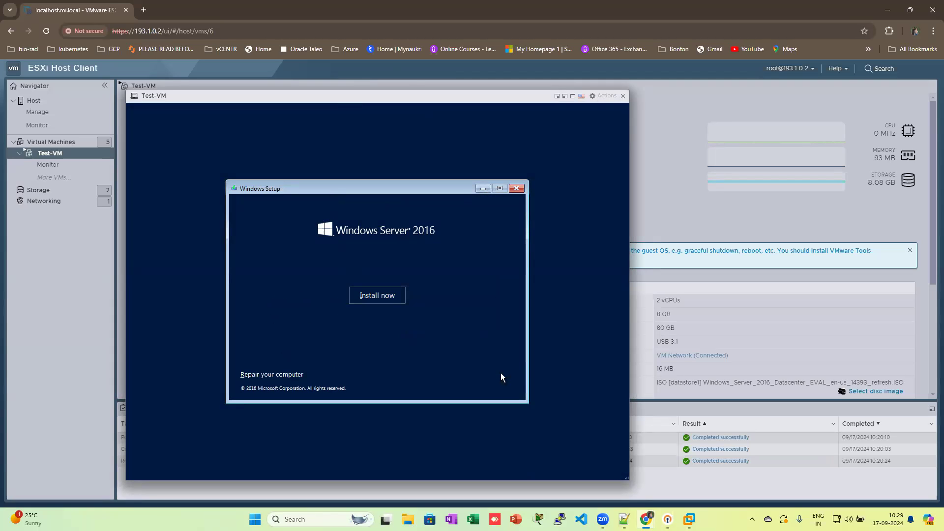
click(379, 297)
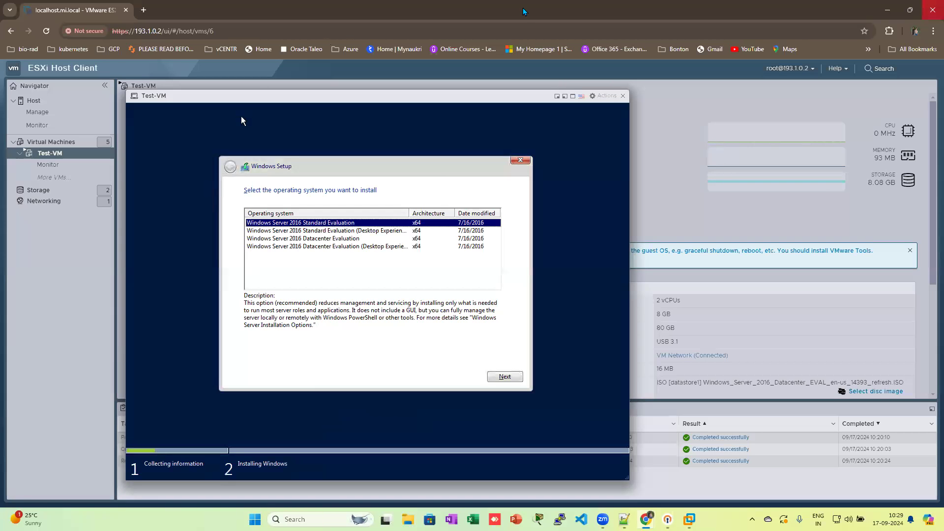
Step: Choose Standard Evaluation (Desktop Experience), accept the licence, pick Custom, and target Drive 0 unallocated space
click(394, 232)
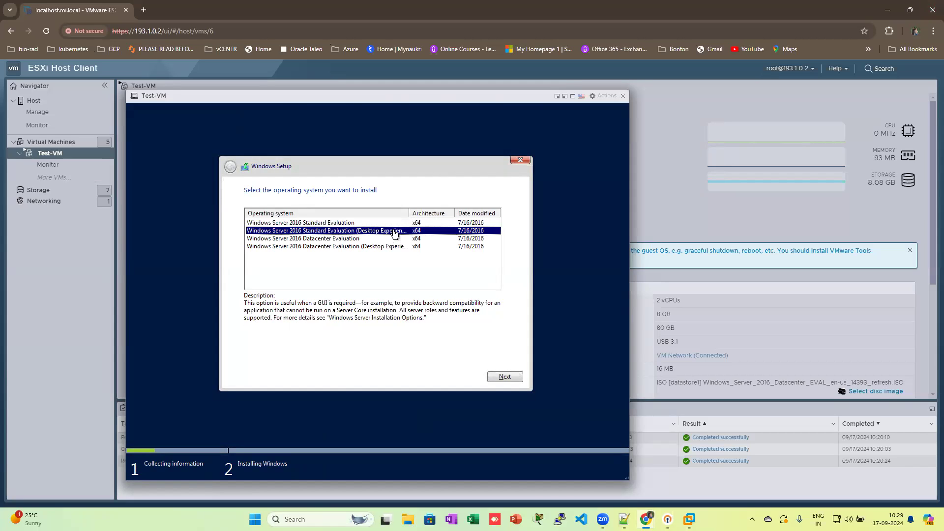
click(507, 377)
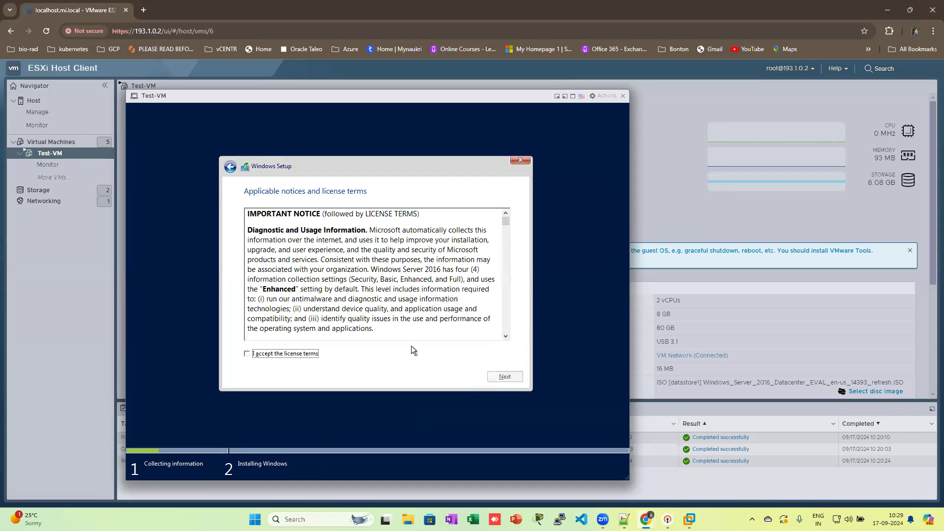
click(288, 355)
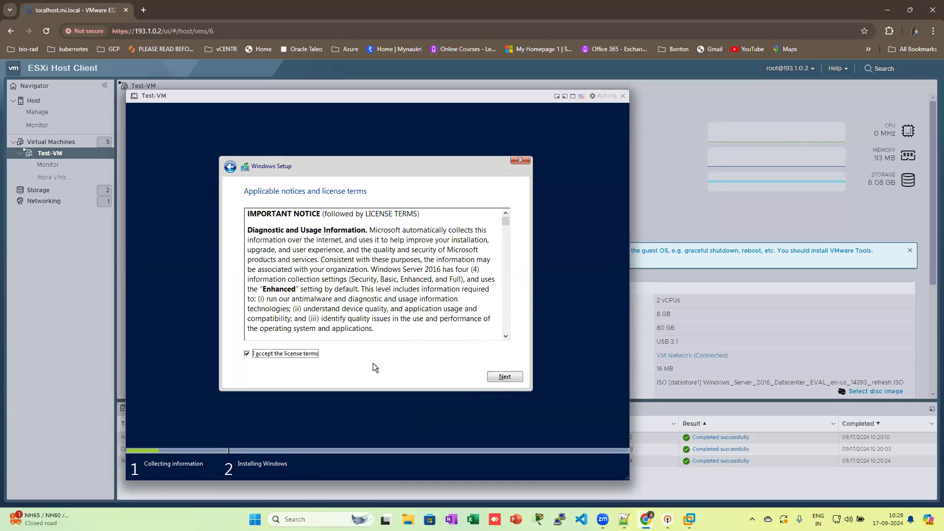
click(499, 378)
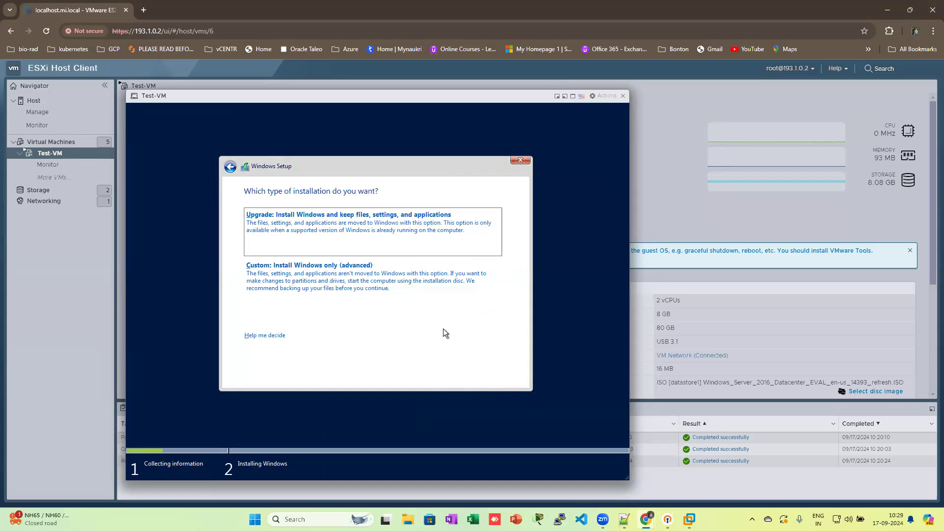
click(311, 284)
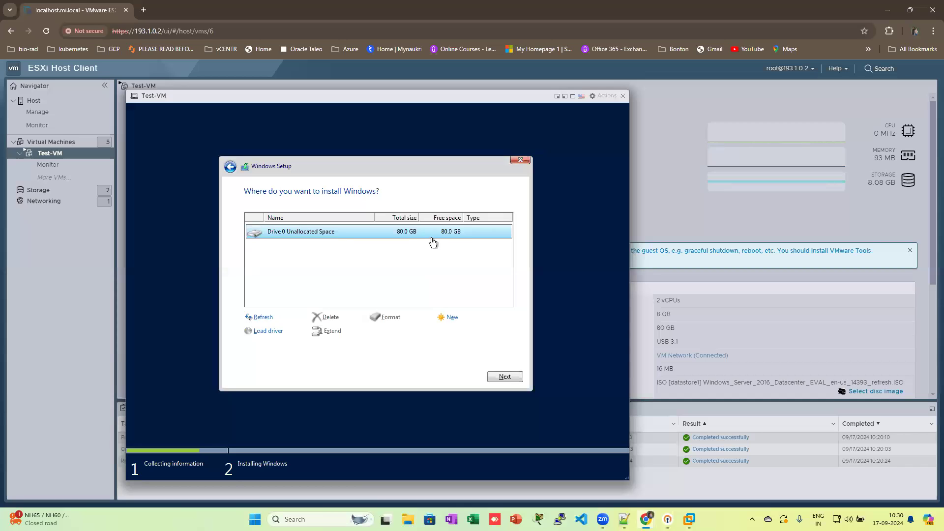
click(501, 375)
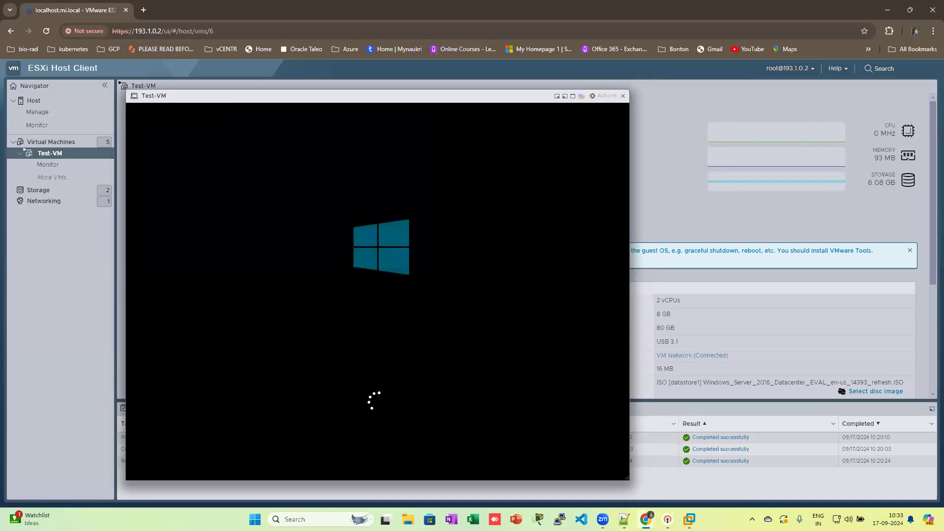
Step: Move the Test-VM console window up and to the right
drag(392, 98, 521, 79)
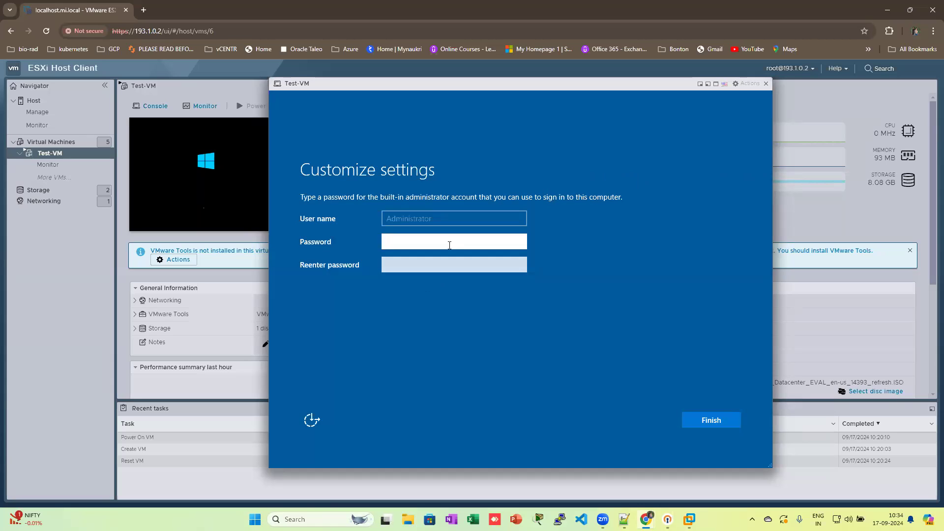
Step: Enter and confirm the Administrator account password, then finish setup
text(*********)
key(Tab)
text(*****)
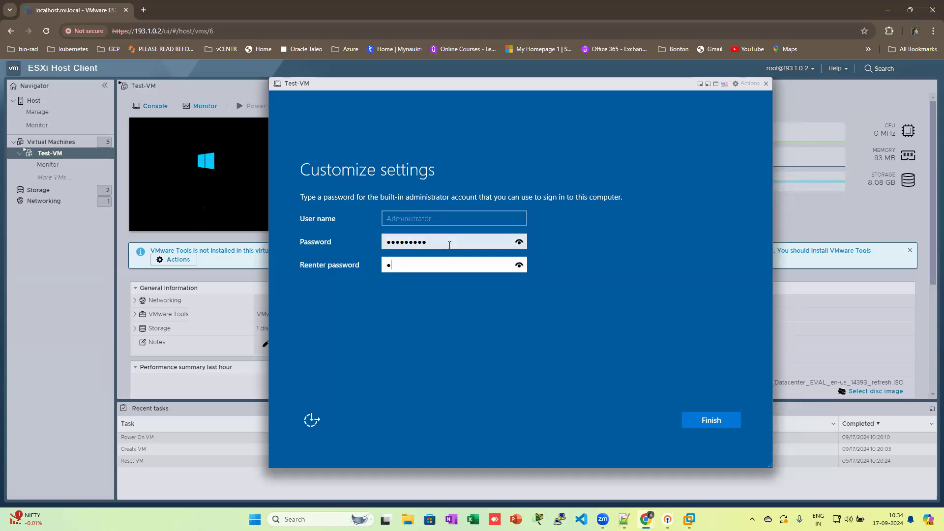
text(****)
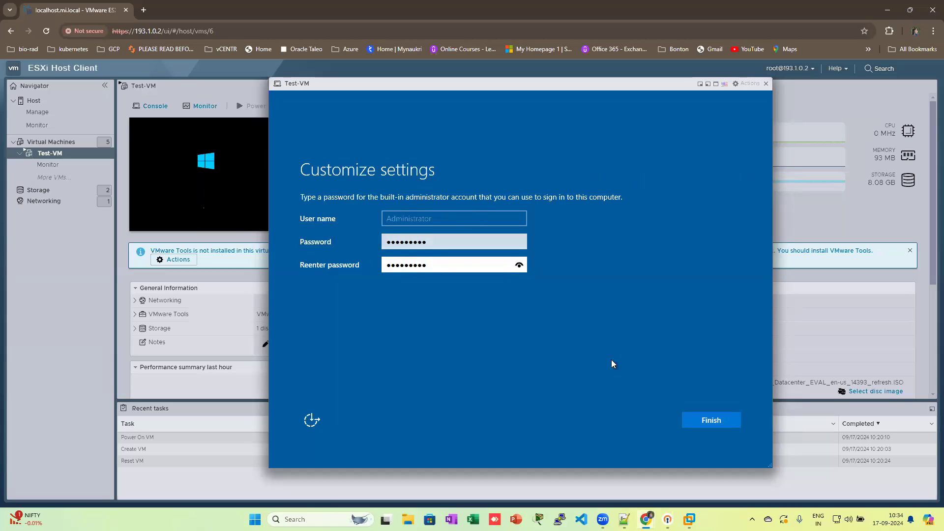
click(720, 420)
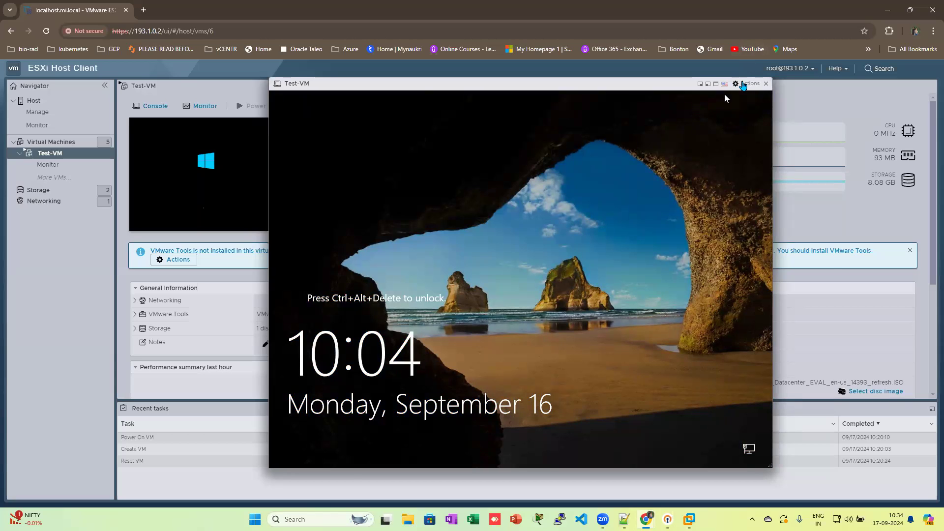
Step: Send Ctrl-Alt-Delete to Test-VM twice via Actions > Guest OS > Send keys
click(744, 85)
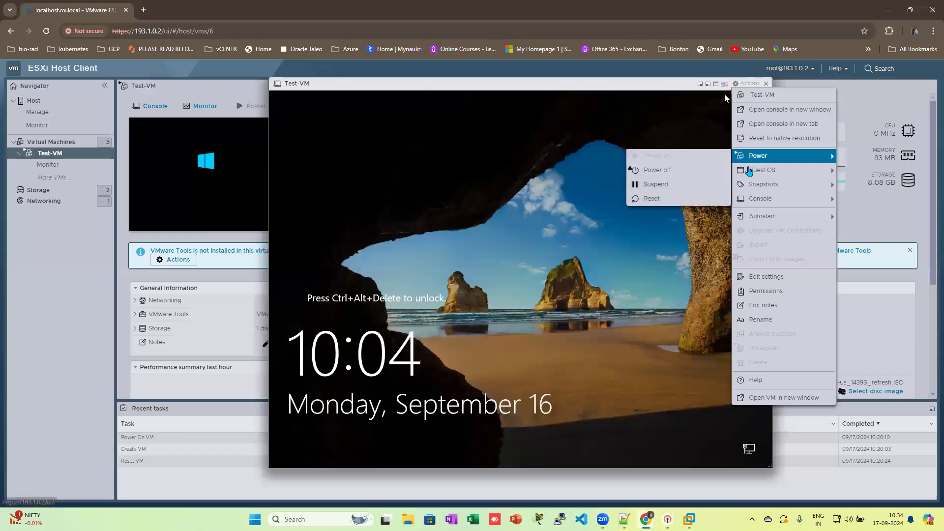
mouse_move(749, 170)
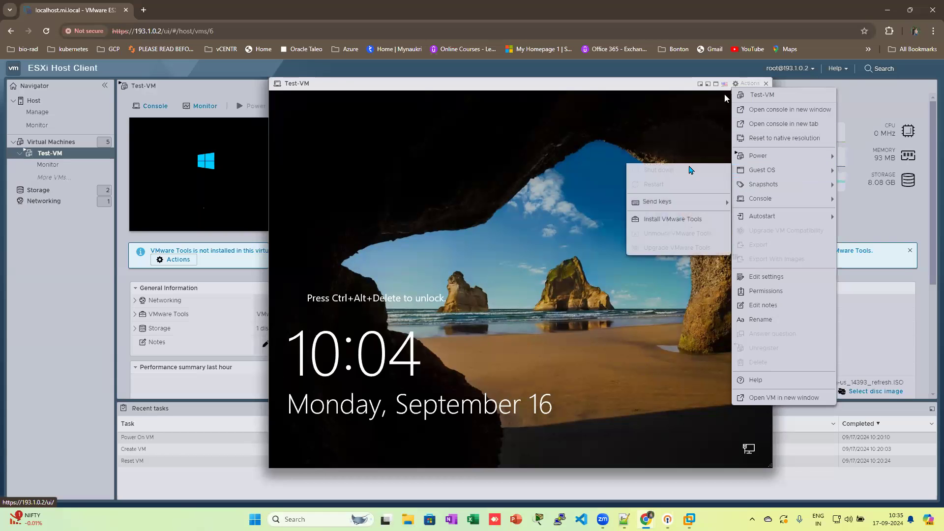
mouse_move(679, 201)
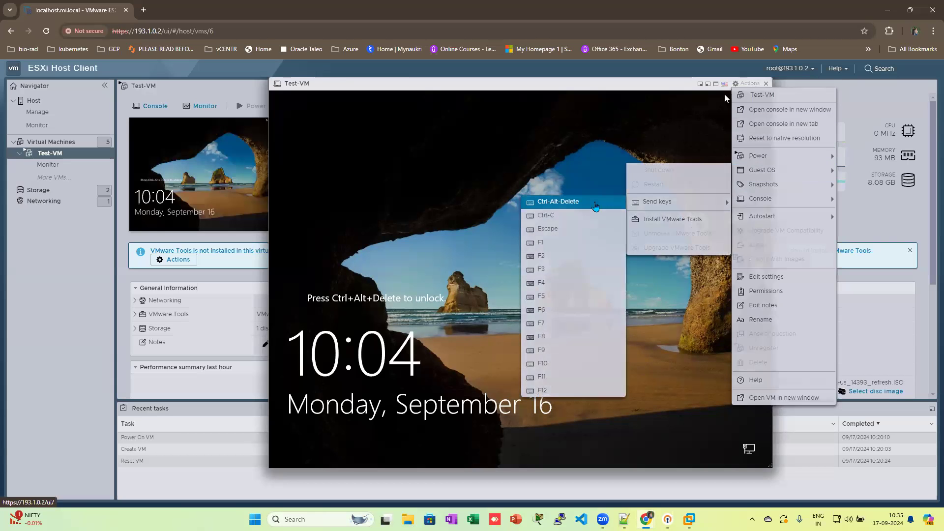
click(596, 202)
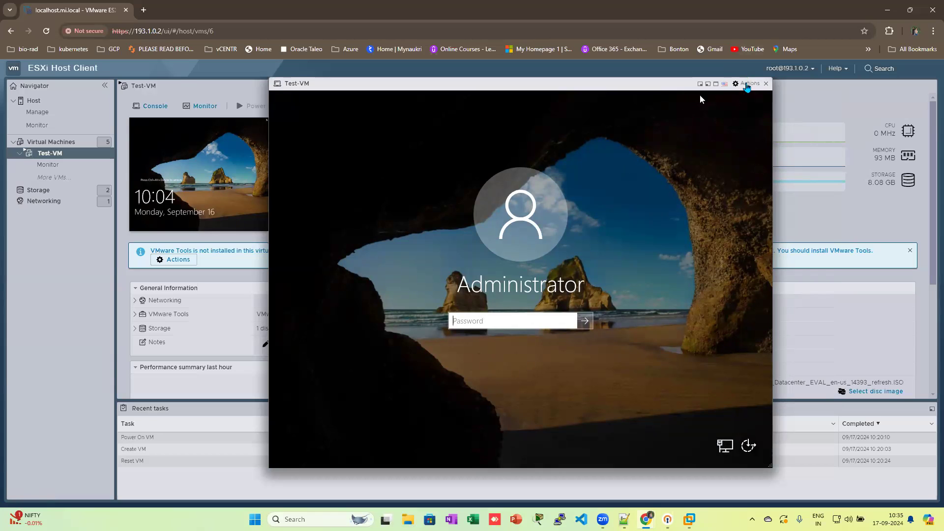
click(745, 88)
mouse_move(760, 170)
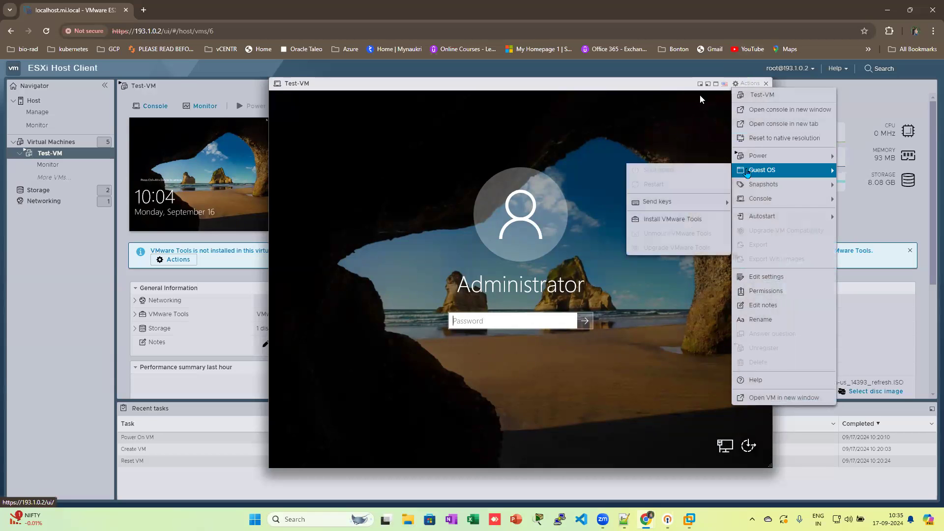
mouse_move(707, 202)
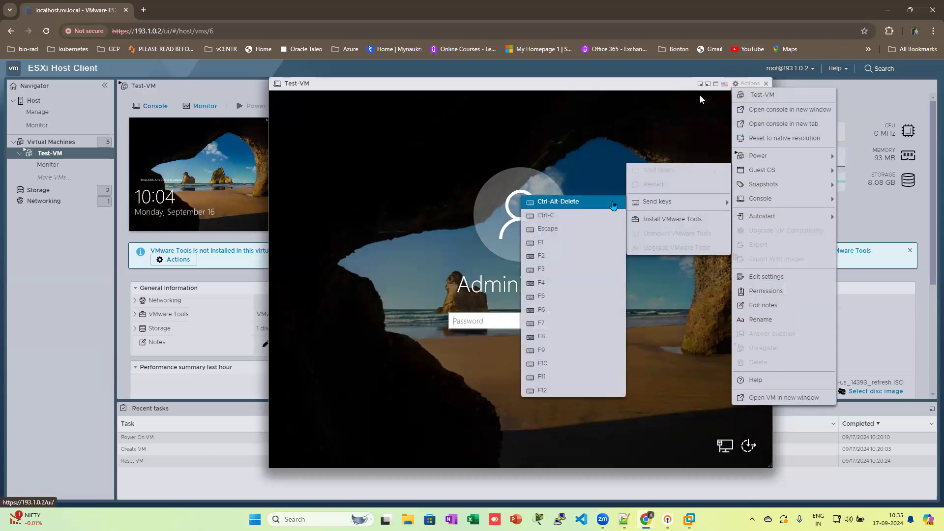
click(601, 201)
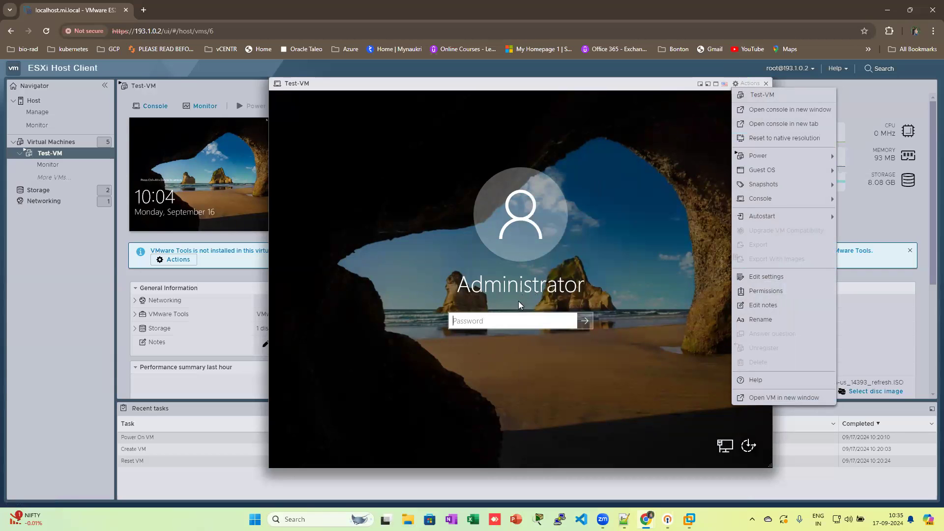
Step: Dismiss the action menu and sign in as Administrator with the account password
click(512, 317)
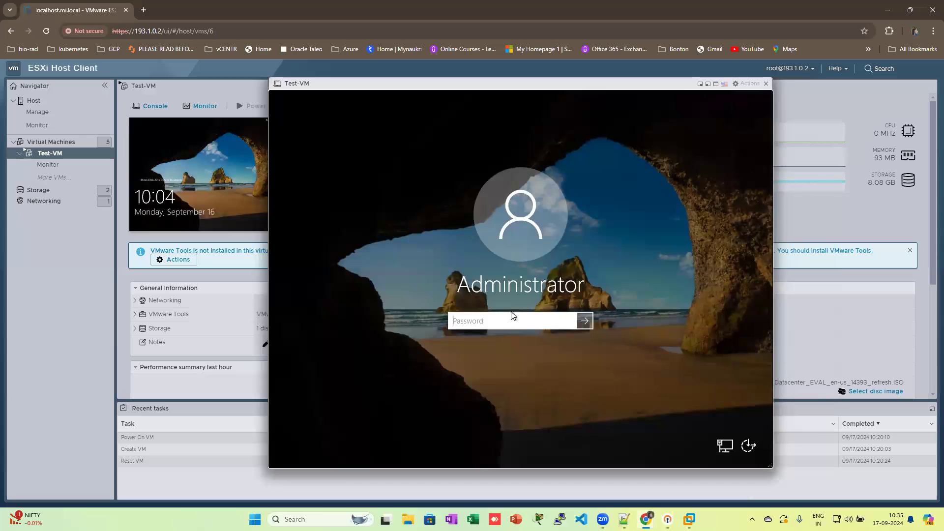
text(****)
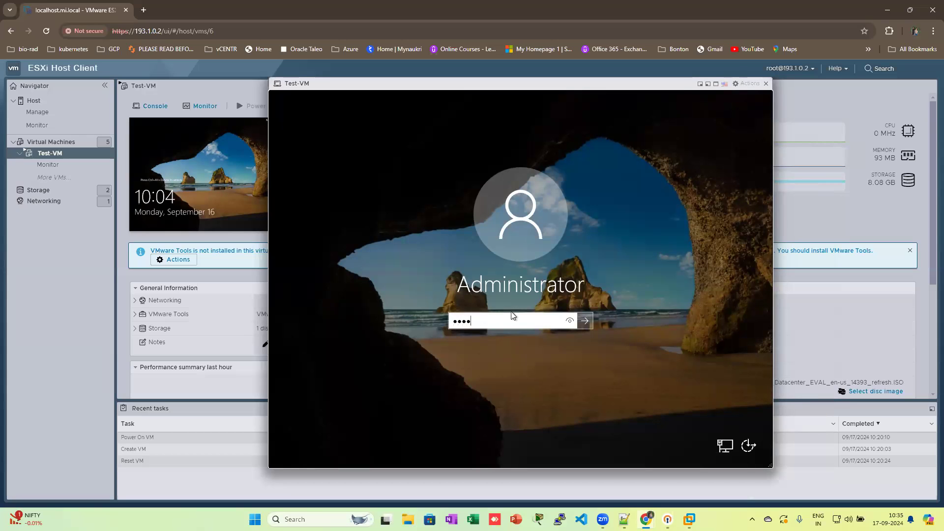
text(*****)
key(Return)
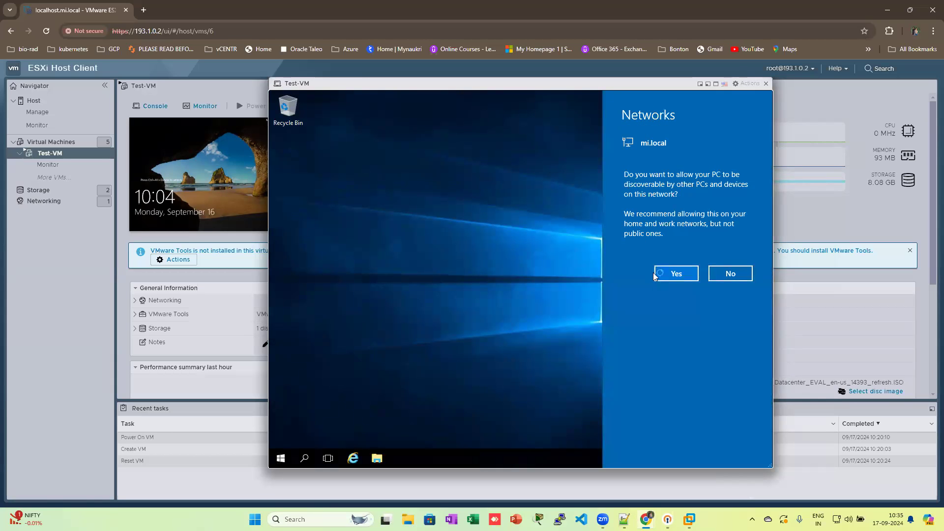
Step: Make Test-VM discoverable on mi.local, minimize Server Manager, and open the network tray icon's menu
click(675, 273)
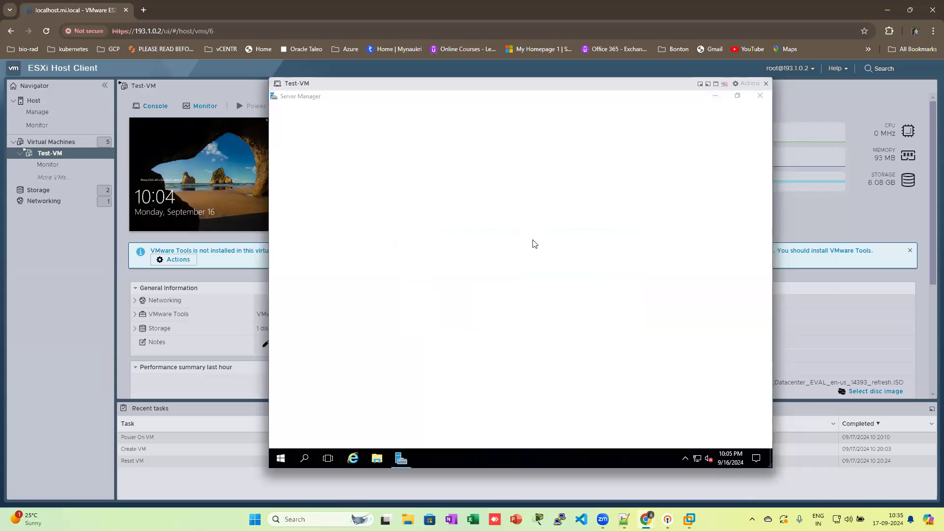
click(715, 95)
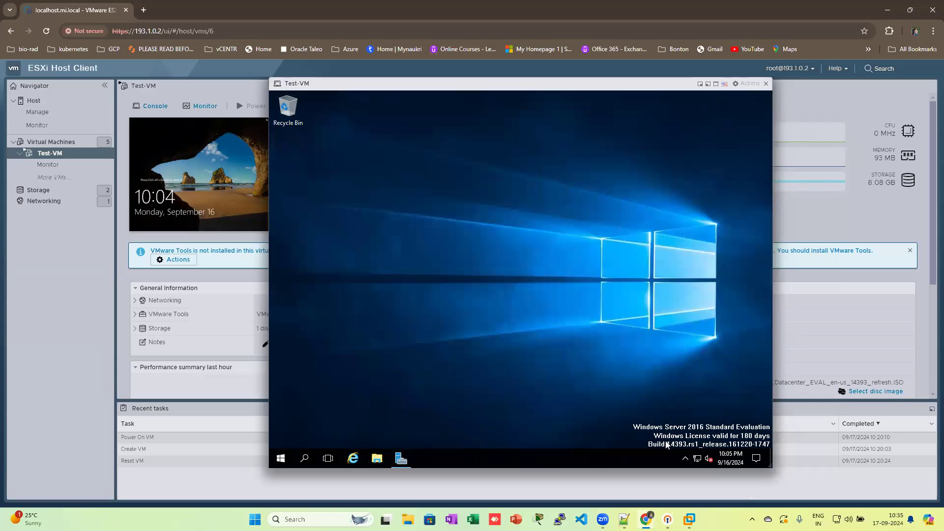
right_click(697, 462)
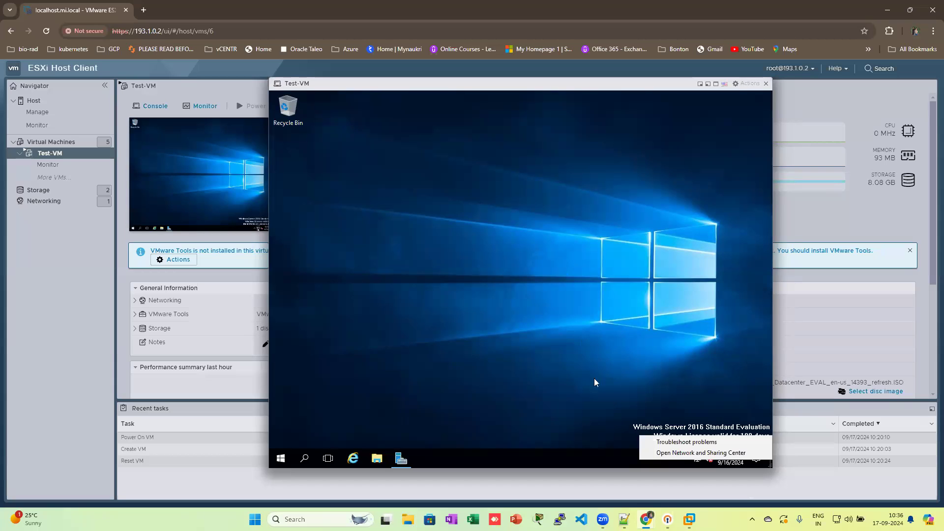
Step: Review Ethernet0's connection details in Network and Sharing Center, then close the network windows
click(680, 453)
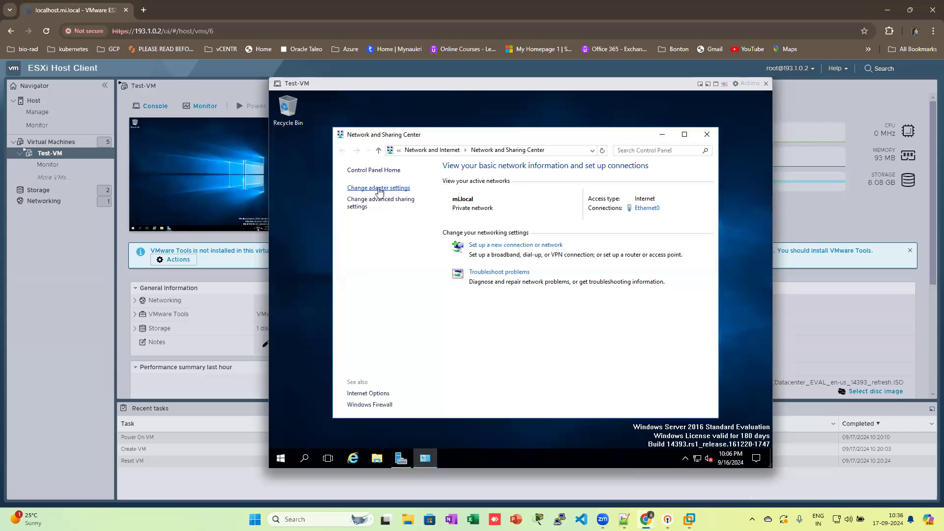
click(379, 189)
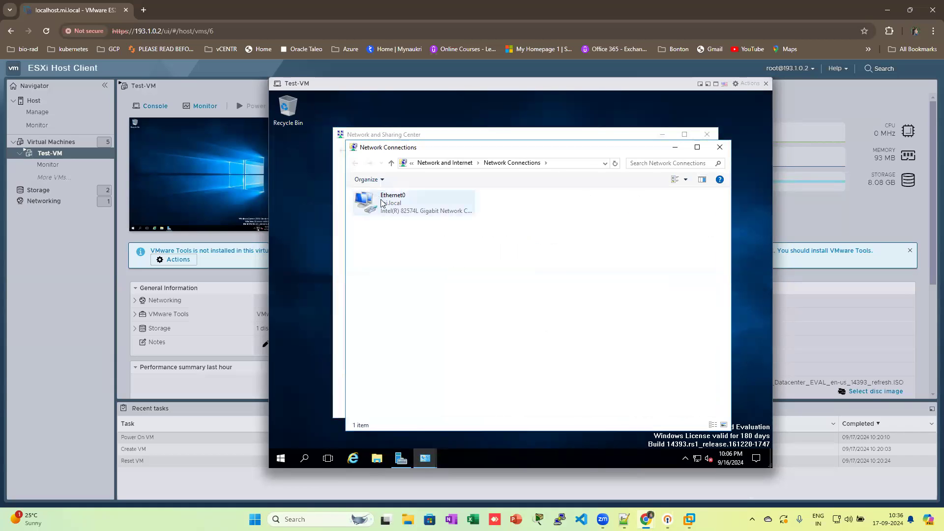
click(386, 207)
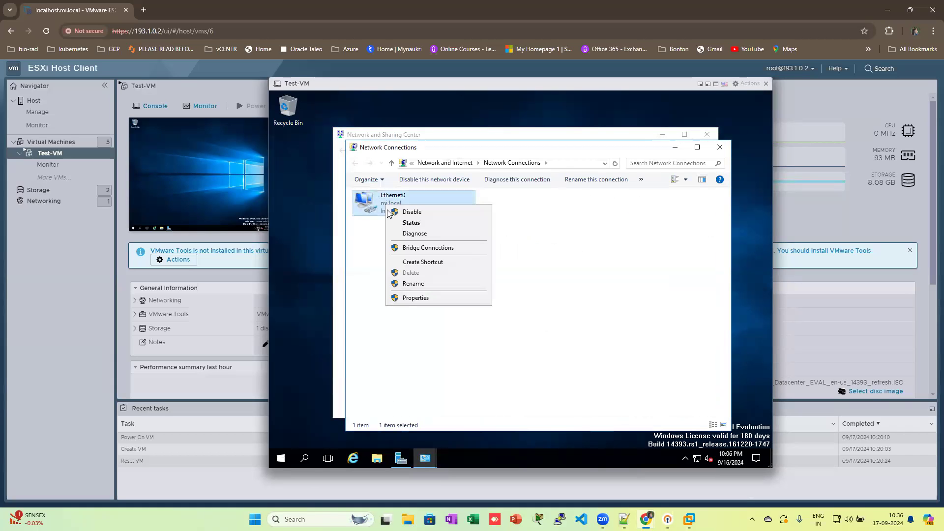
click(396, 223)
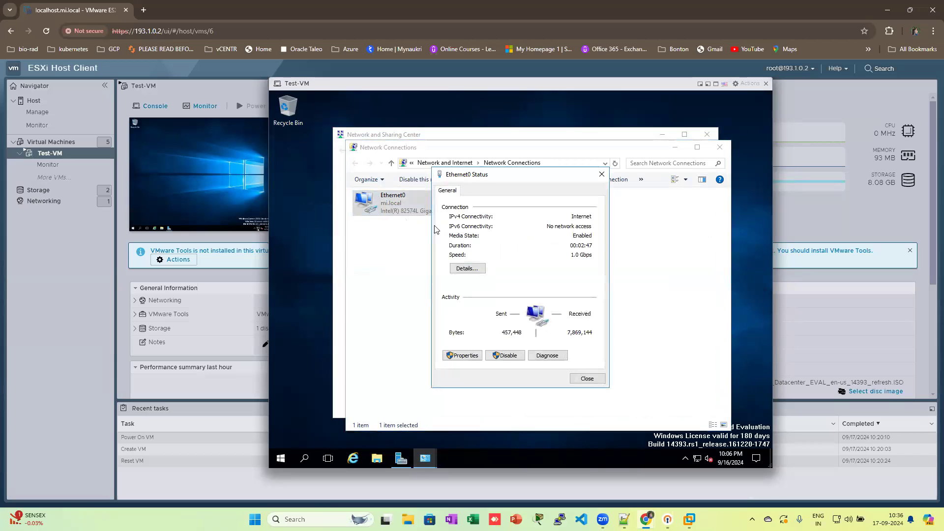
click(467, 268)
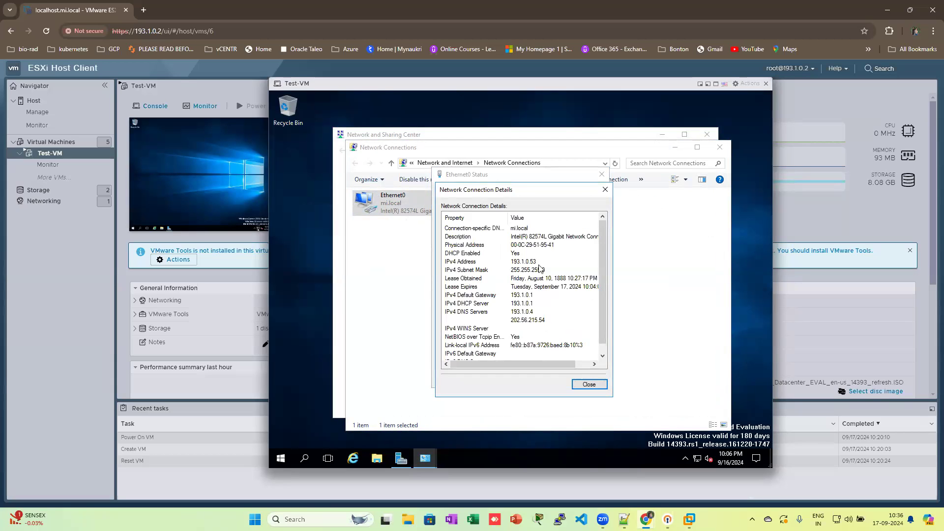
click(588, 386)
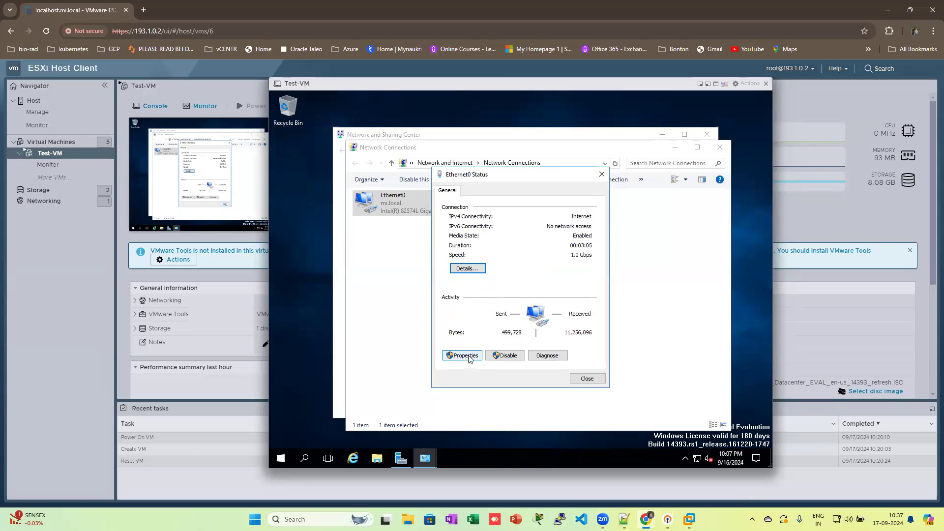
click(584, 379)
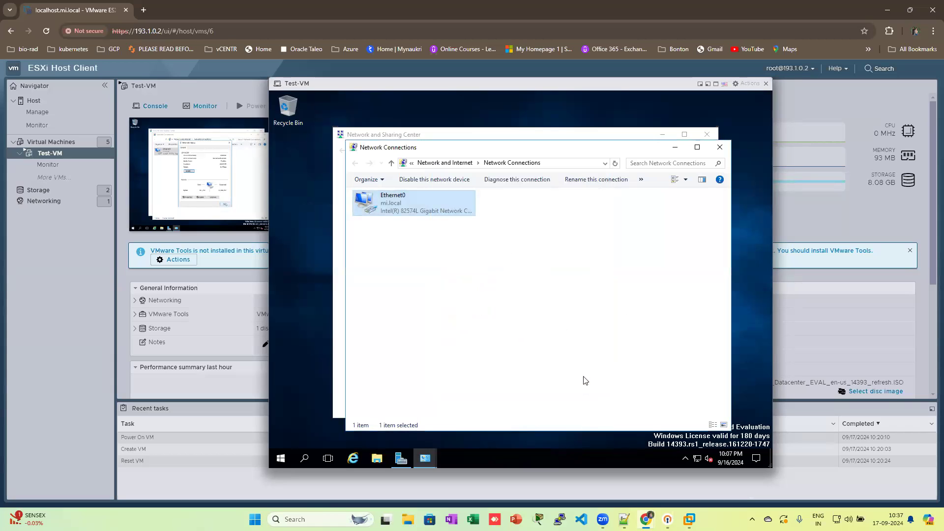
click(720, 147)
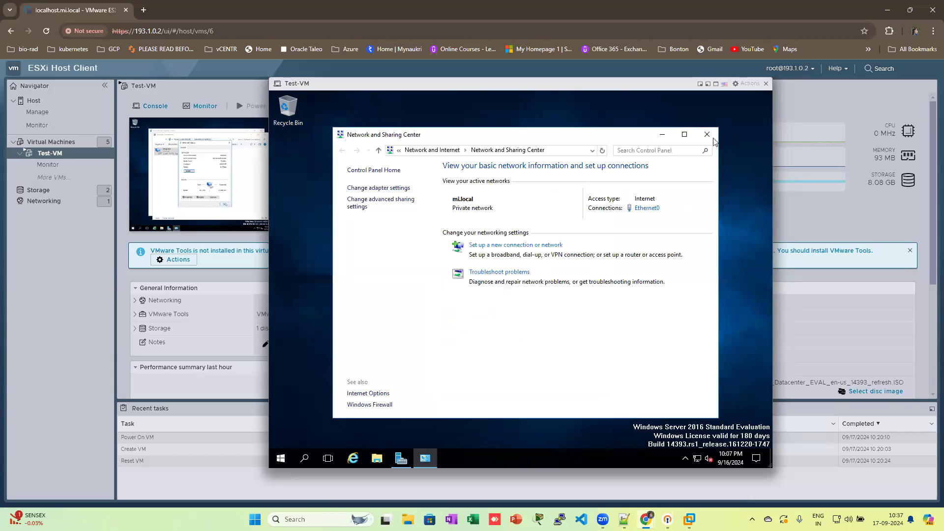
click(706, 134)
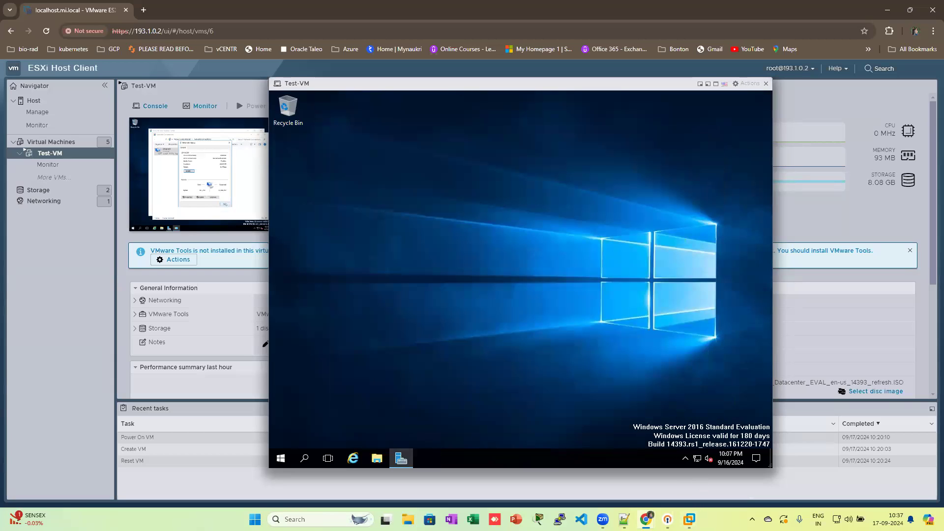
Step: Disable QoS Packet Scheduler and IPv6 on Ethernet0 and open its IPv4 properties
right_click(699, 459)
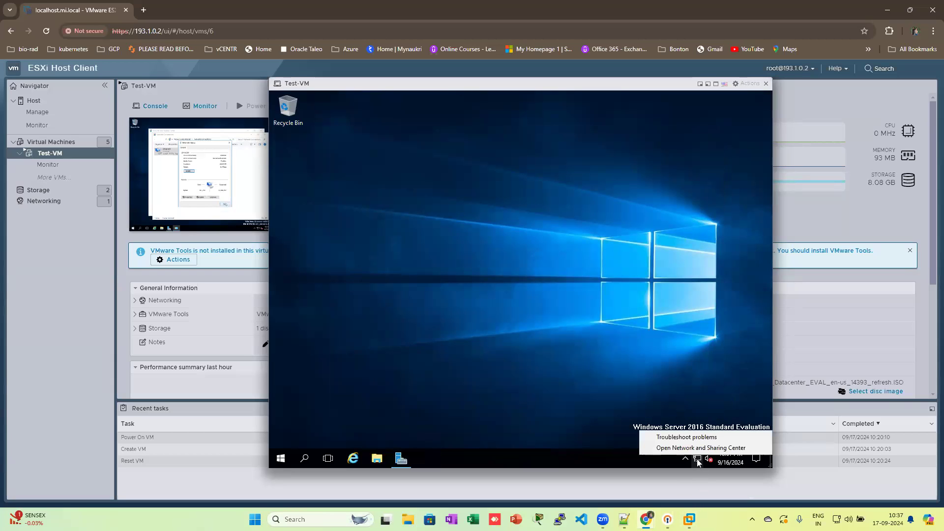
click(699, 448)
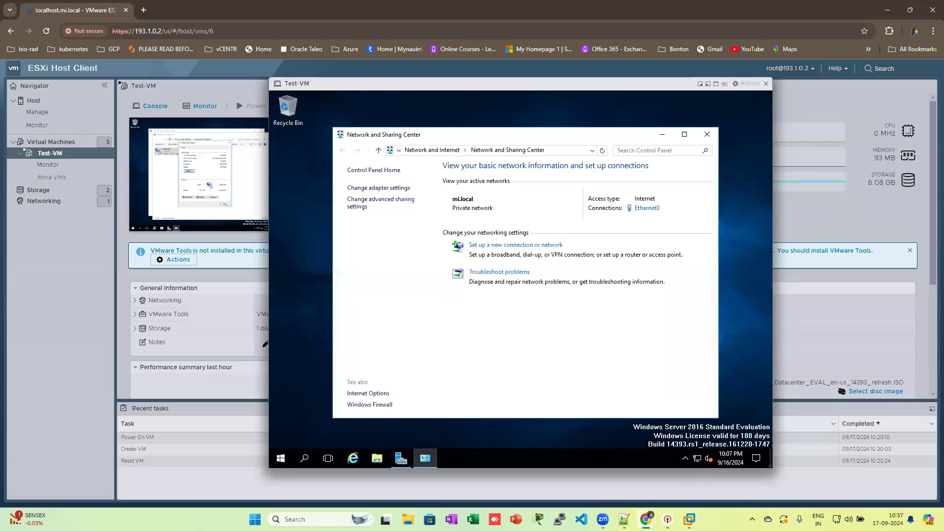
click(379, 190)
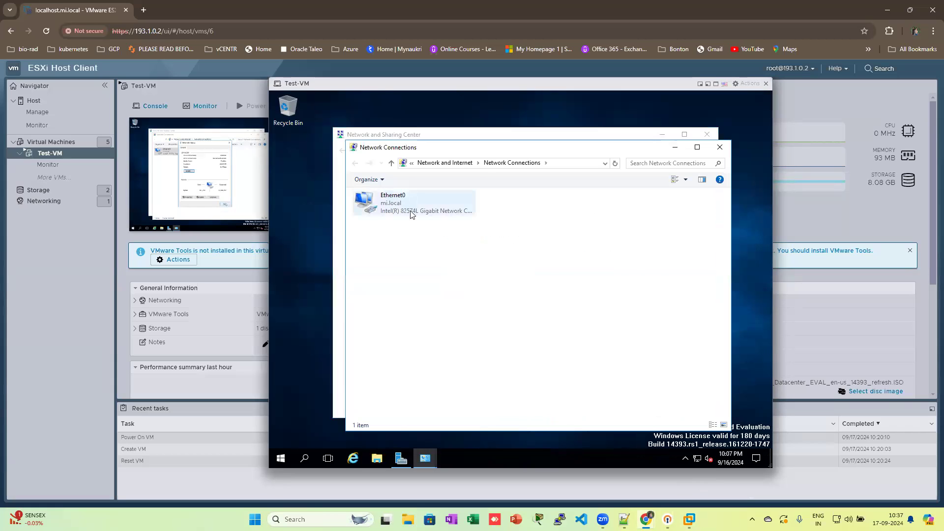
right_click(412, 213)
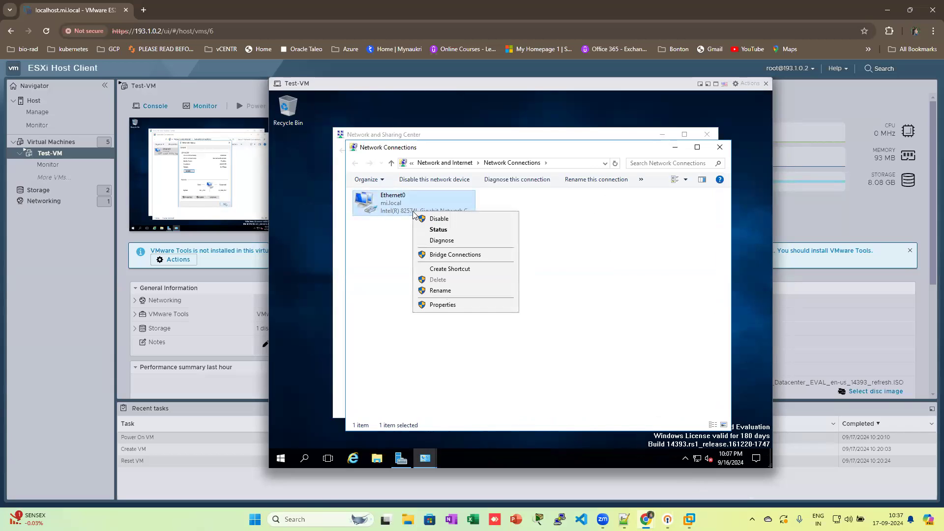
click(441, 306)
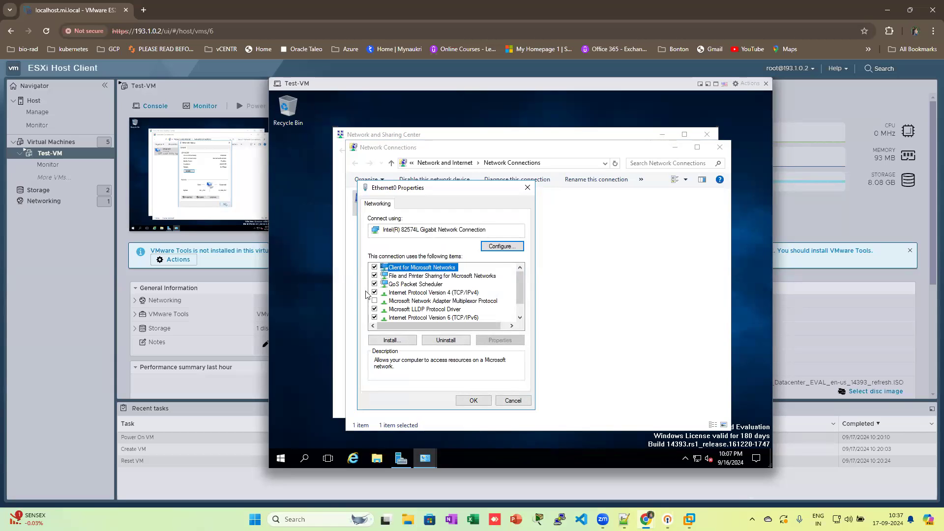
click(374, 284)
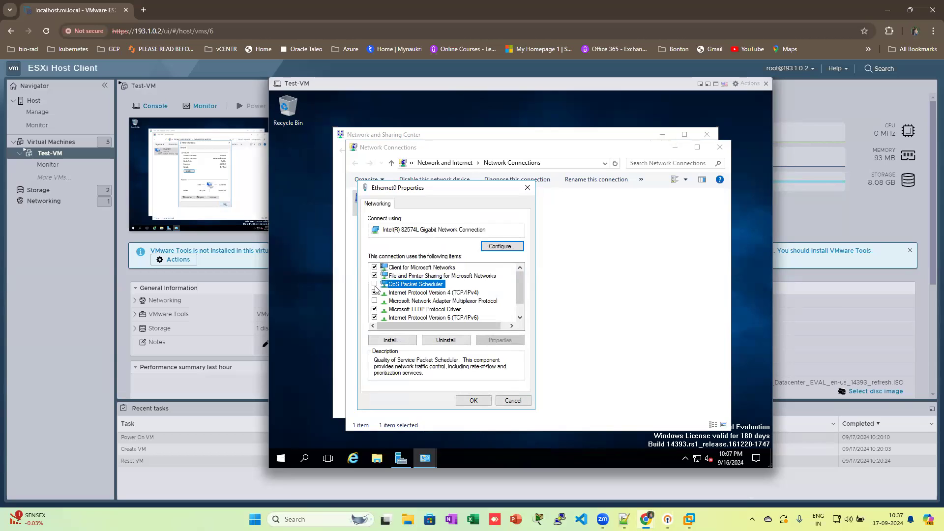
click(375, 318)
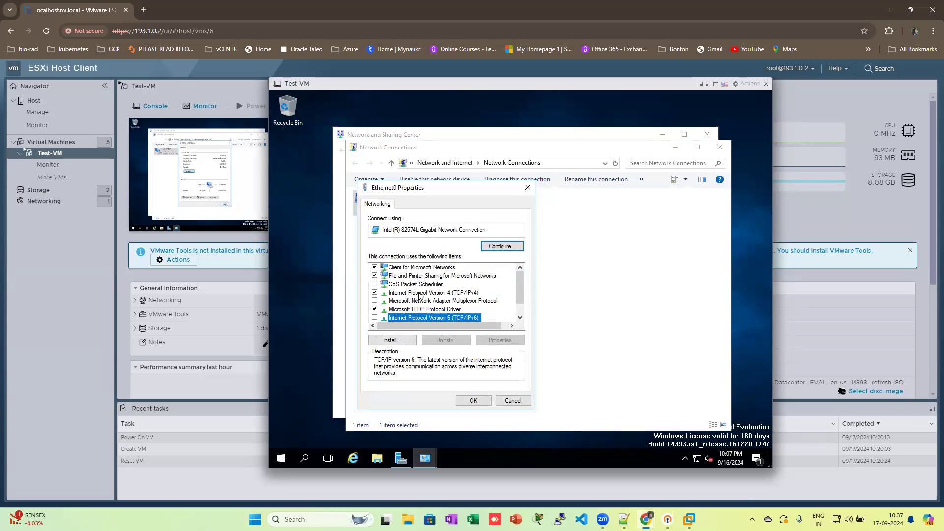
click(438, 294)
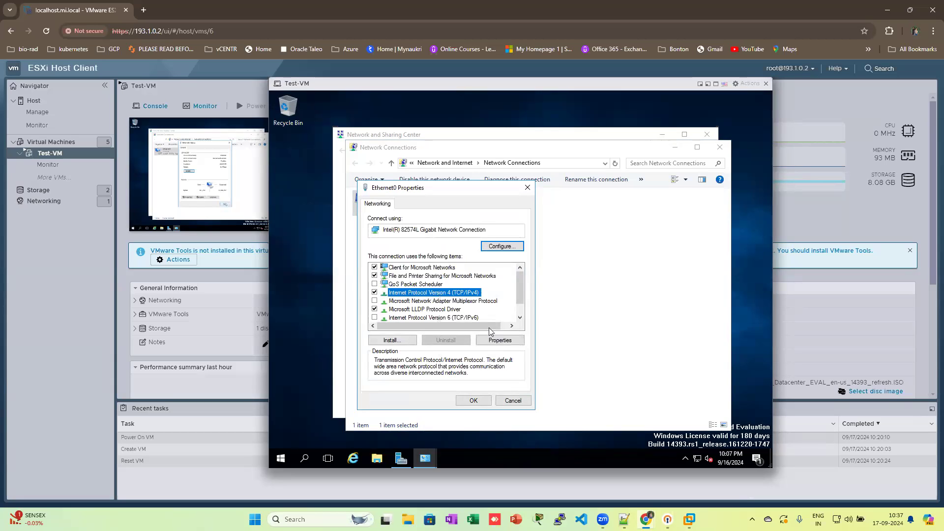
click(511, 341)
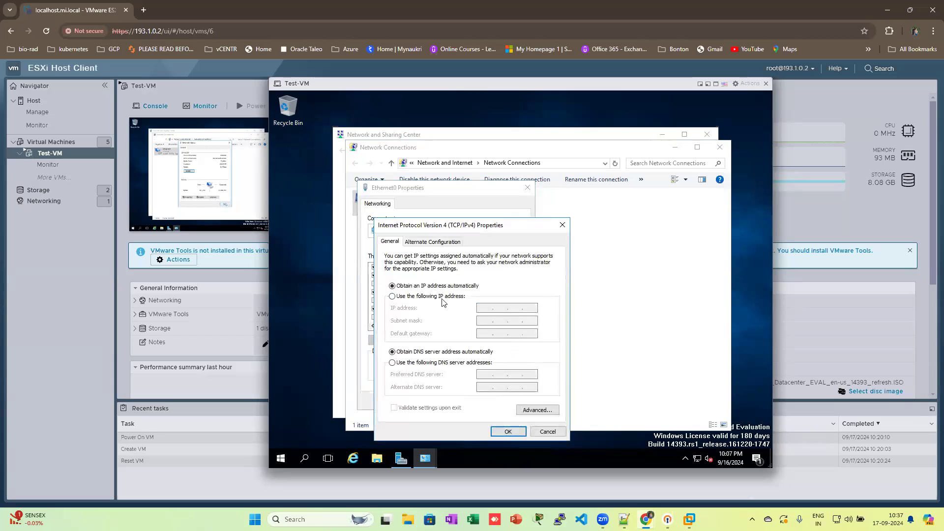
Step: Assign Ethernet0 IP 193.1.0.12, mask 255.255.255.0, gateway 193.1.0.1, DNS 193.1.0.4 and 4.2.2.2
click(432, 297)
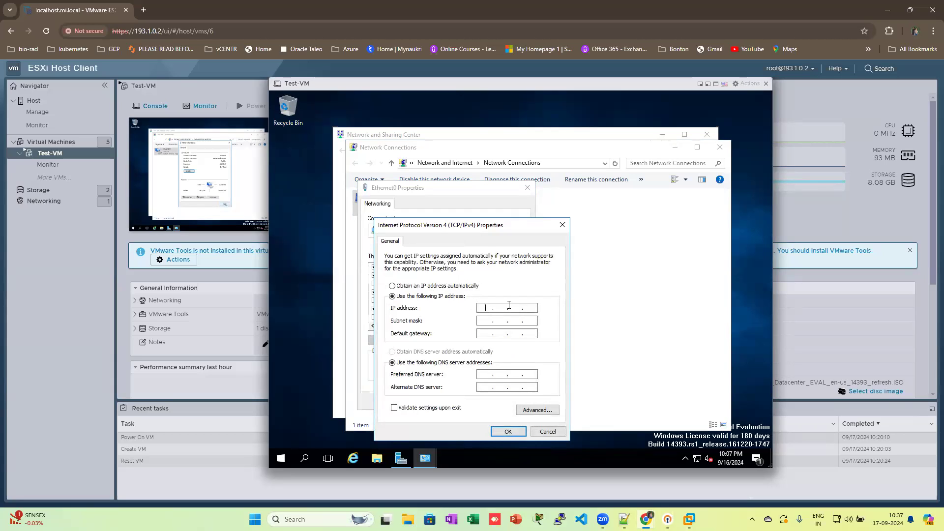
text(193 . 1 . 0 . 12)
key(Tab)
key(Tab)
text(193)
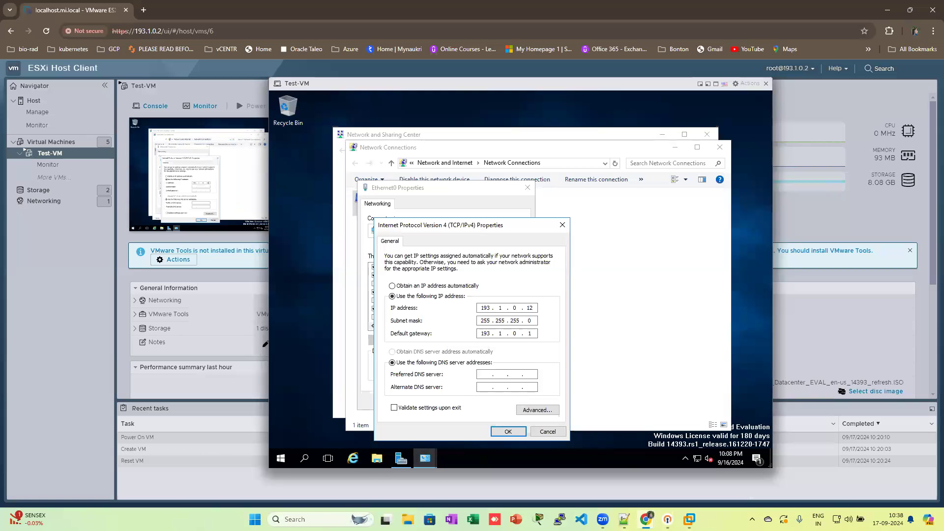
key(Tab)
key(Tab)
text(193)
text(22)
click(514, 436)
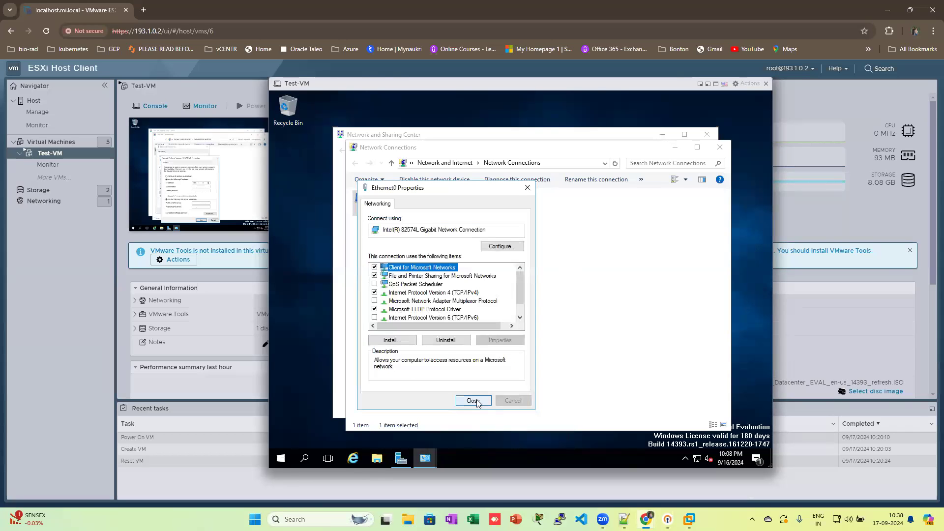
Step: Apply the Ethernet0 changes, make the VM discoverable, close the network windows, and return to Server Manager
click(473, 401)
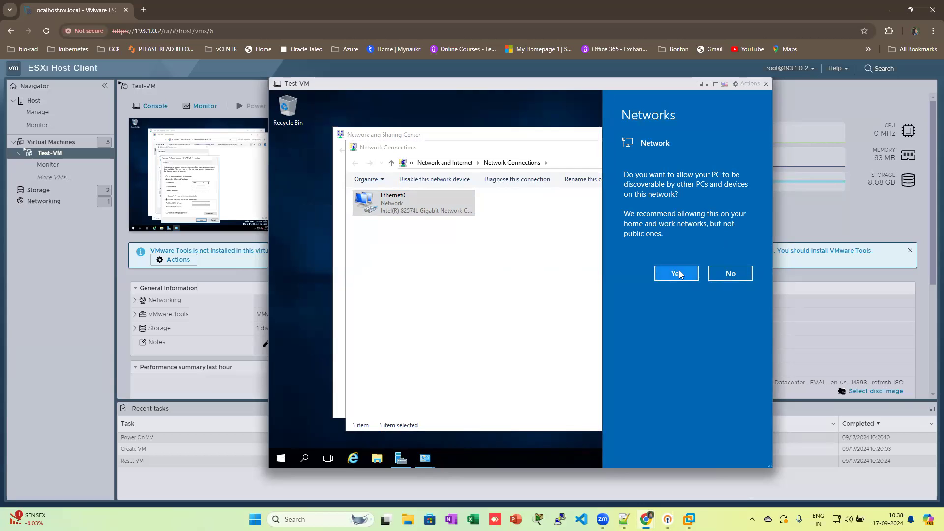
click(681, 275)
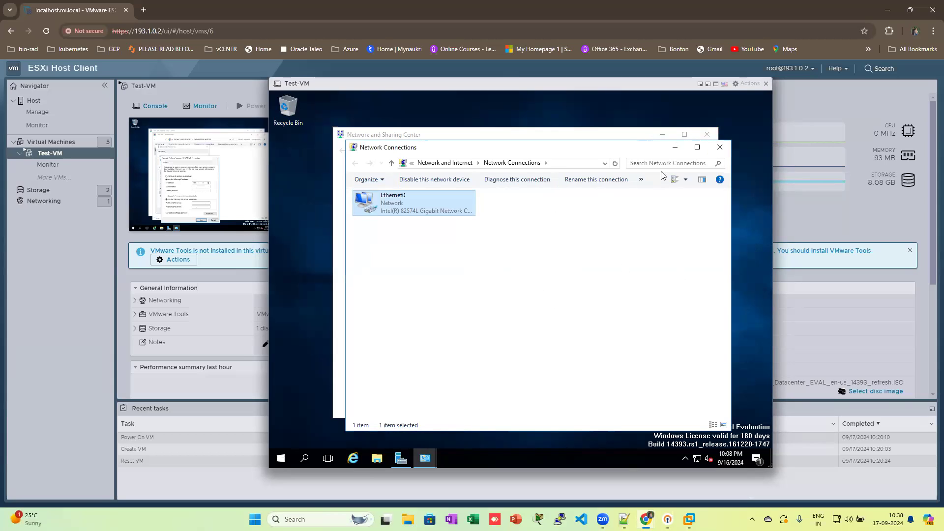
click(720, 147)
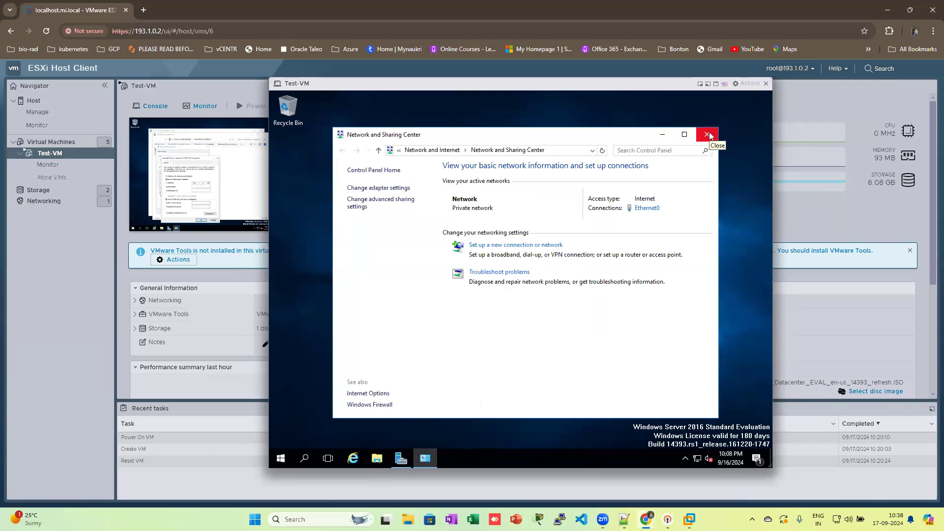
click(707, 135)
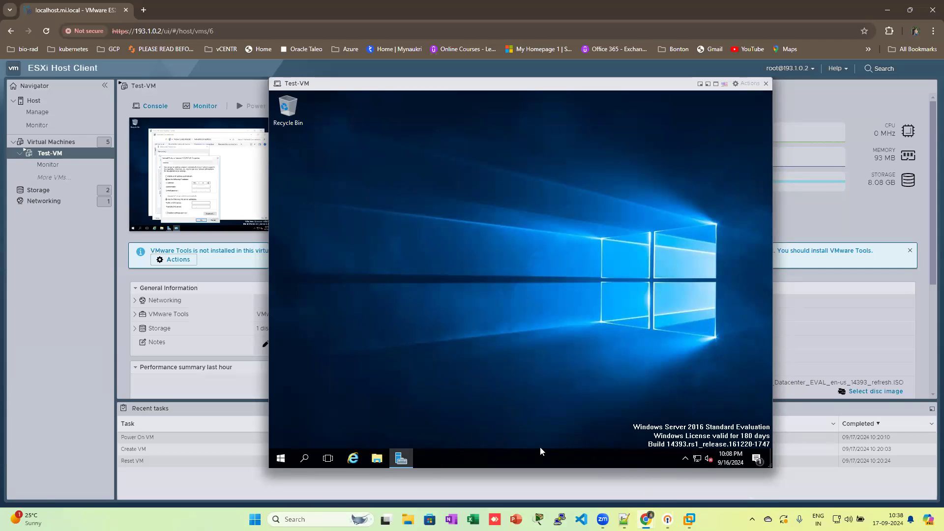
click(400, 457)
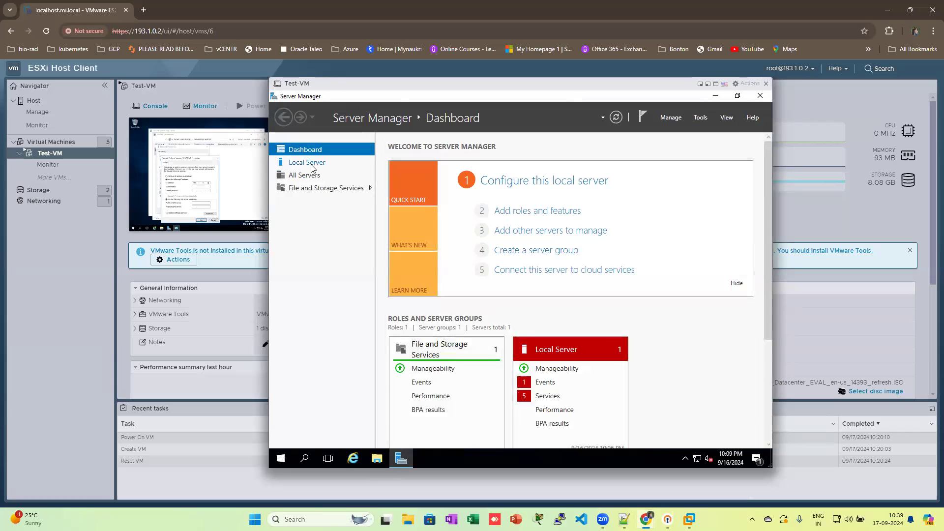
Step: Rename the computer to TESTVM from Local Server properties, deferring the restart
mouse_move(408, 466)
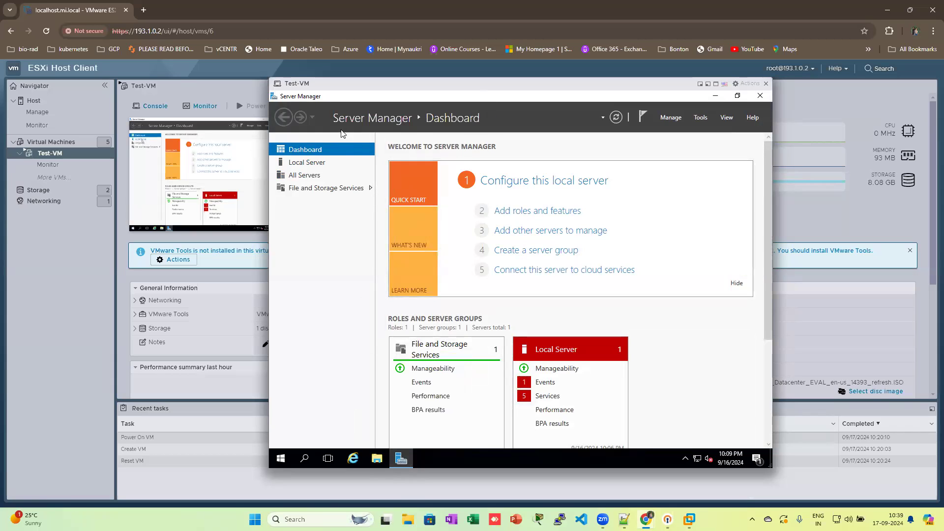
click(311, 167)
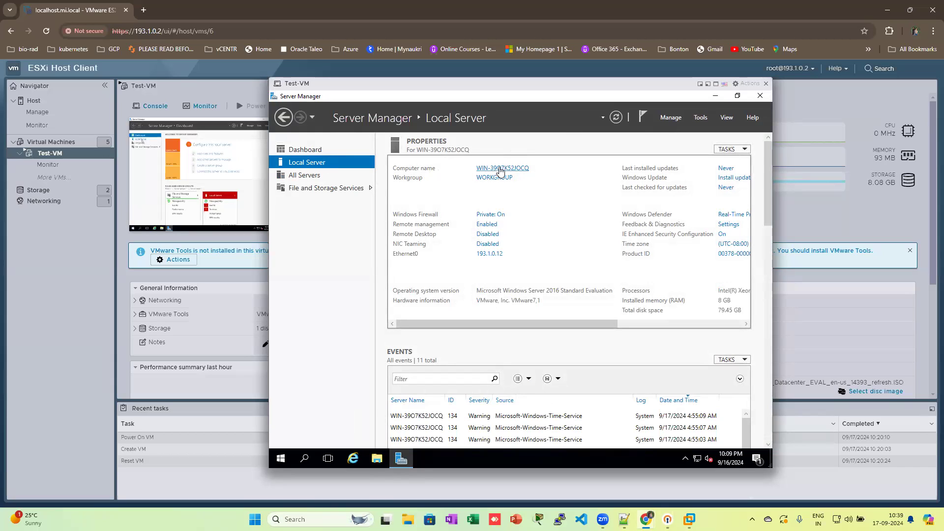
click(501, 170)
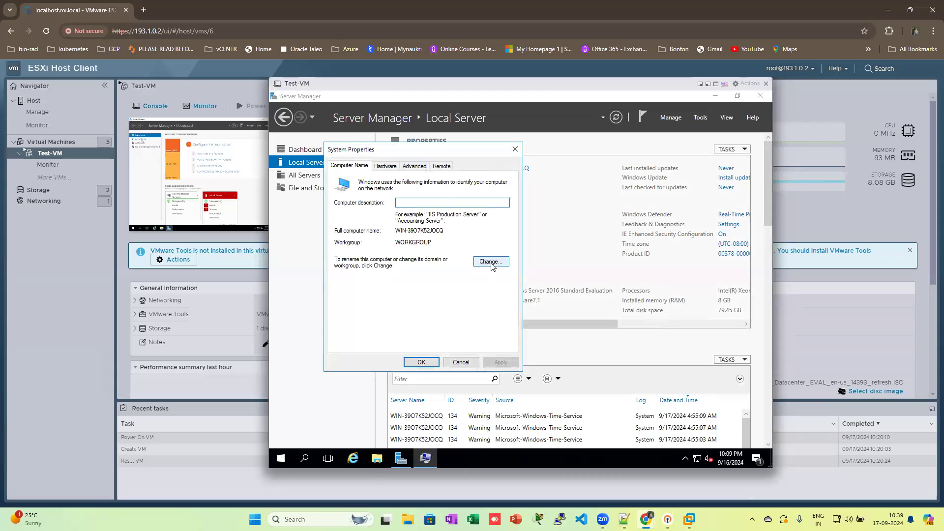
click(478, 259)
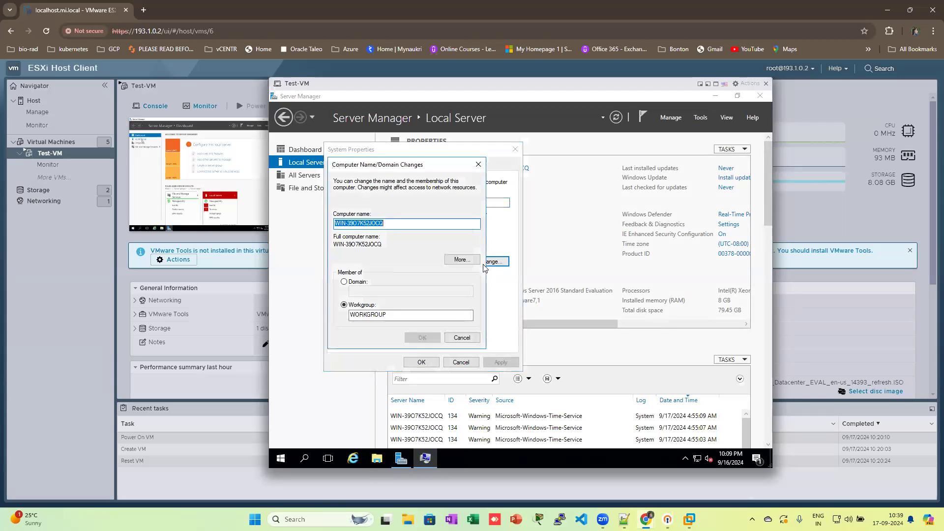
text(T)
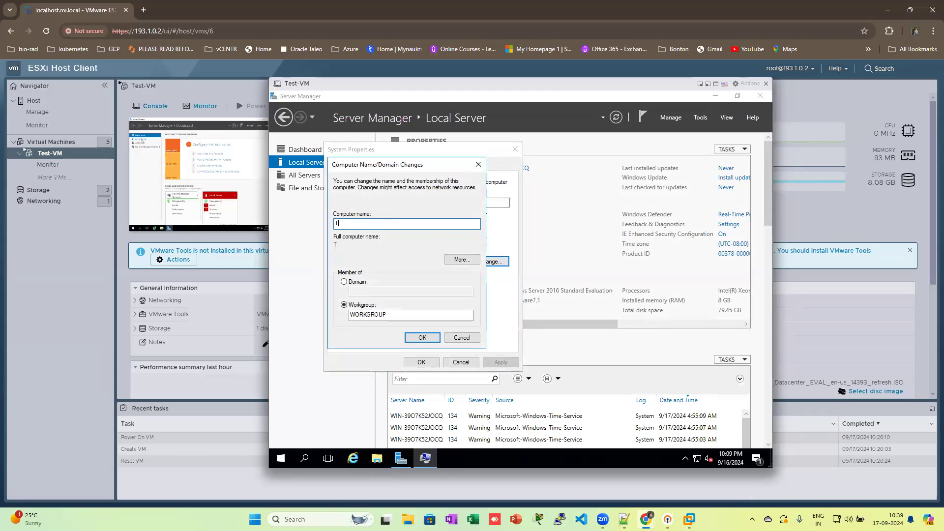
text(ESTVM)
click(413, 338)
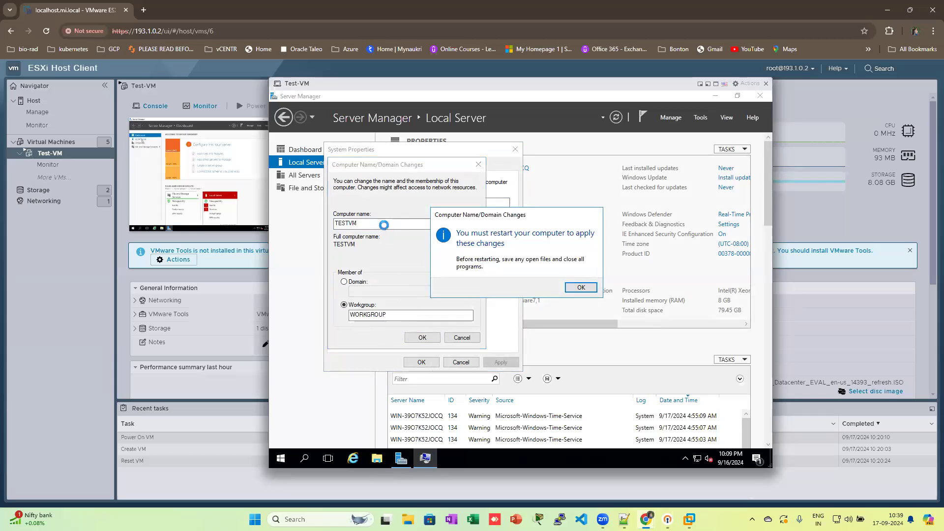
click(582, 288)
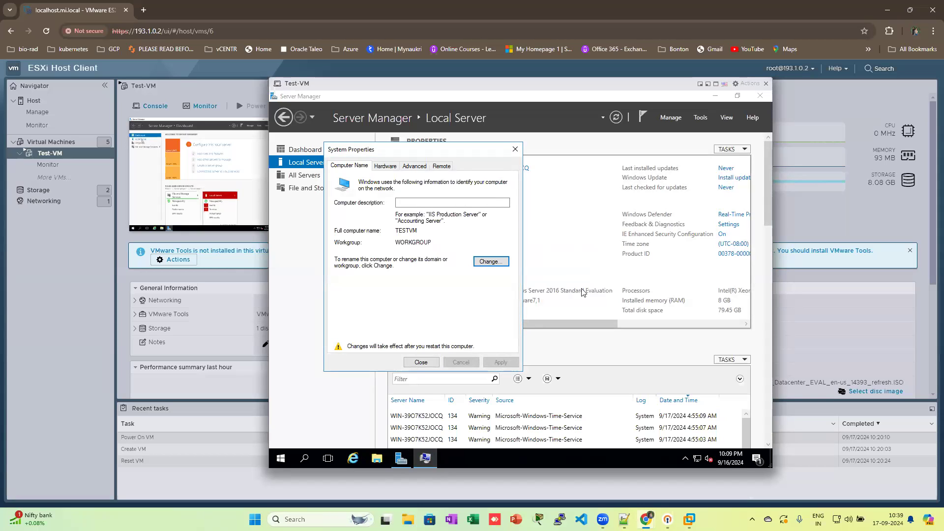
click(423, 363)
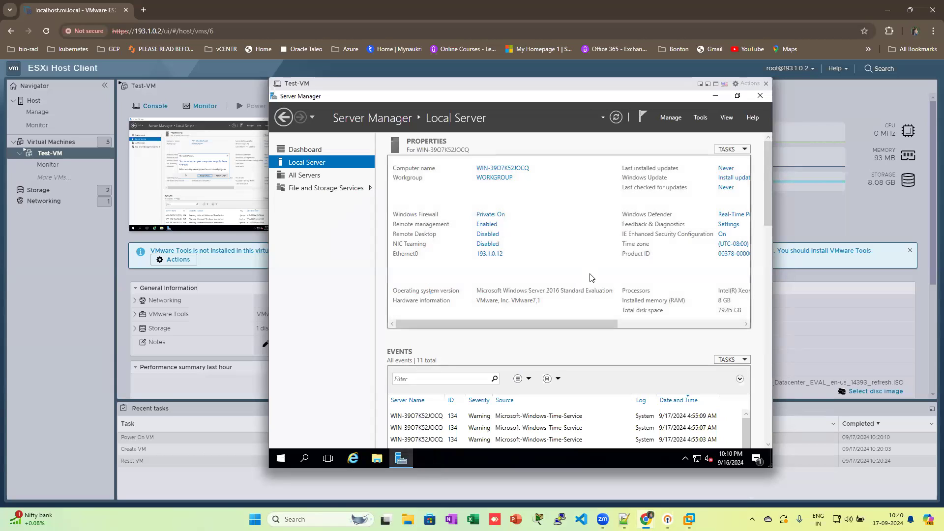
Step: Change the time zone to (UTC+05:30) Chennai, Kolkata, Mumbai, New Delhi
click(730, 248)
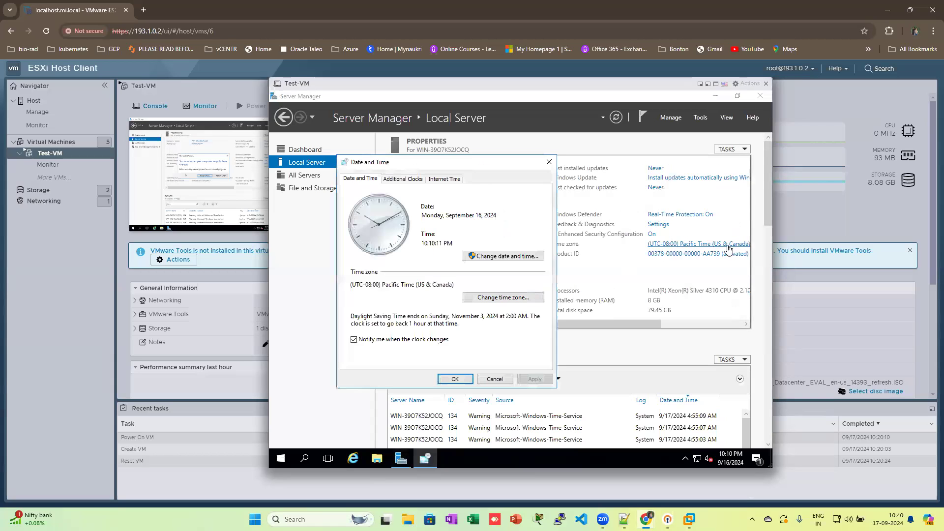
click(481, 299)
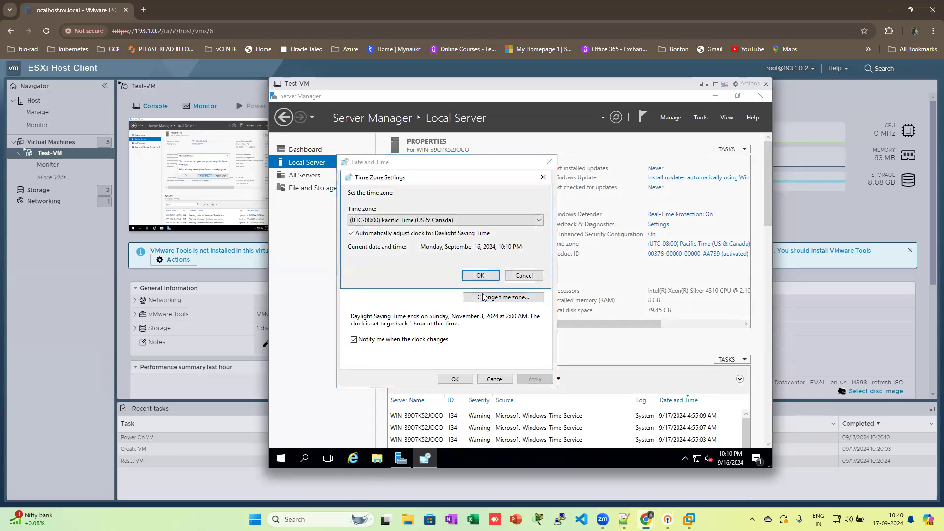
click(501, 224)
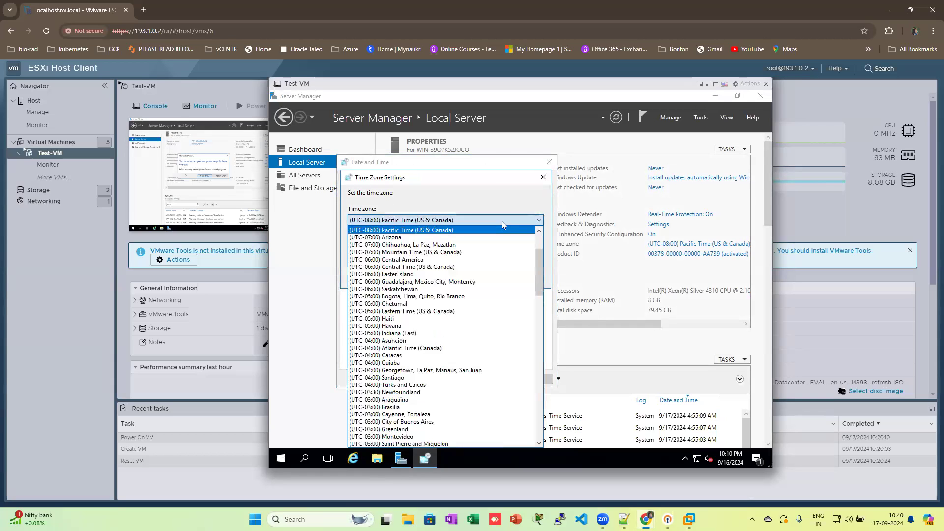
drag(538, 261, 532, 348)
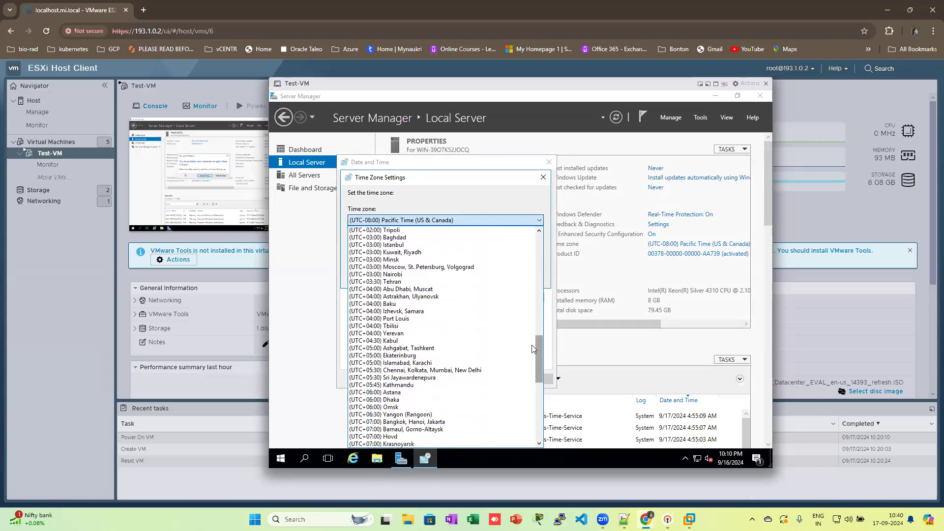
click(383, 373)
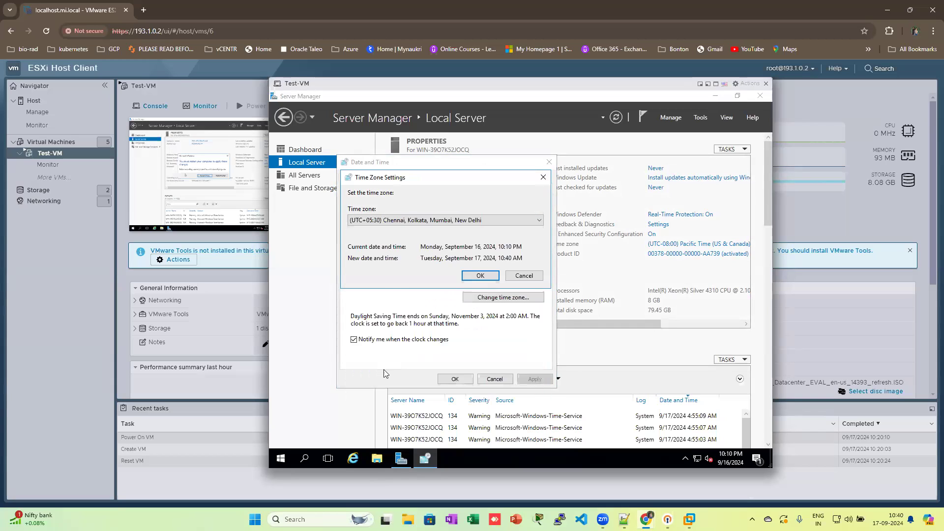
click(474, 281)
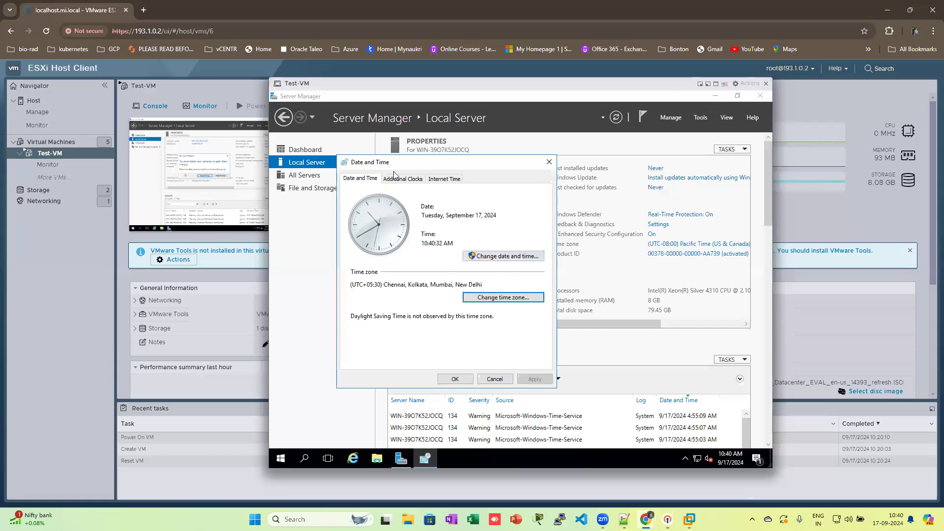
click(464, 379)
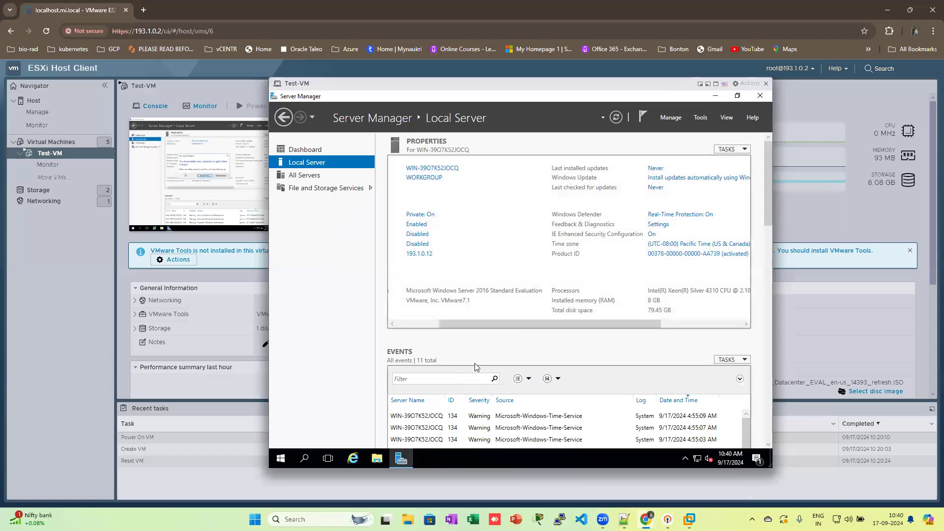
Step: Set IE Enhanced Security Configuration to Off for Administrators and Users
click(653, 236)
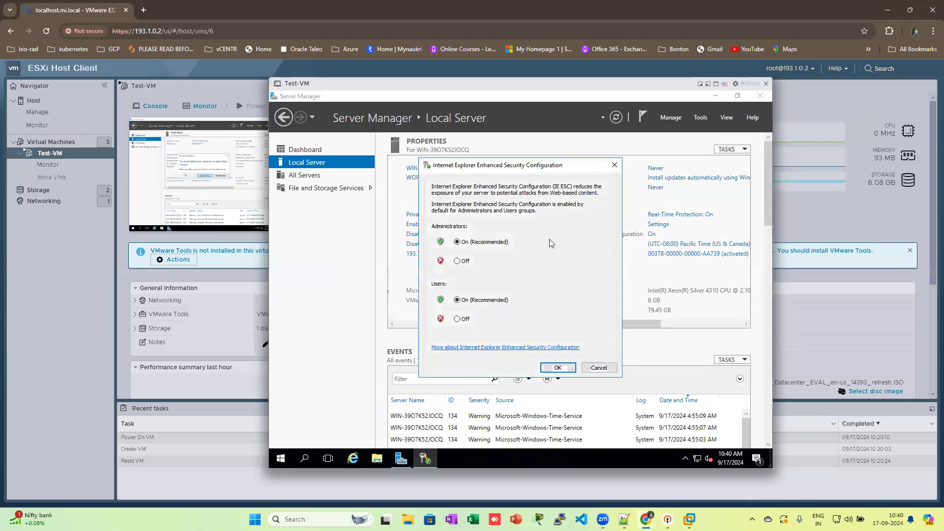
click(460, 262)
click(458, 320)
click(559, 369)
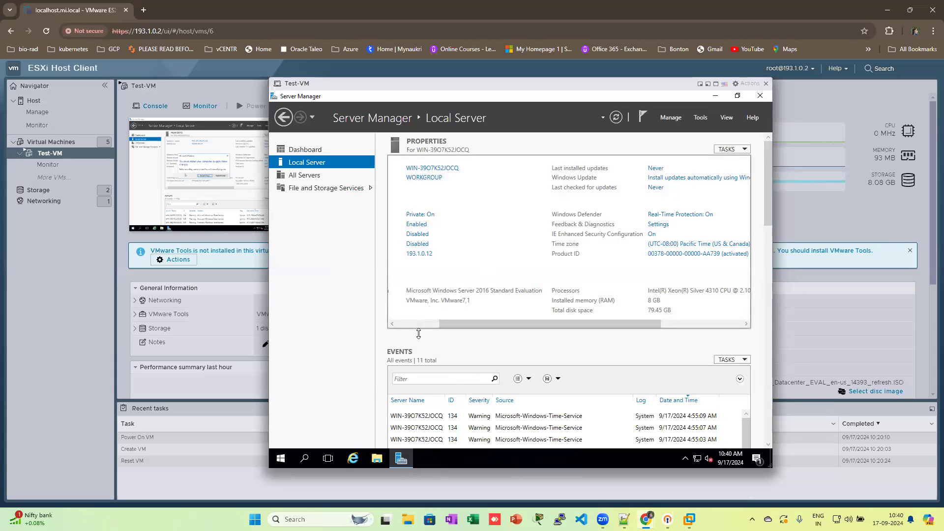
click(427, 325)
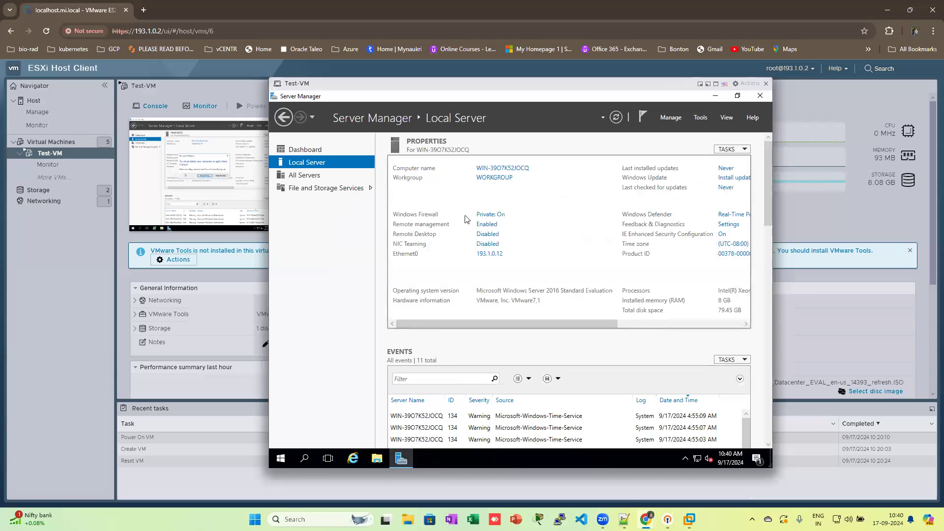
Step: Enable Remote Desktop connections and uncheck the Network Level Authentication requirement
click(487, 235)
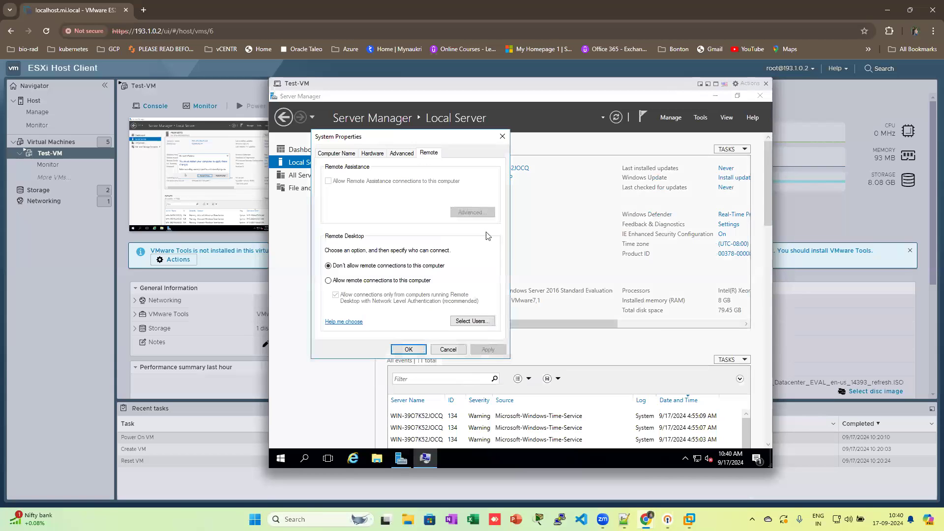
click(502, 136)
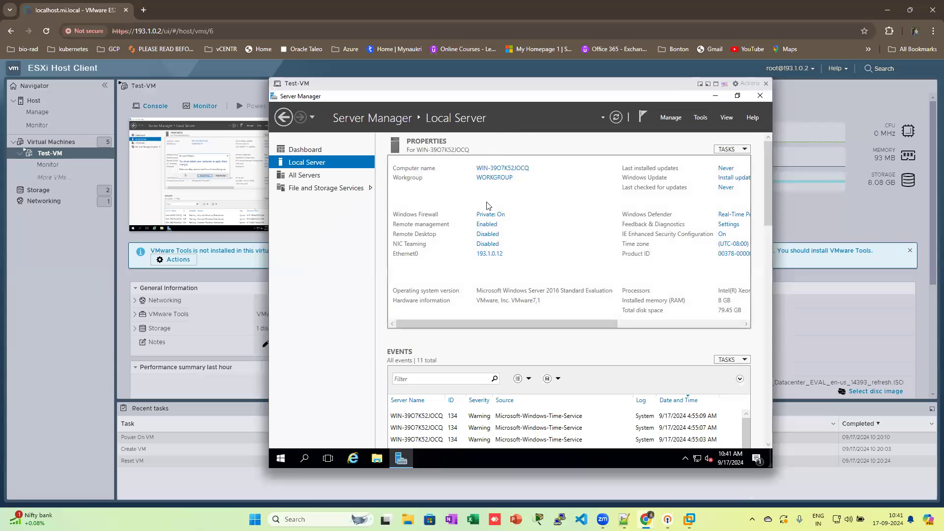
click(484, 236)
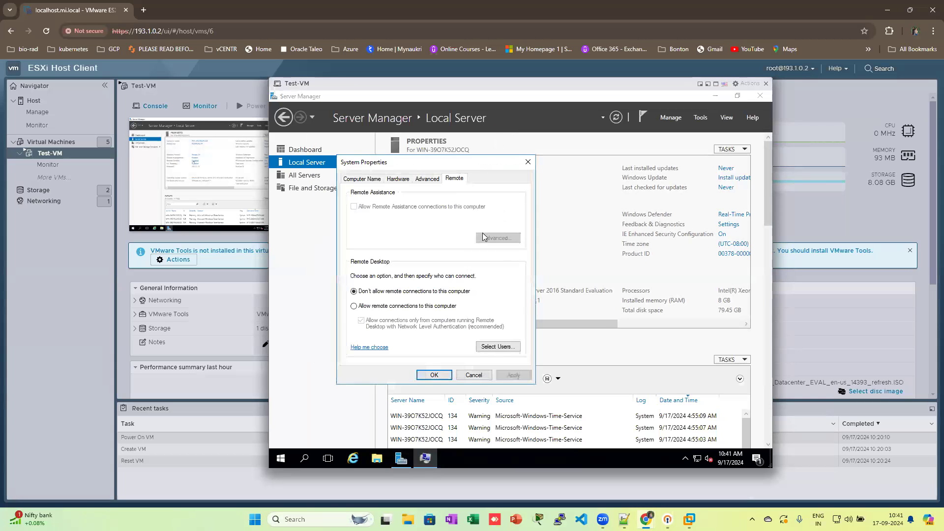
click(372, 307)
click(441, 271)
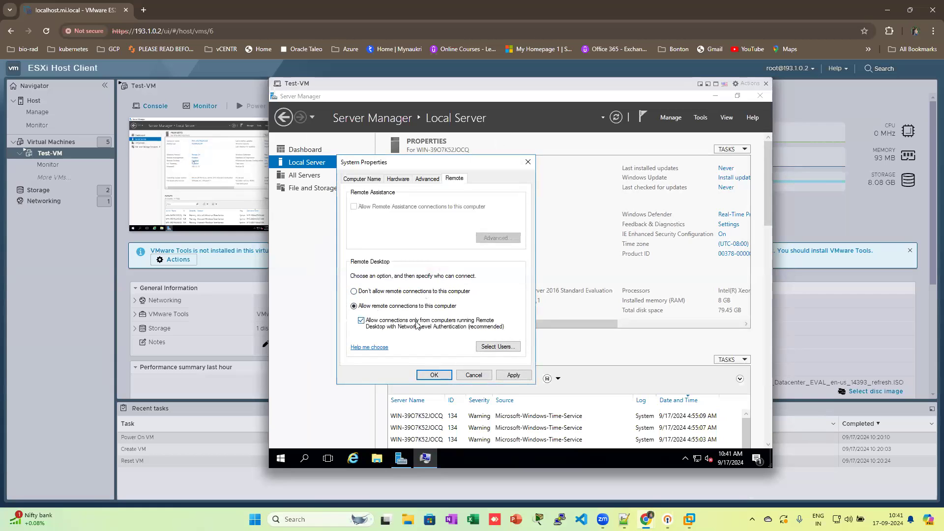
click(362, 321)
click(514, 376)
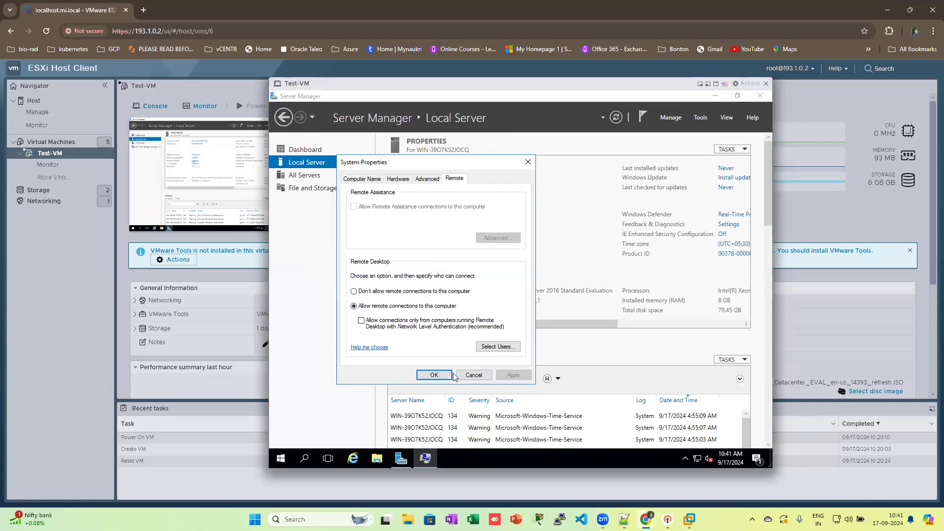
click(436, 375)
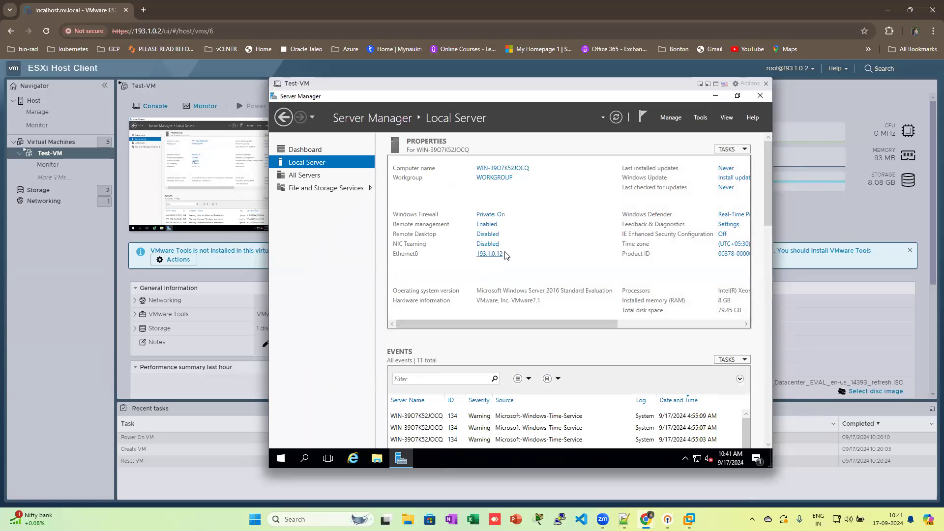
Step: Close Server Manager and restart the guest from Start > Power with the default reason
click(760, 95)
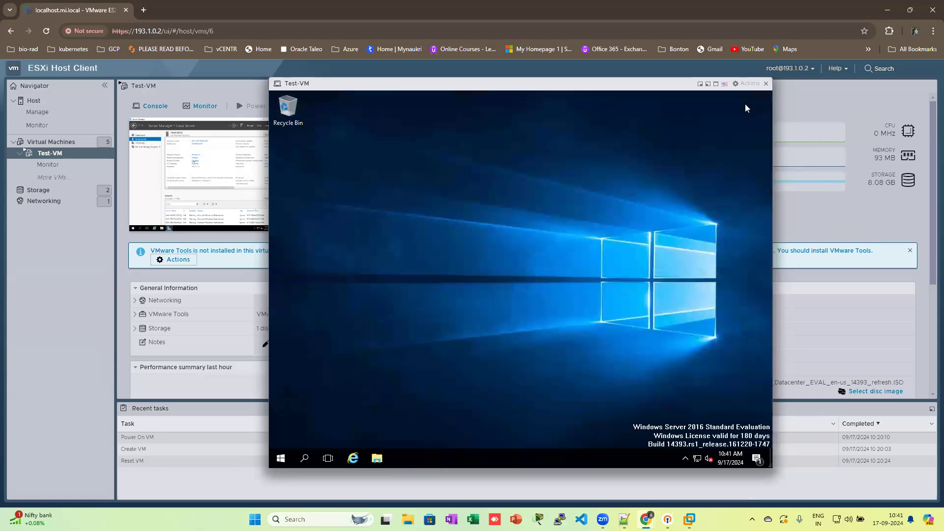
click(286, 453)
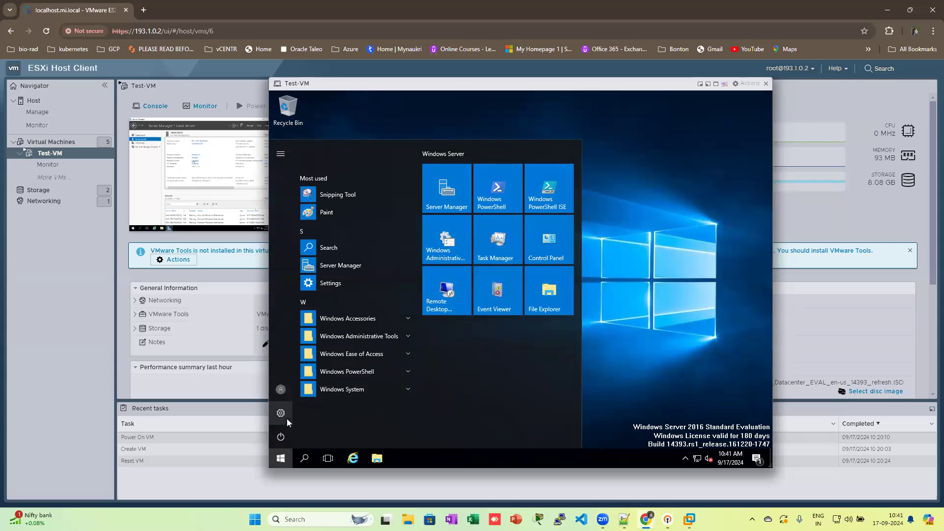
click(287, 446)
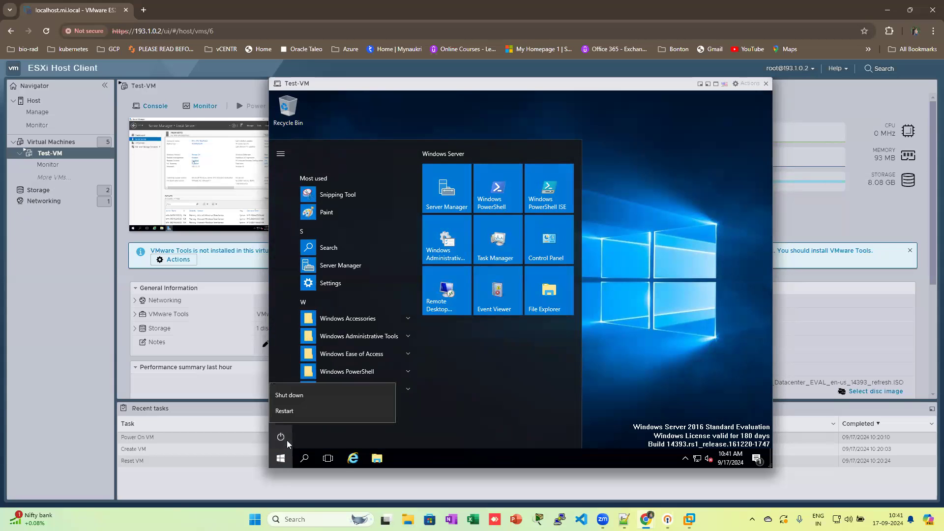
click(311, 411)
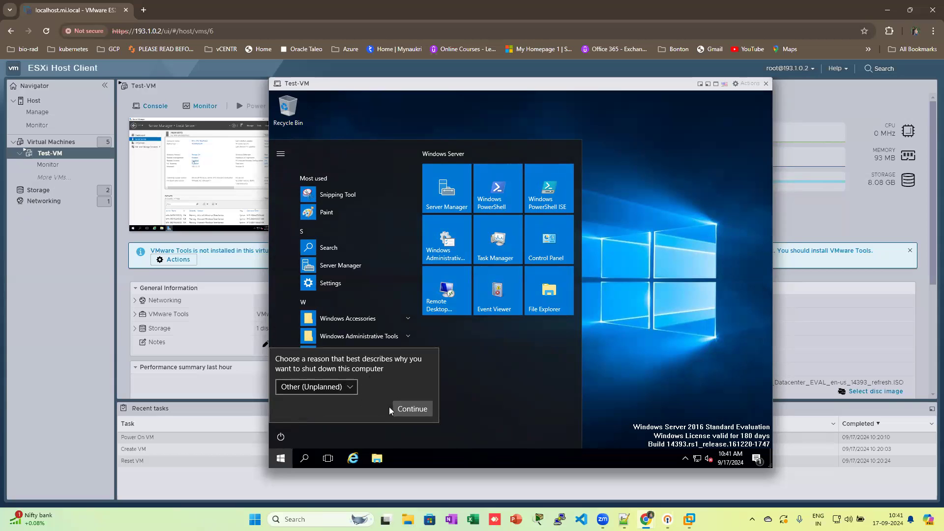
click(403, 409)
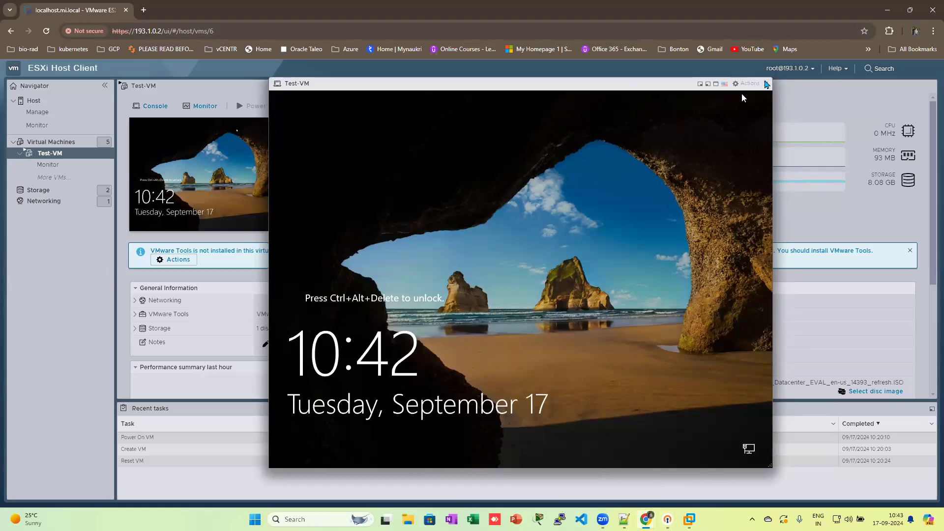
Step: Close the Test-VM console and launch Remote Desktop Connection by searching mstsc
click(765, 84)
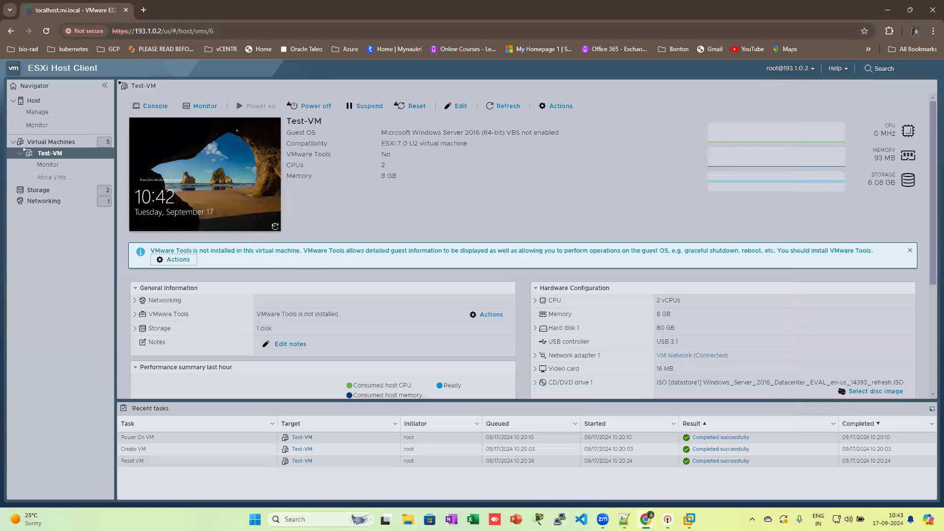
click(305, 517)
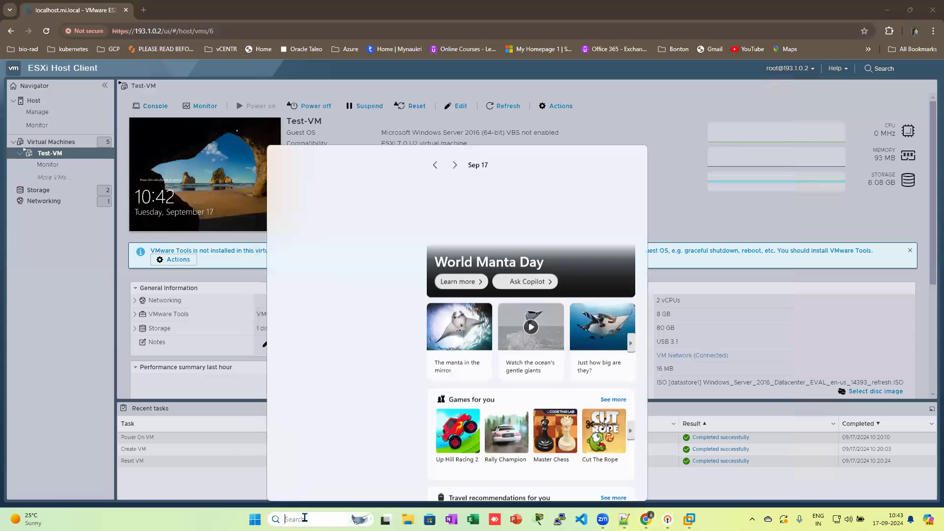
text(mstsc)
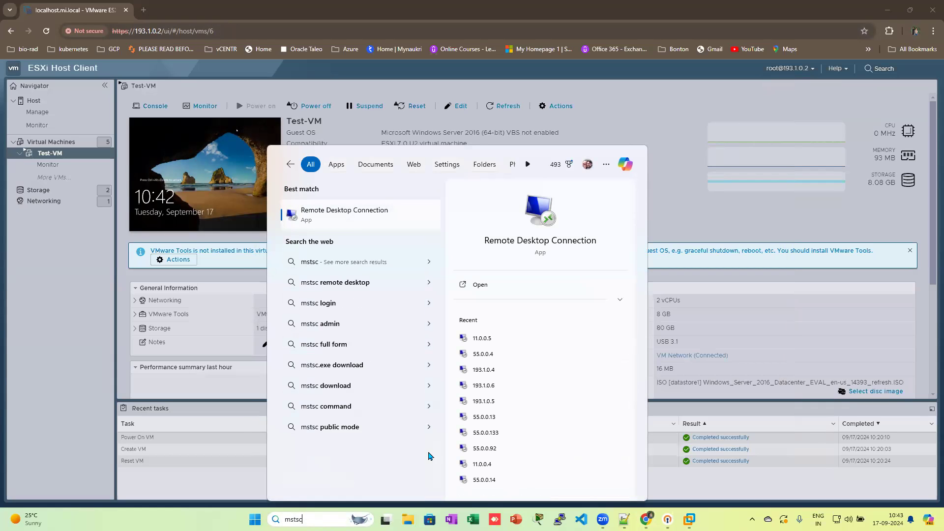
click(480, 285)
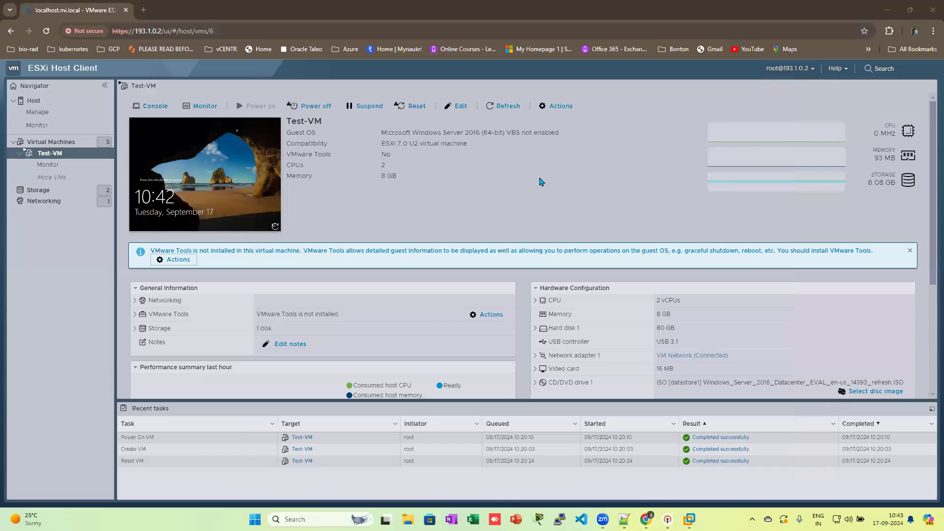
Step: Connect to 193.1.0.12 and choose to sign in with a different account
text(193.1.0.12)
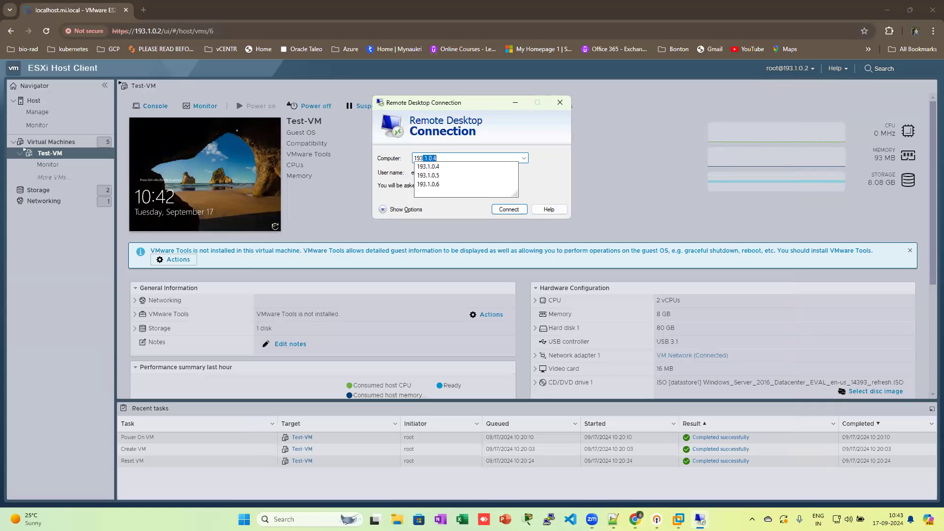
key(Return)
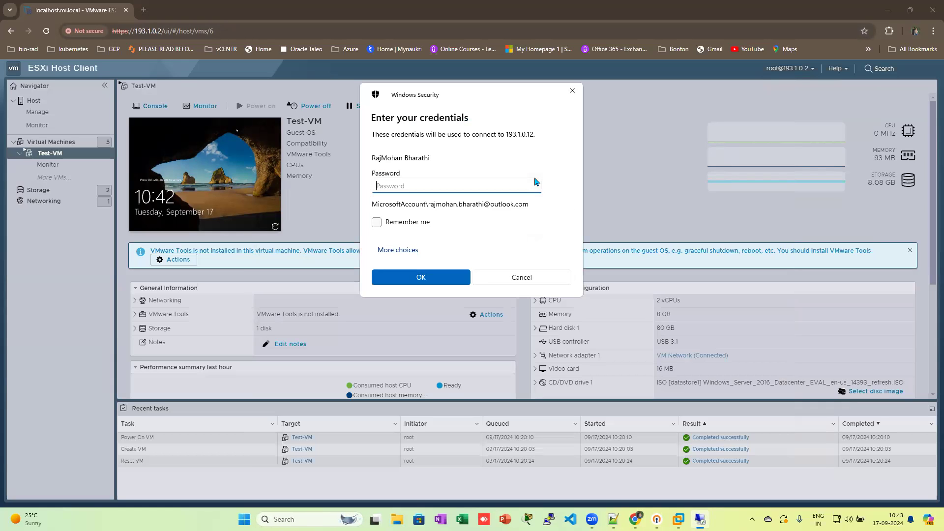
click(413, 251)
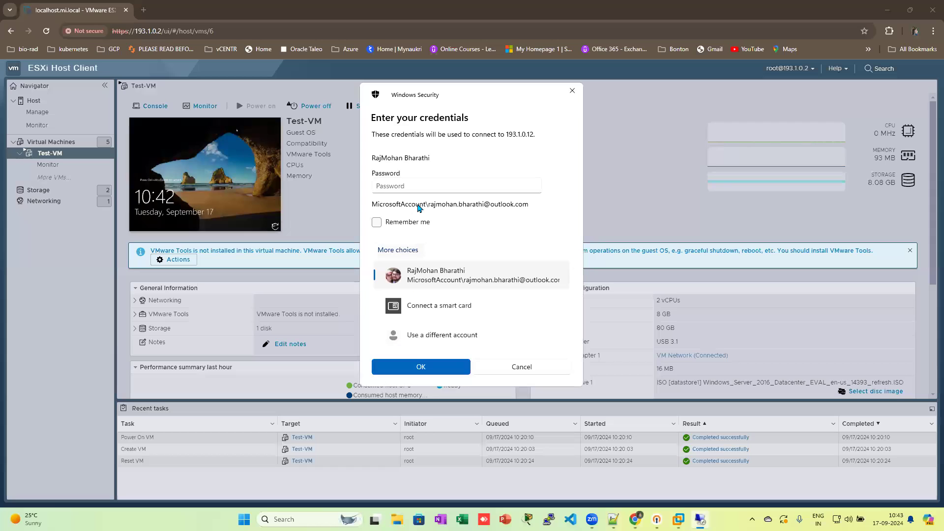
click(419, 335)
Step: Sign in as local\administrator, accept the certificate warning, and re-enter the account password
text(local\administrator)
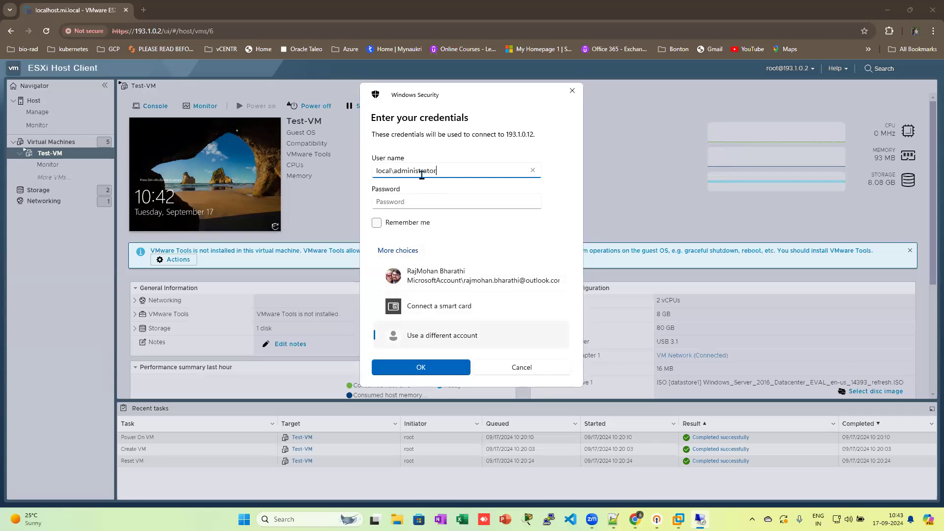
key(Tab)
text(a)
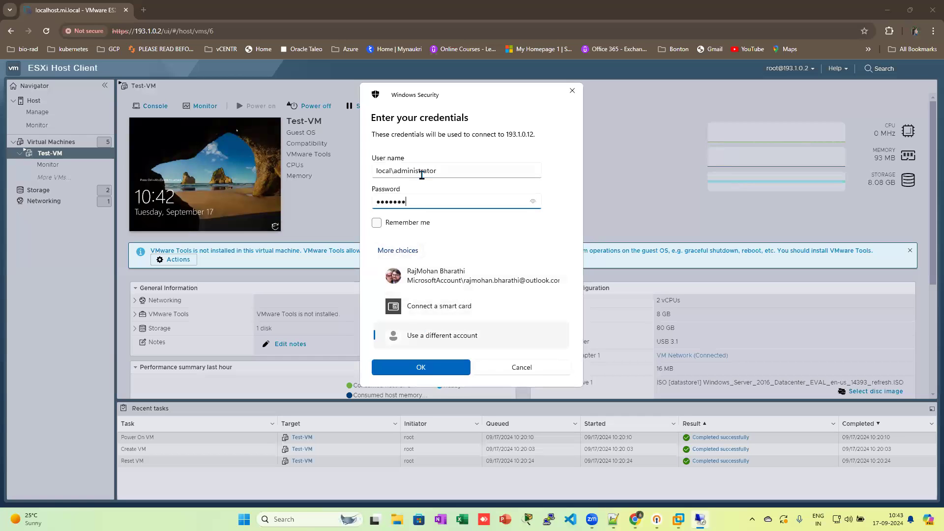
key(Return)
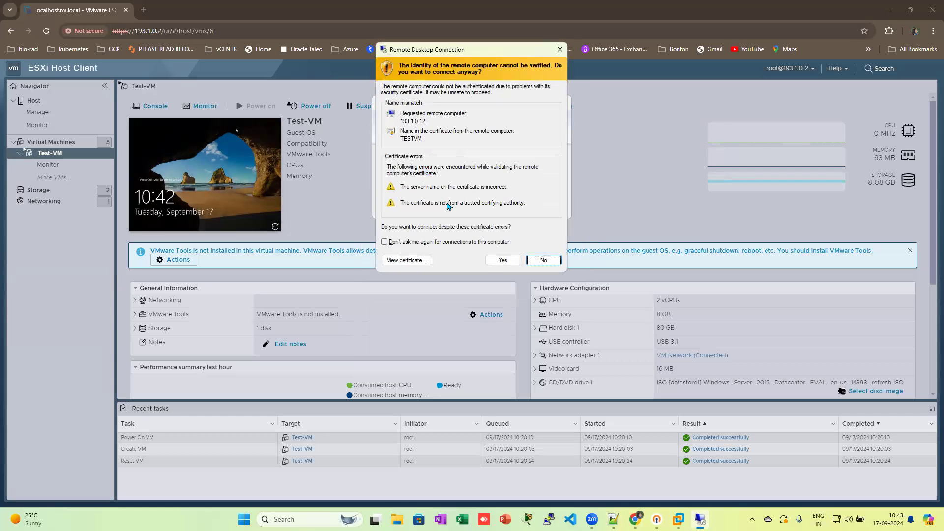
click(495, 261)
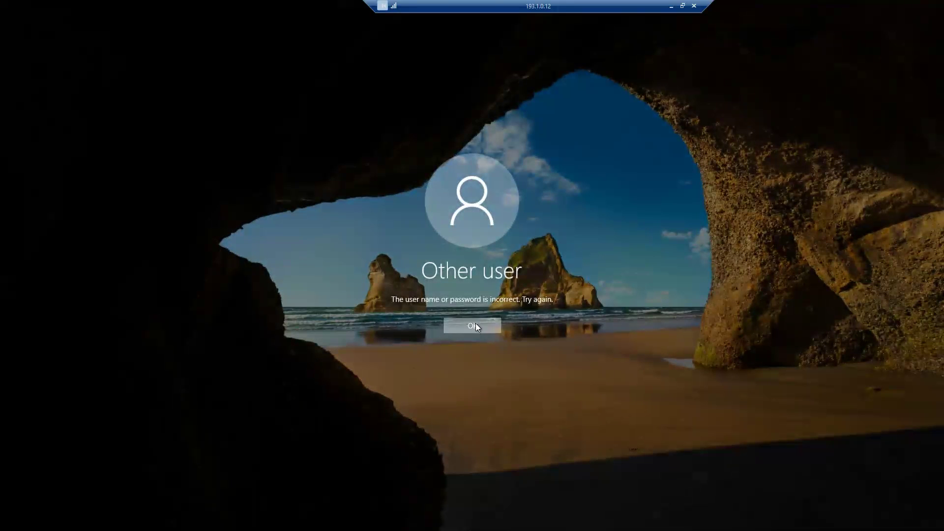
click(476, 324)
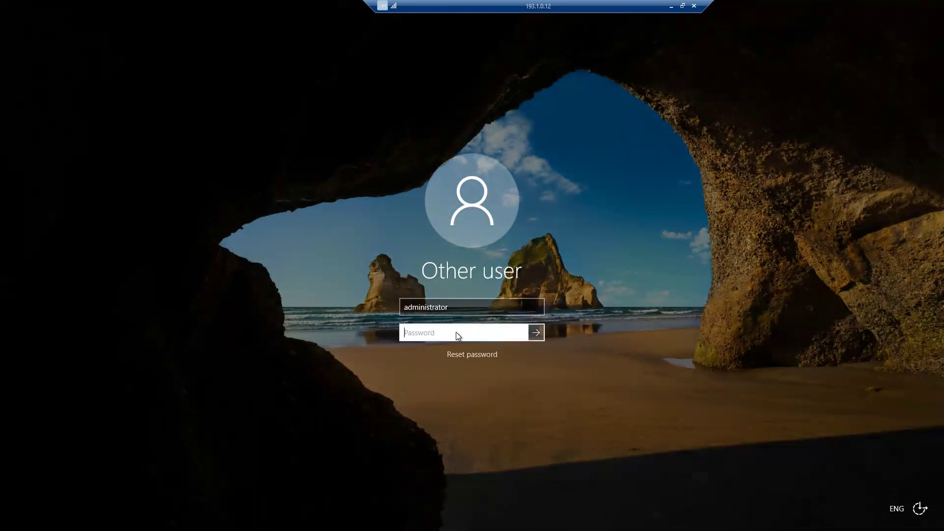
text(•••••••••)
key(Return)
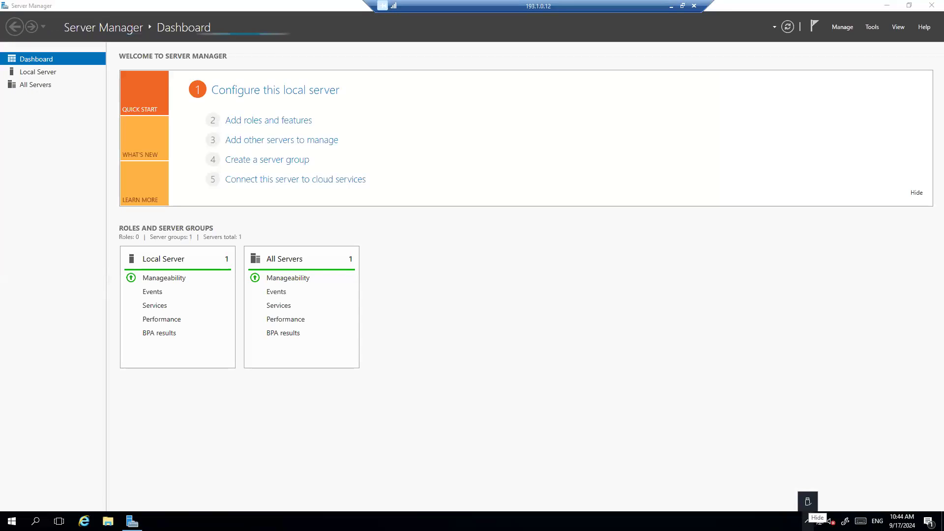
Step: Review the stopped services flagged under Local Server and All Servers, then close Server Manager
click(807, 520)
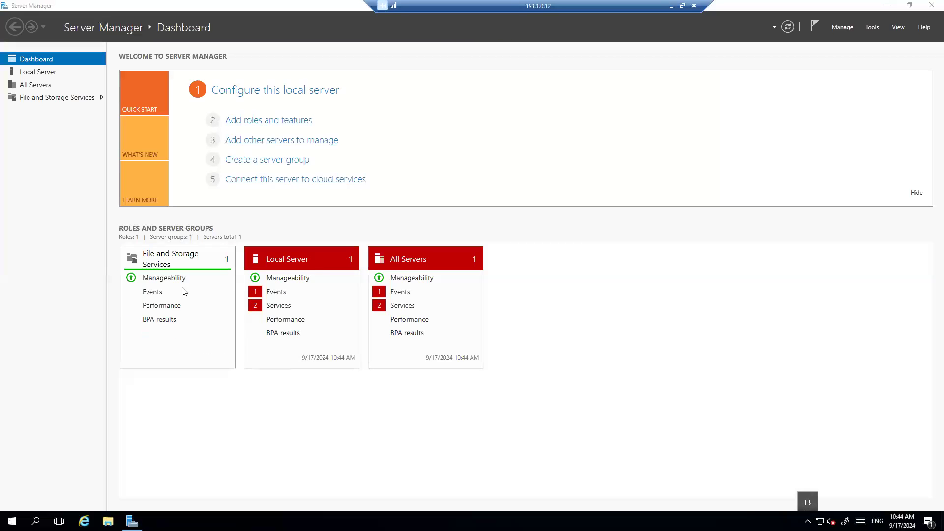
click(274, 310)
click(274, 310)
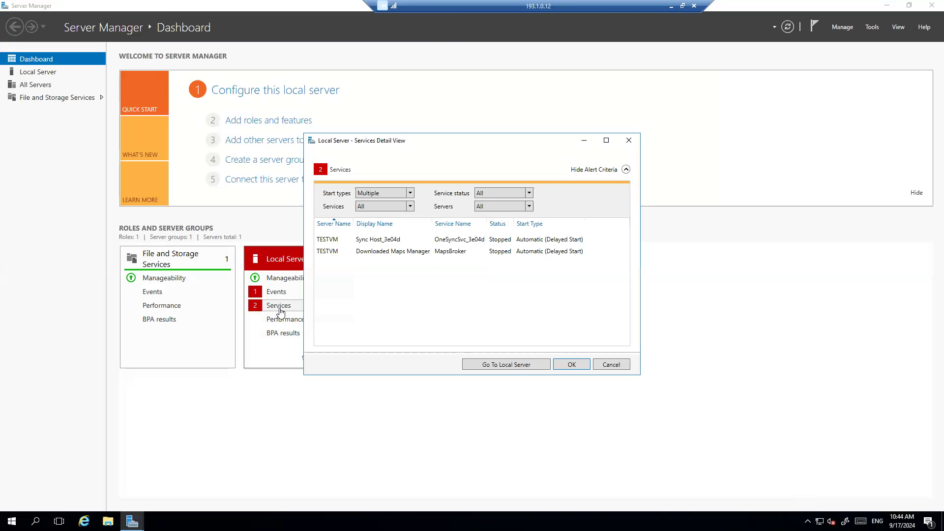
click(628, 142)
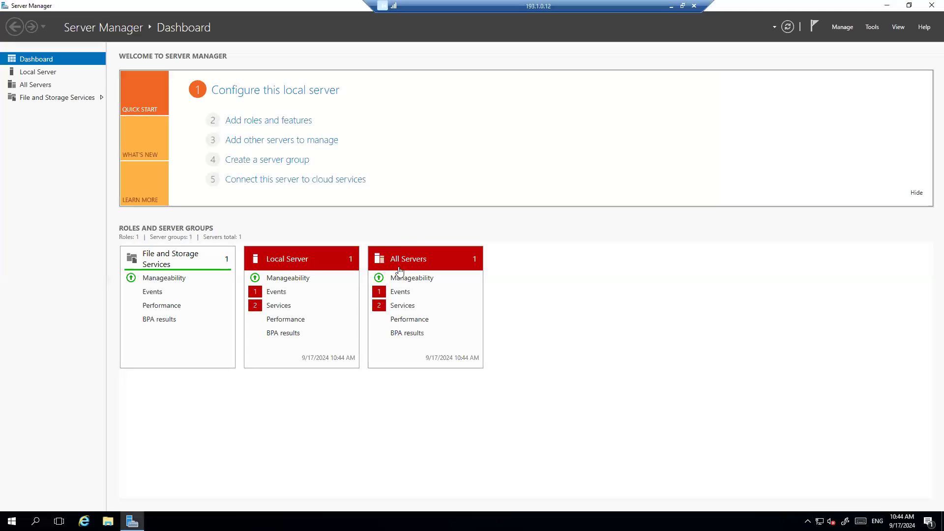
click(405, 309)
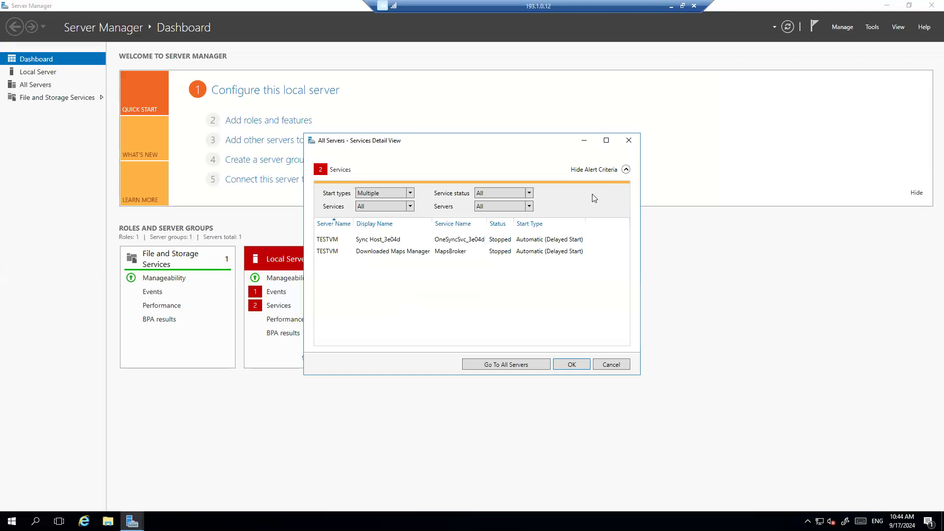
click(628, 141)
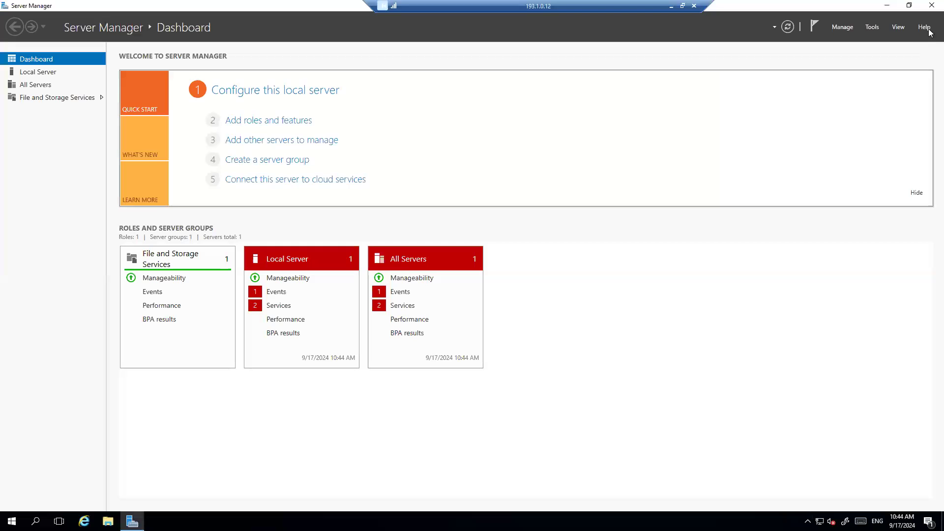
click(929, 5)
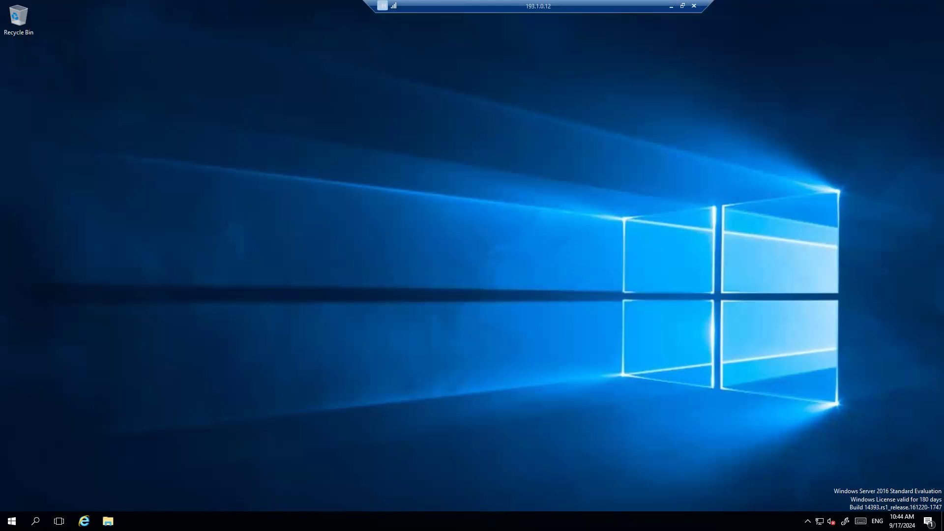
click(808, 521)
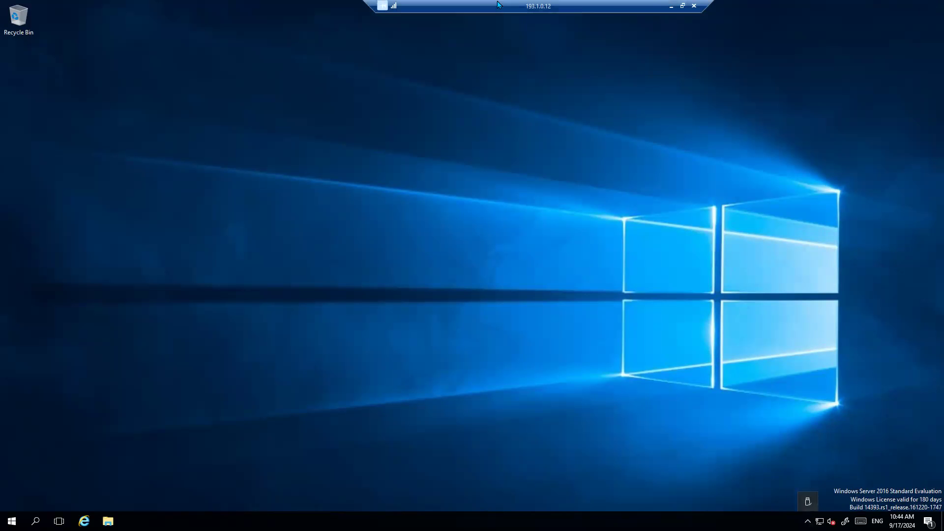
Step: Mount the VMware Tools installer on Test-VM via Guest OS > Install VMware Tools, then return to the RDP session
click(672, 7)
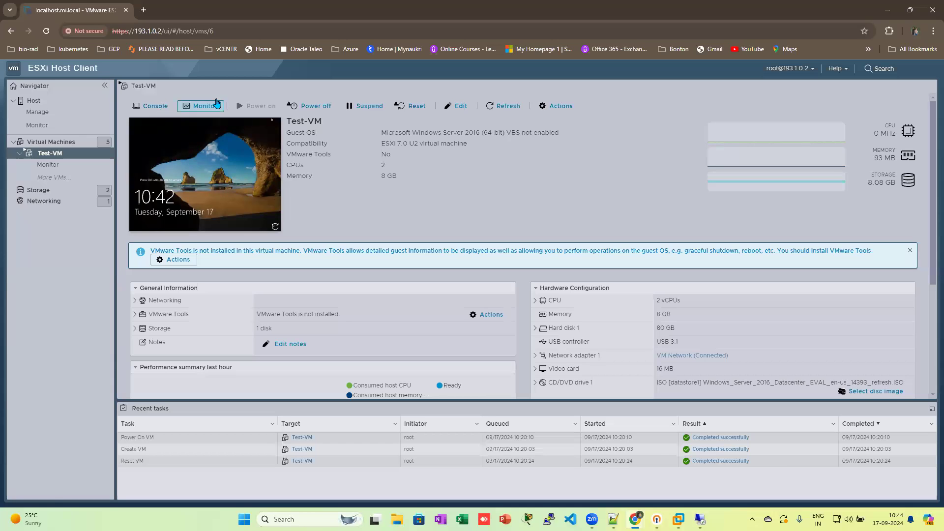
click(564, 106)
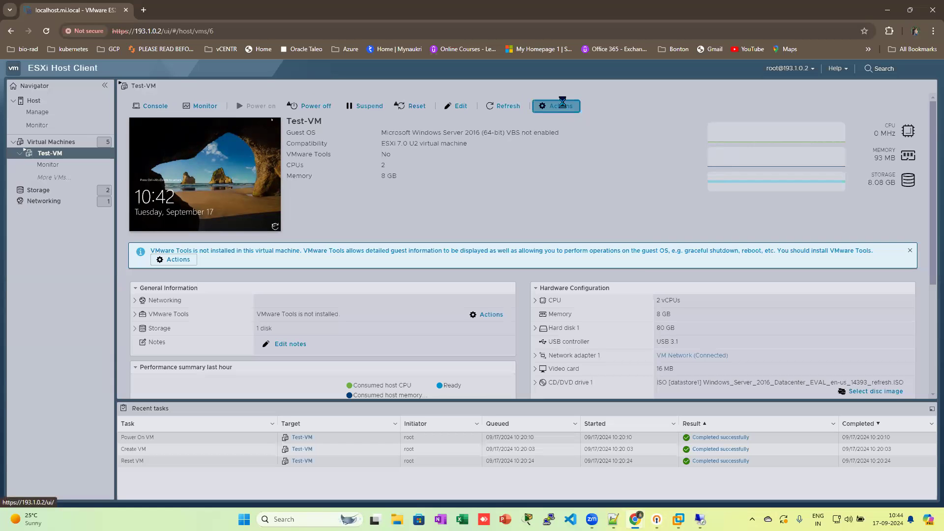
mouse_move(571, 151)
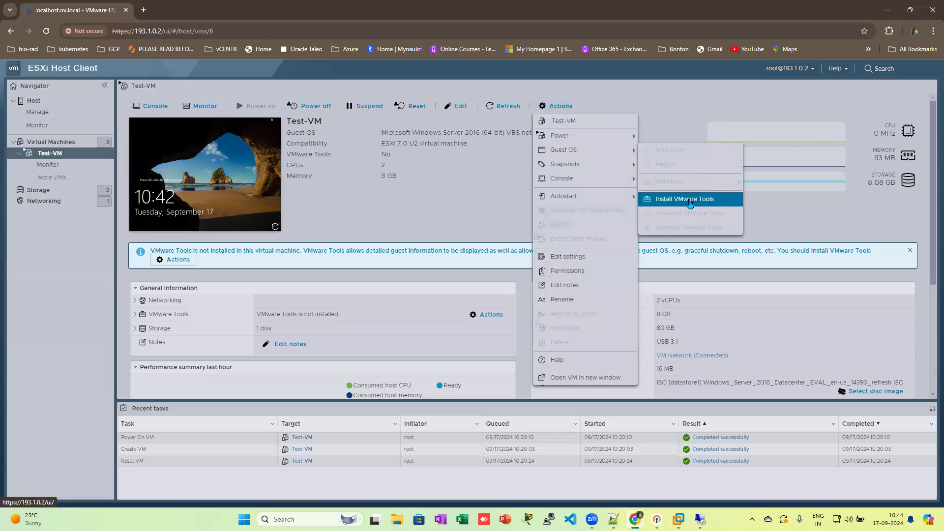
click(667, 203)
click(700, 520)
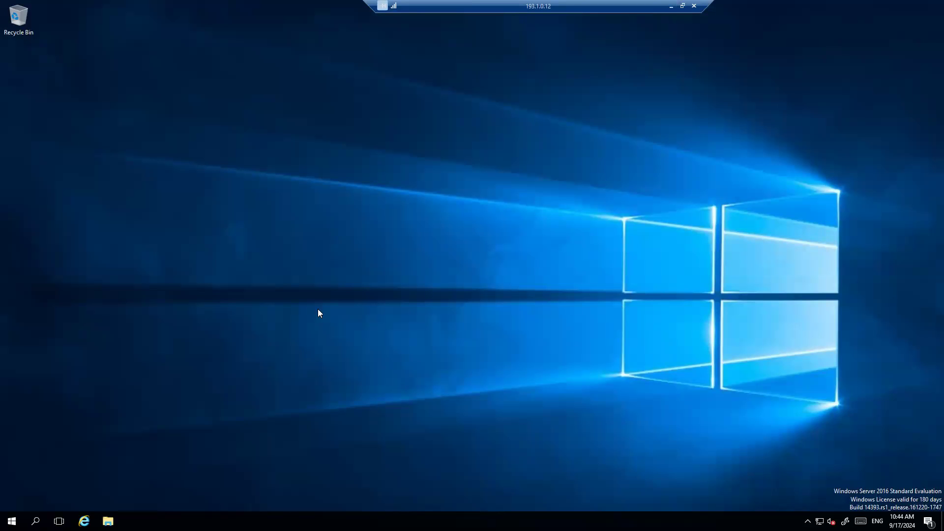
Step: Run setup from the VMware Tools DVD Drive (D:) under This PC in File Explorer
click(108, 520)
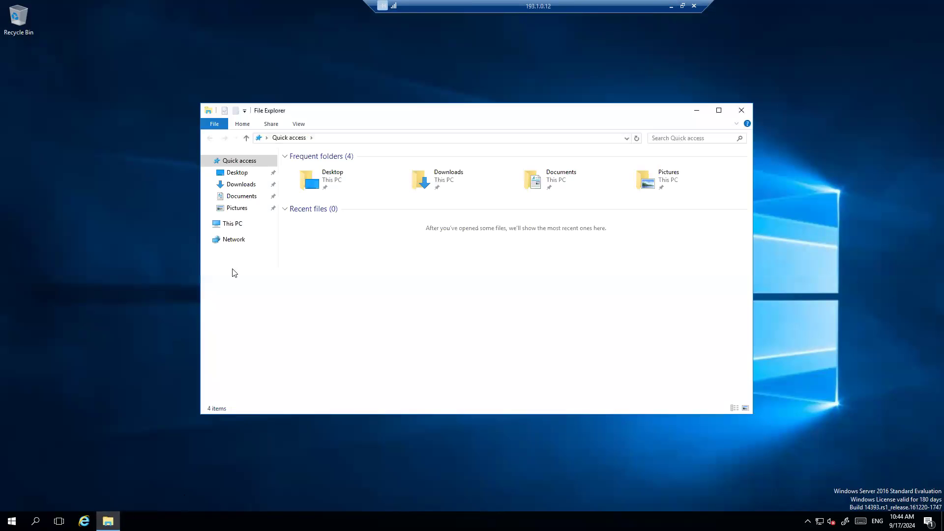
click(232, 224)
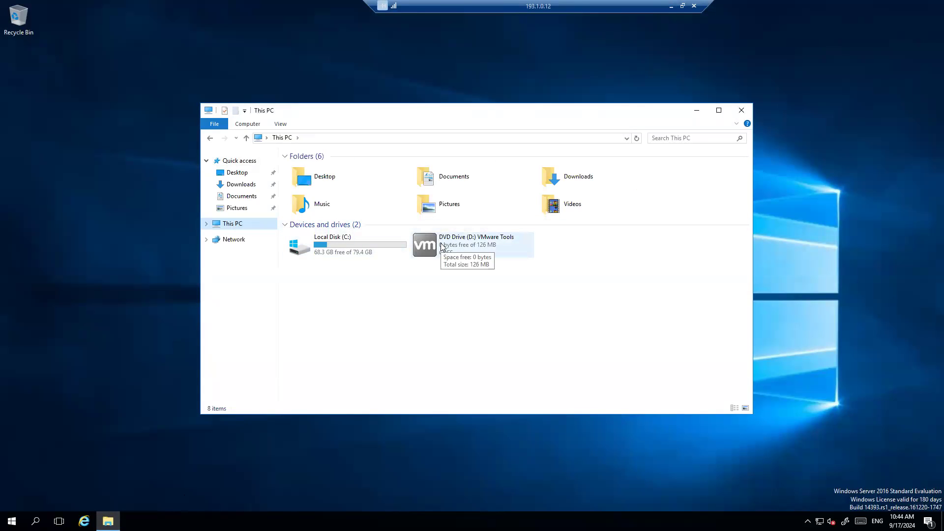
right_click(441, 245)
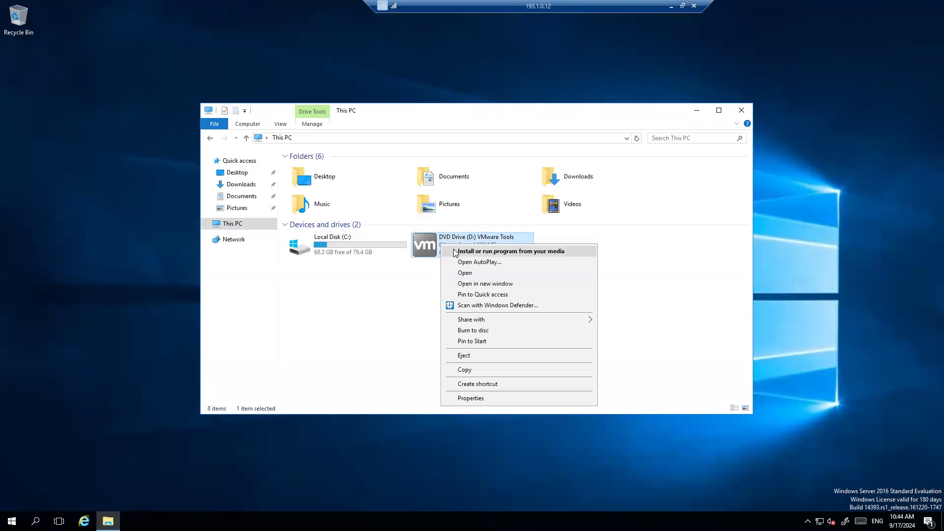
click(456, 252)
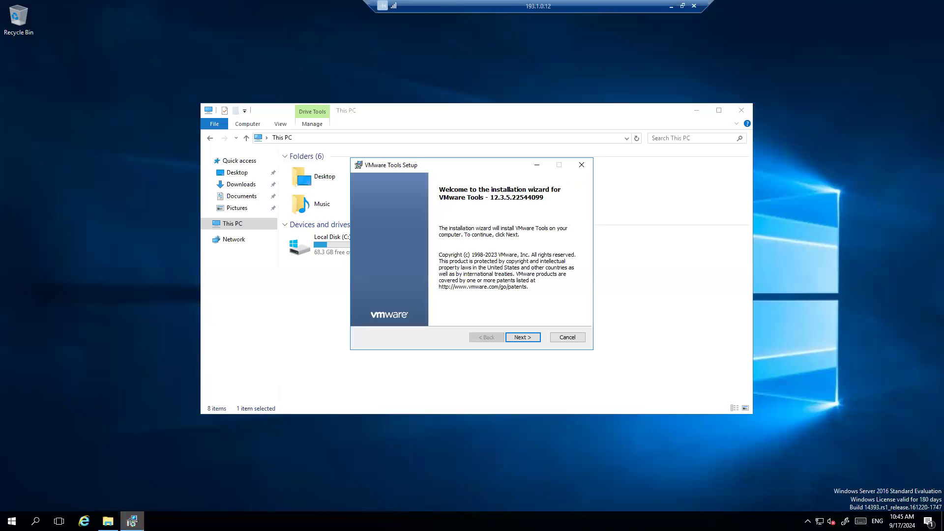
Step: Install VMware Tools with the Complete setup type, agree to restart, and close the RDP session
click(522, 338)
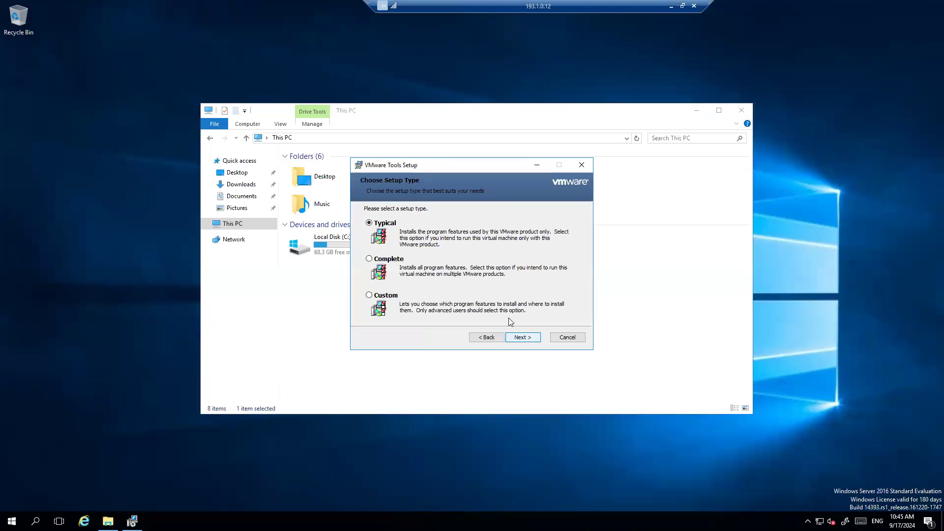
click(376, 260)
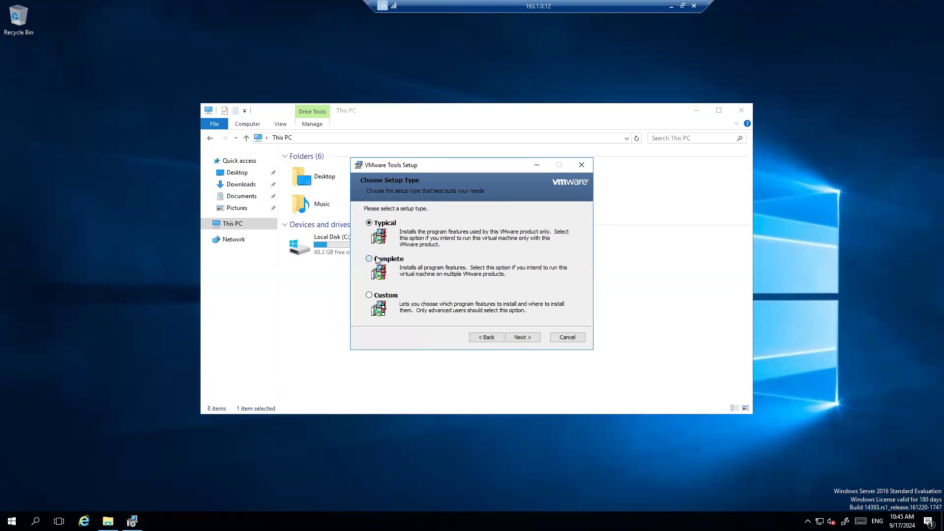
click(536, 339)
click(536, 339)
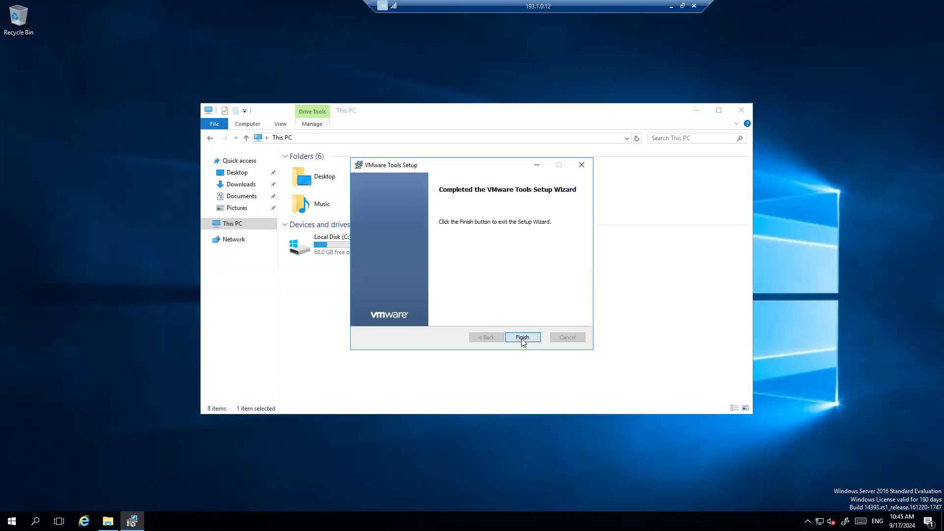
click(522, 337)
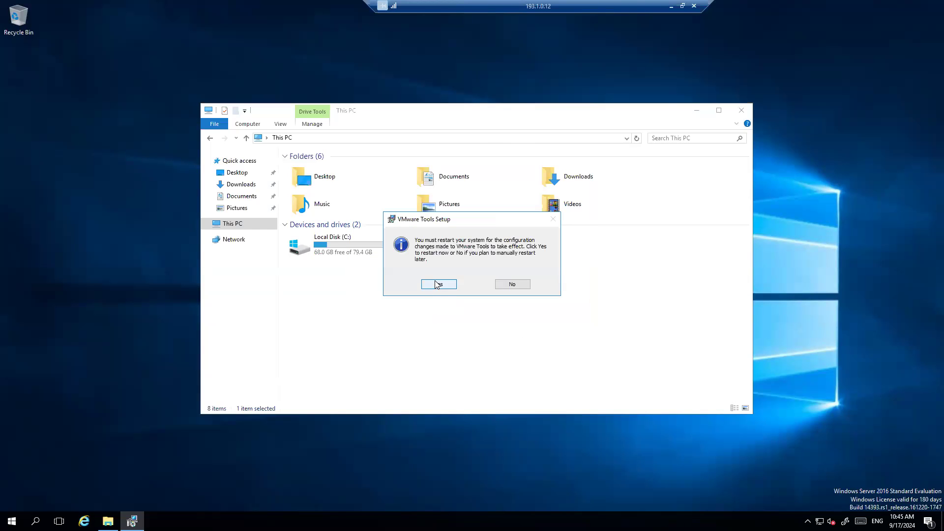
click(438, 284)
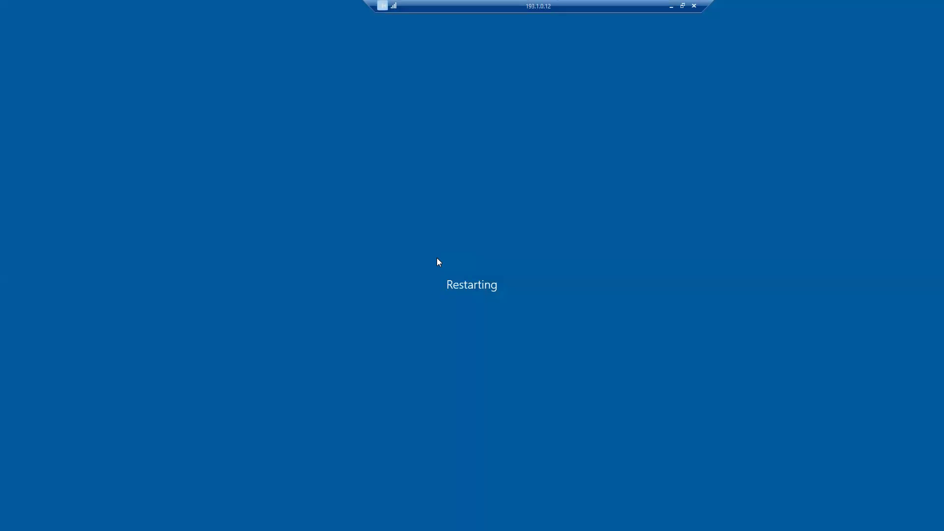
click(694, 7)
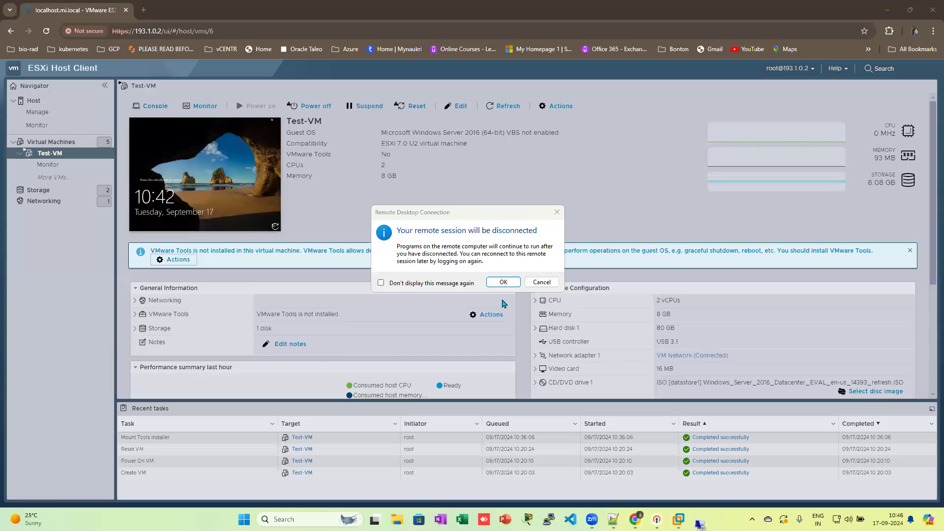
Step: Confirm the disconnect, then refresh and view Test-VM's console showing the rebooted lock screen
click(504, 282)
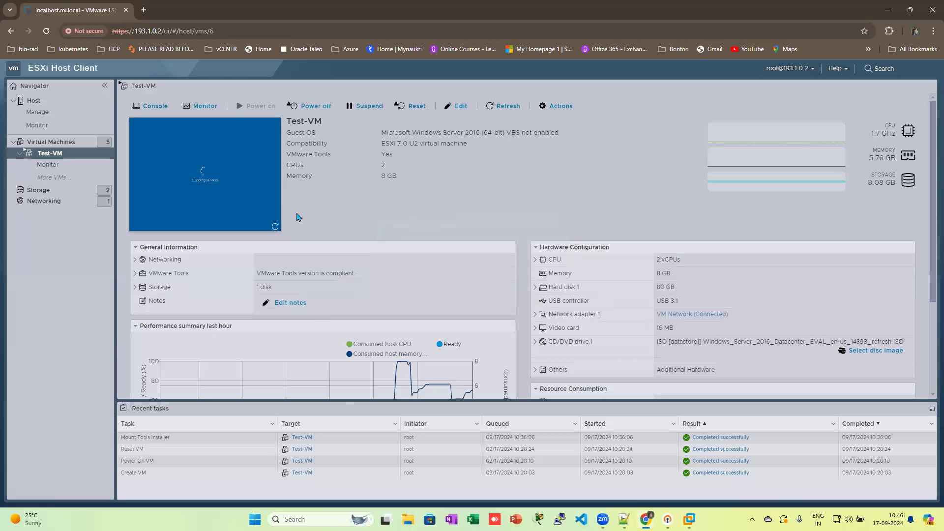
click(276, 227)
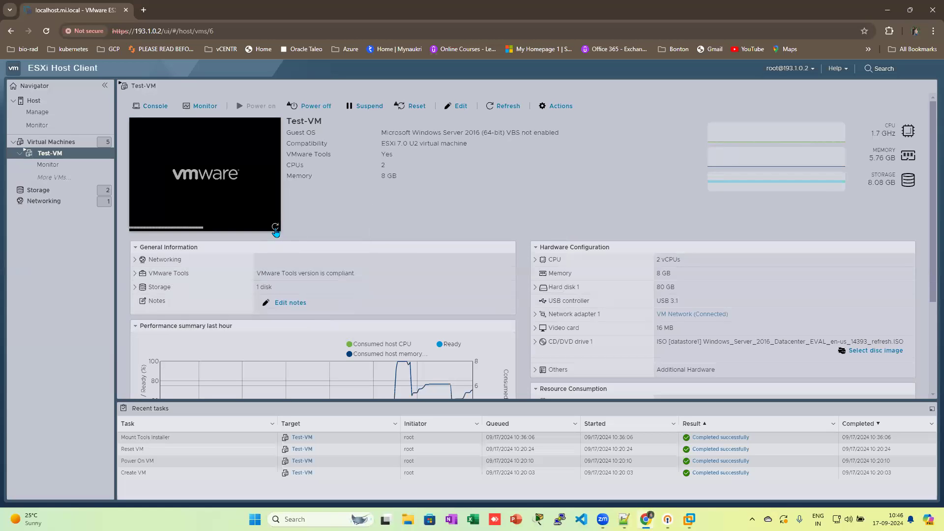
click(276, 228)
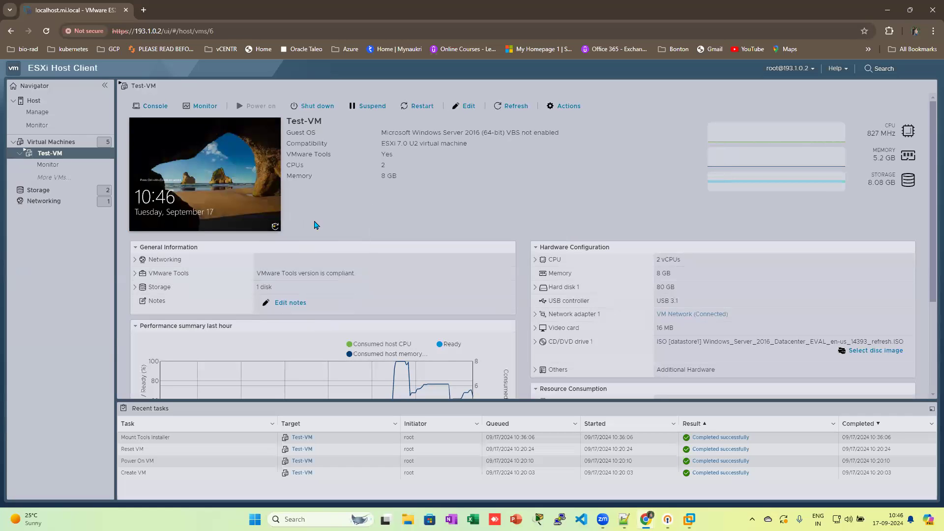
click(243, 187)
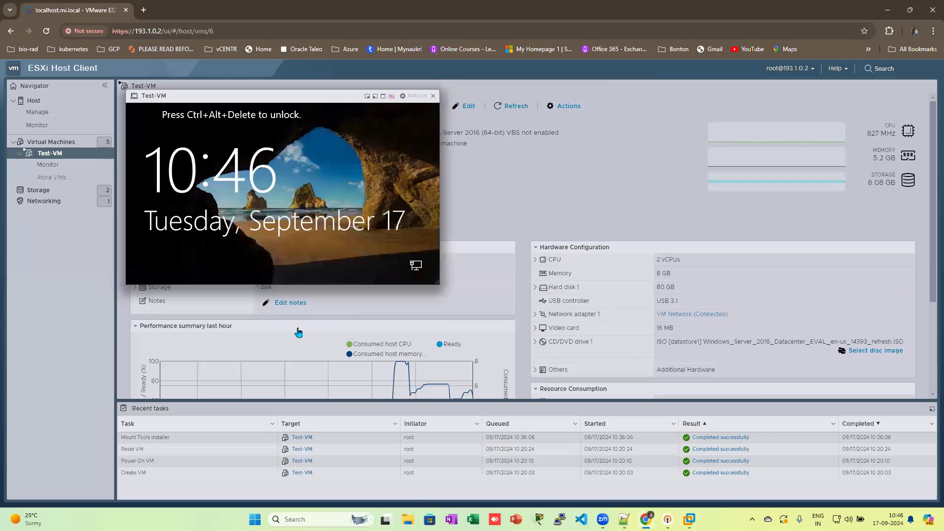
click(434, 96)
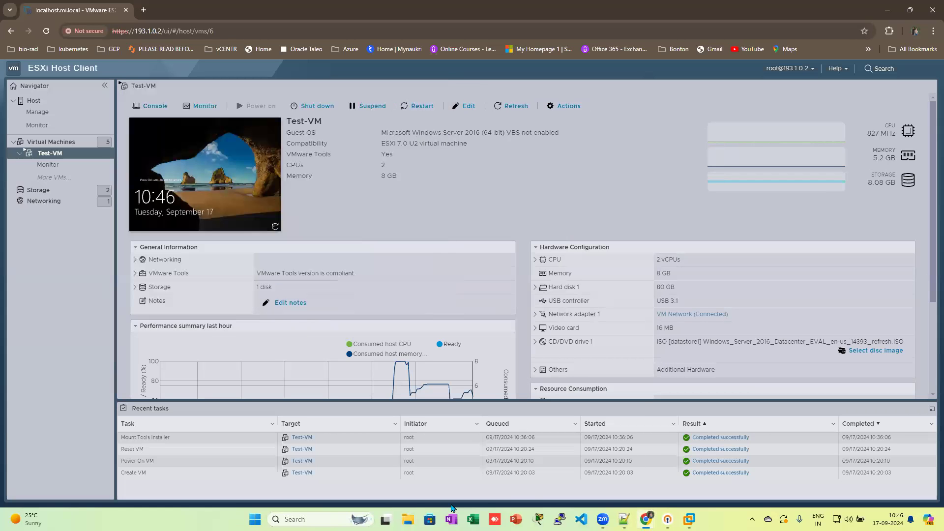
Step: Reconnect via mstsc to 193.1.0.12 with the administrator password and accept the certificate
click(331, 517)
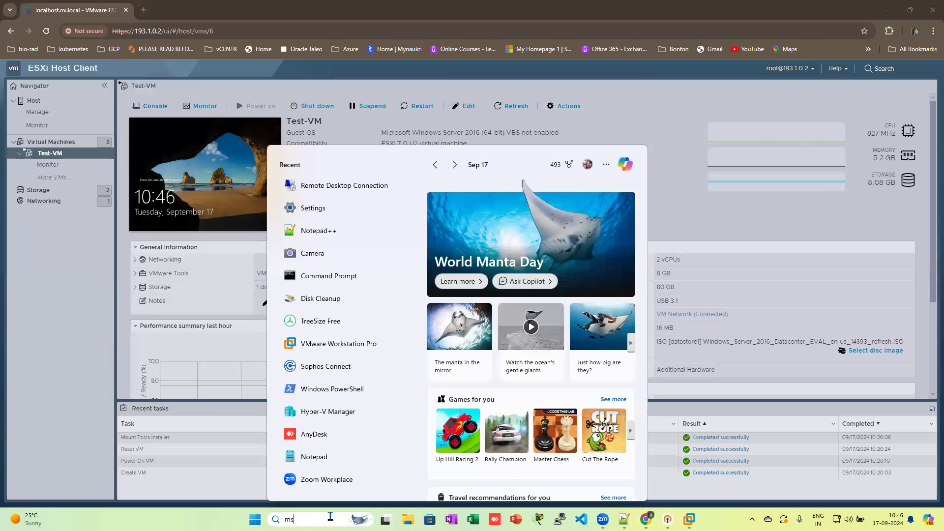
text(mstsc)
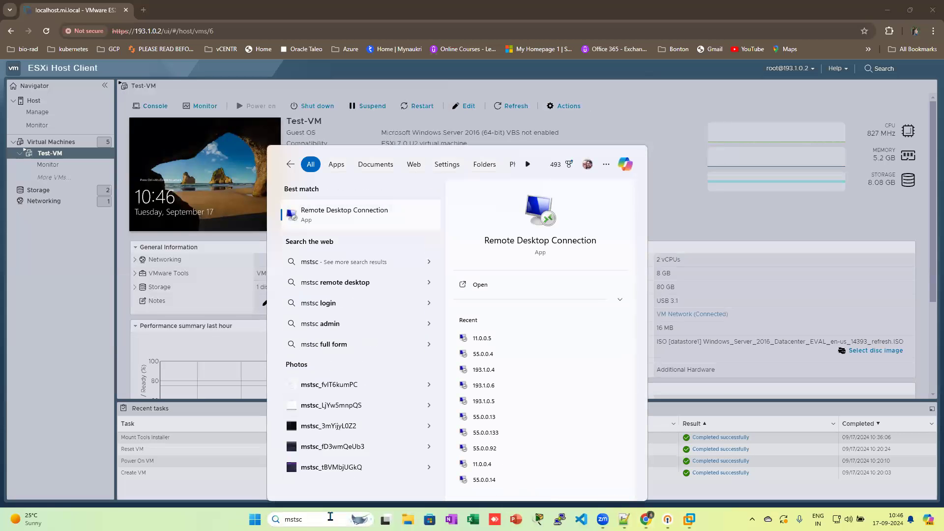
key(Return)
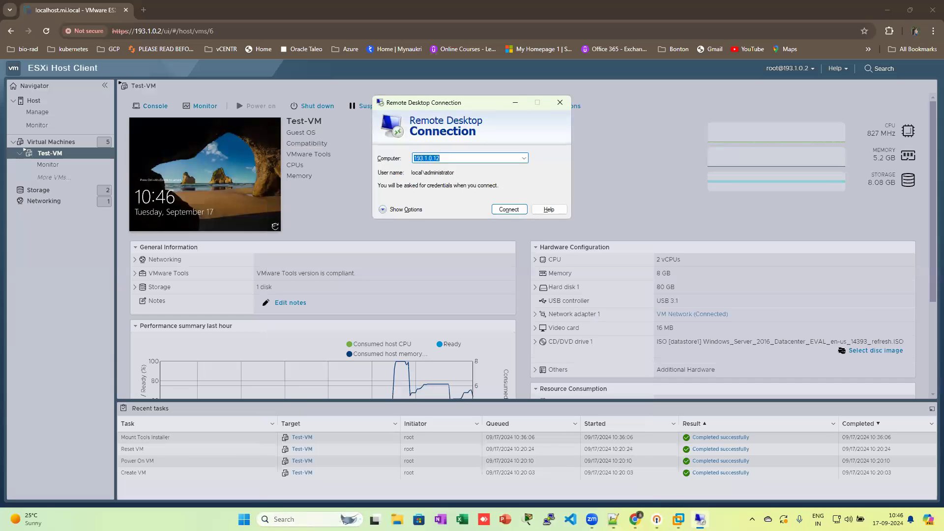
click(505, 210)
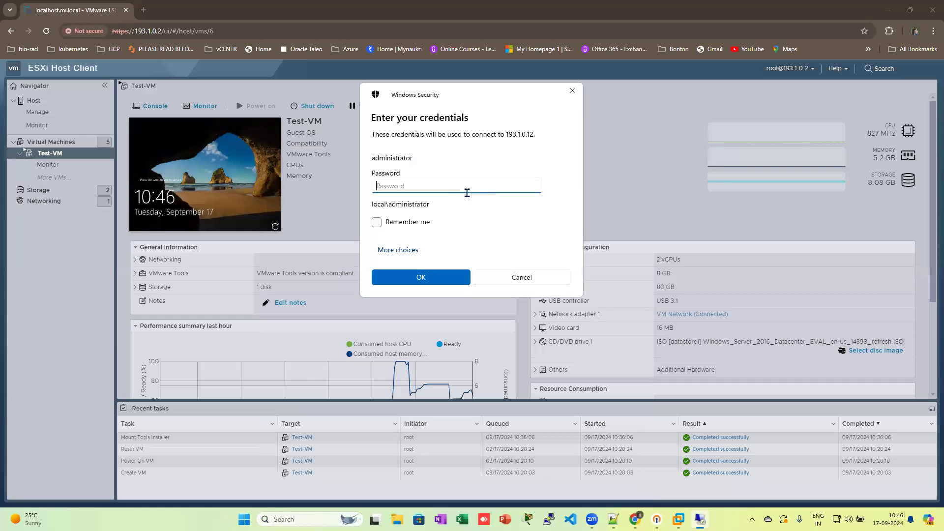
text(P)
key(Return)
click(503, 262)
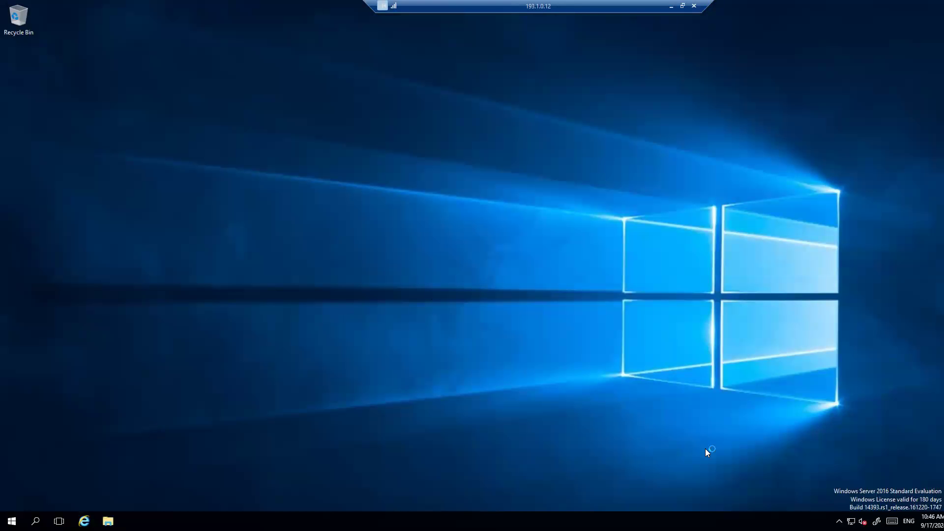
click(808, 521)
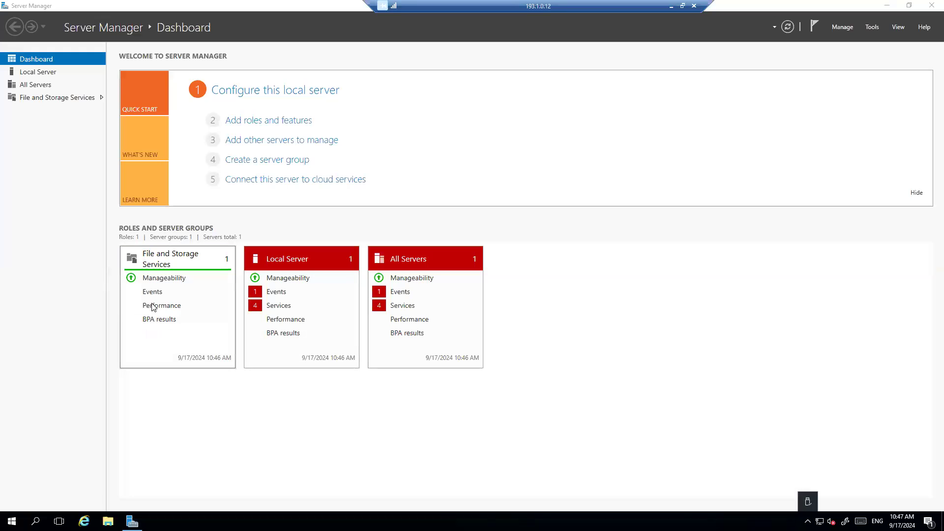
Step: Inspect the Local Server's four stopped services, then open the Local Server properties page for TESTVM
click(288, 307)
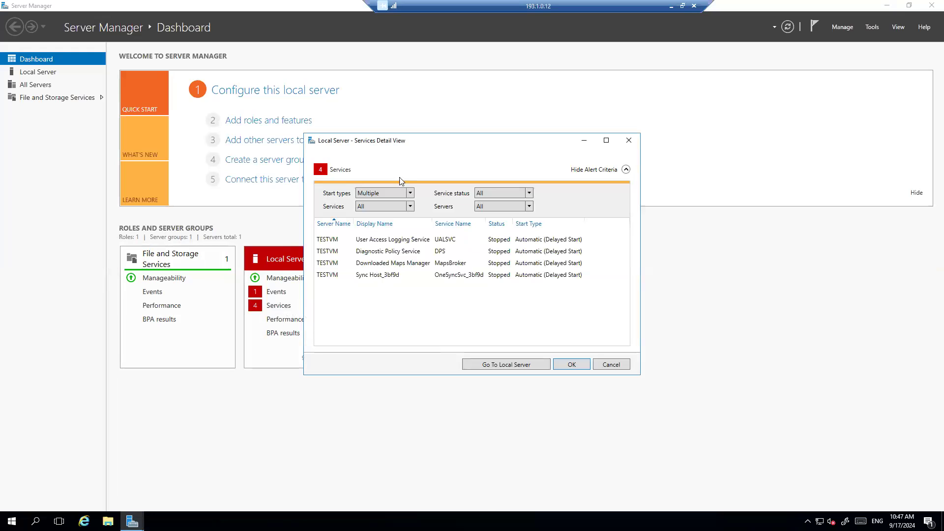
click(629, 141)
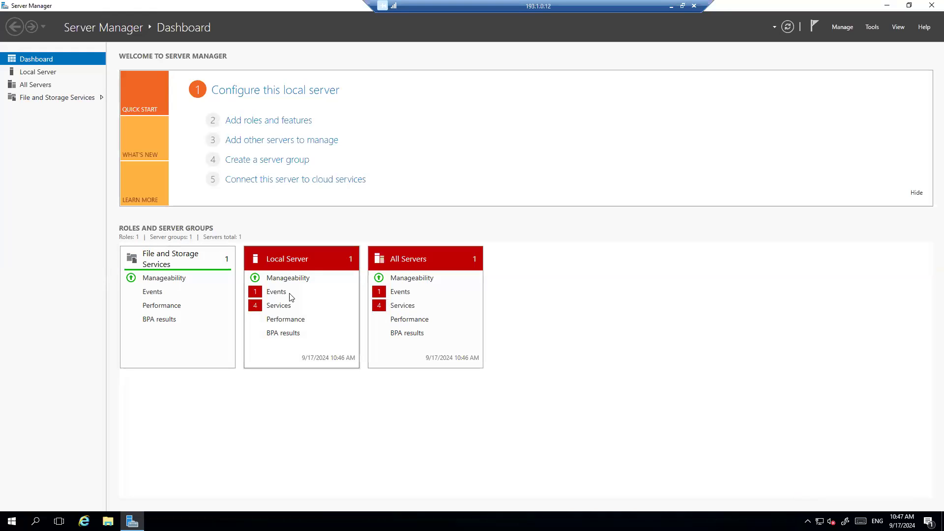
click(287, 309)
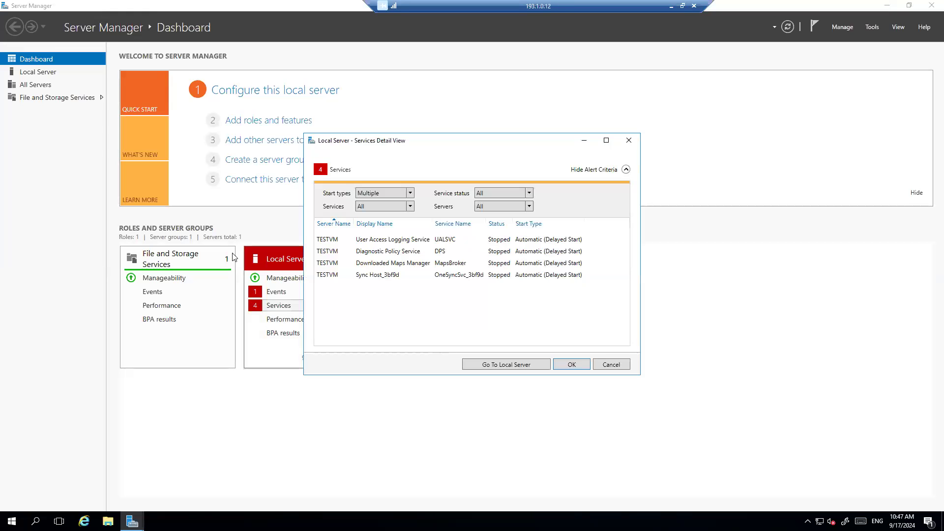
click(613, 367)
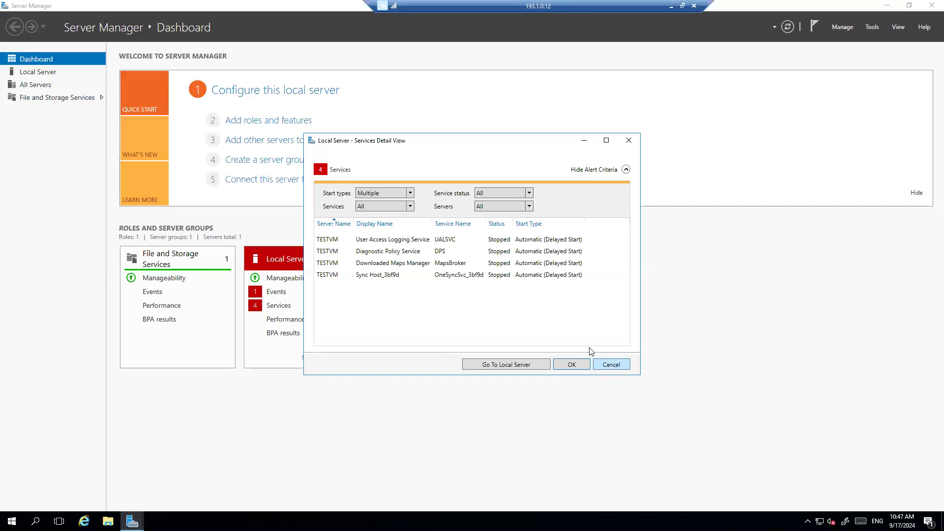
click(37, 70)
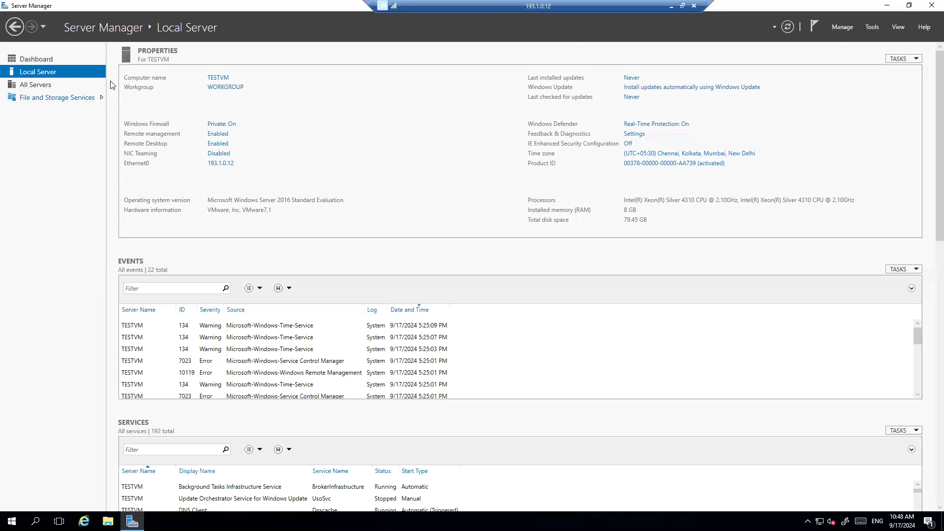
Step: Launch Add Roles and Features from the Manage menu and nudge the wizard window
click(841, 27)
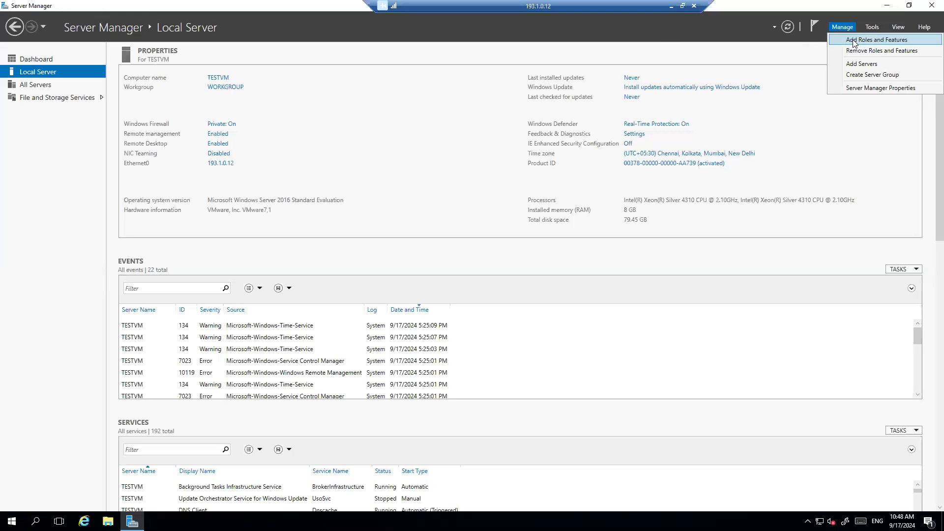
click(867, 41)
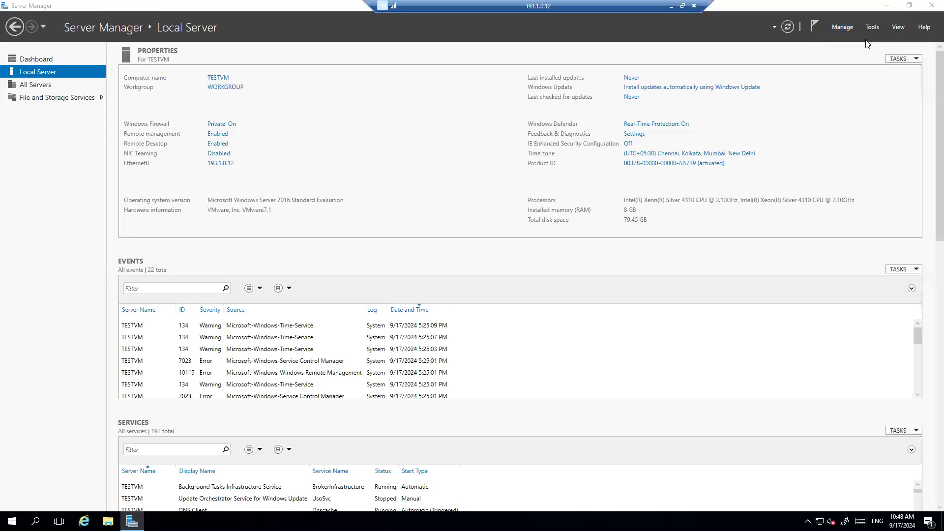
drag(357, 120, 387, 108)
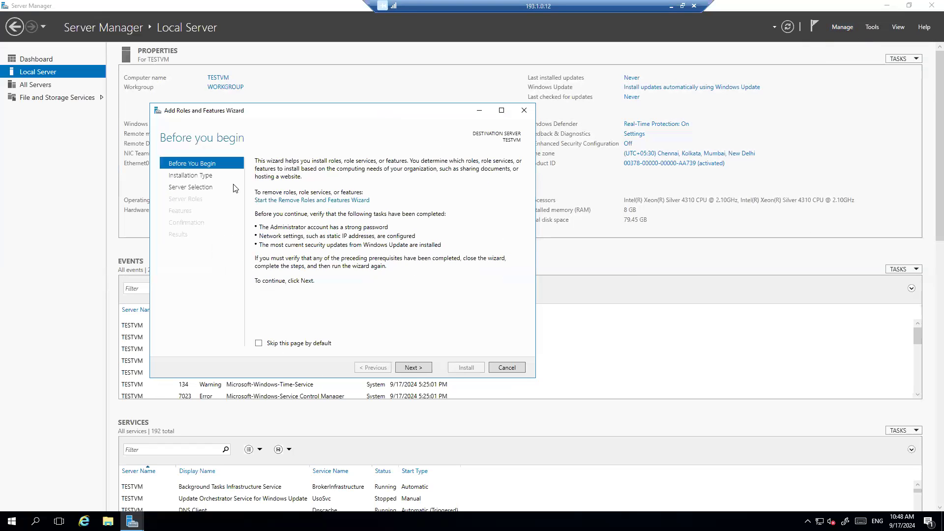
Step: Go past Before You Begin and select Remote Desktop Services installation
click(413, 368)
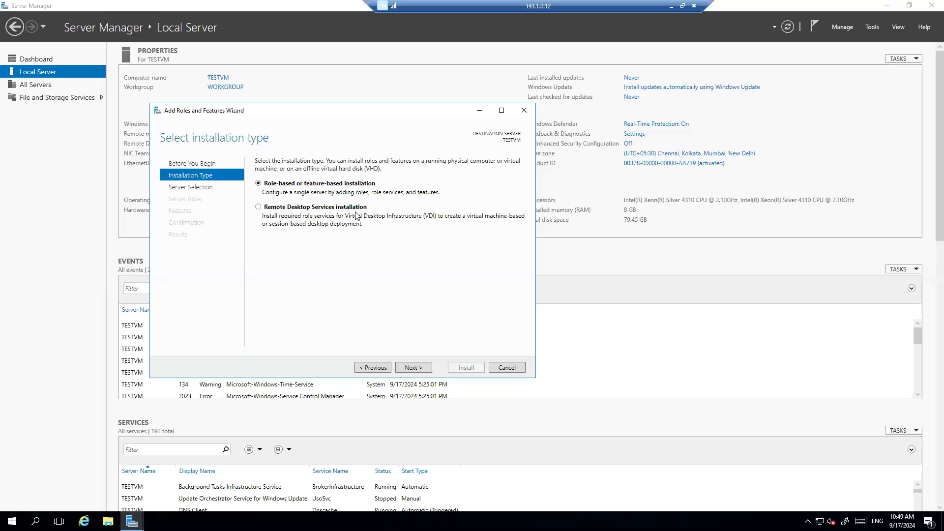
click(280, 207)
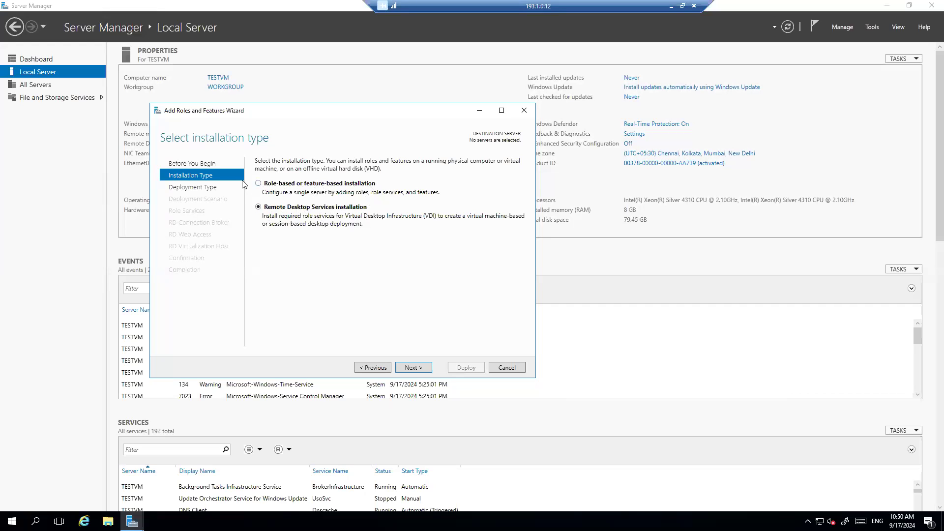
Step: Switch back to Role-based or feature-based installation and continue to server selection
click(258, 184)
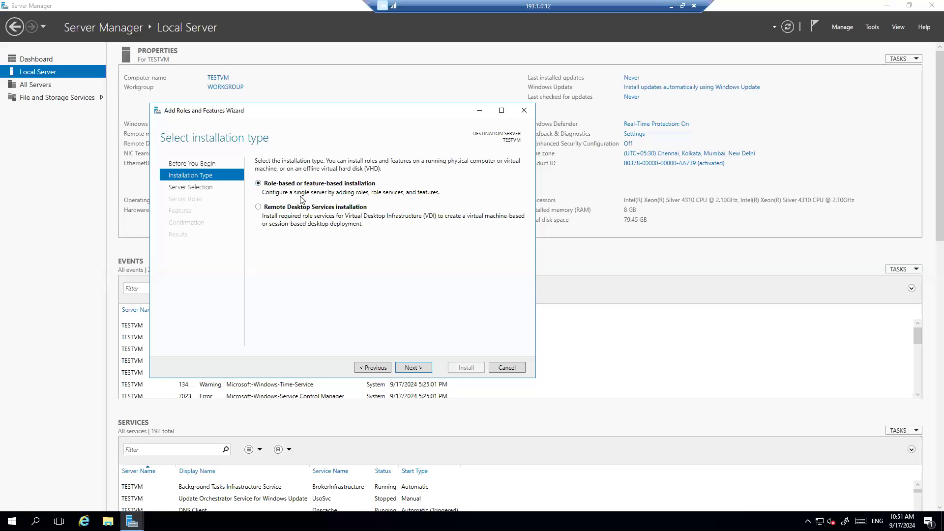
click(412, 369)
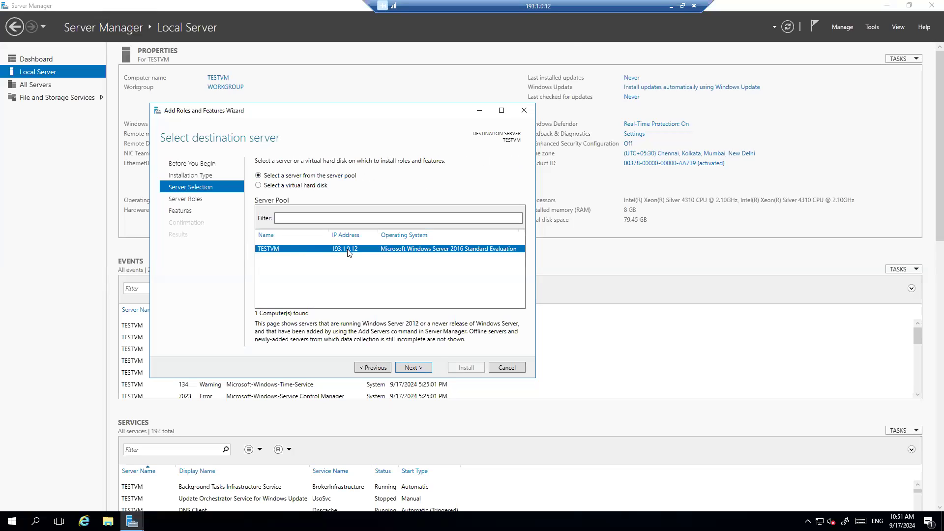
click(418, 368)
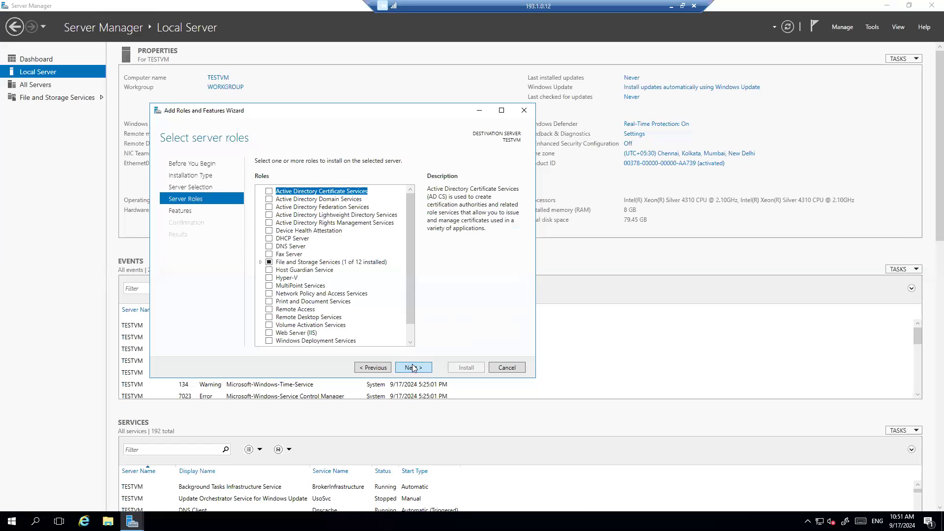
scroll(376, 264, down, 1)
scroll(375, 265, up, 1)
click(285, 239)
click(269, 239)
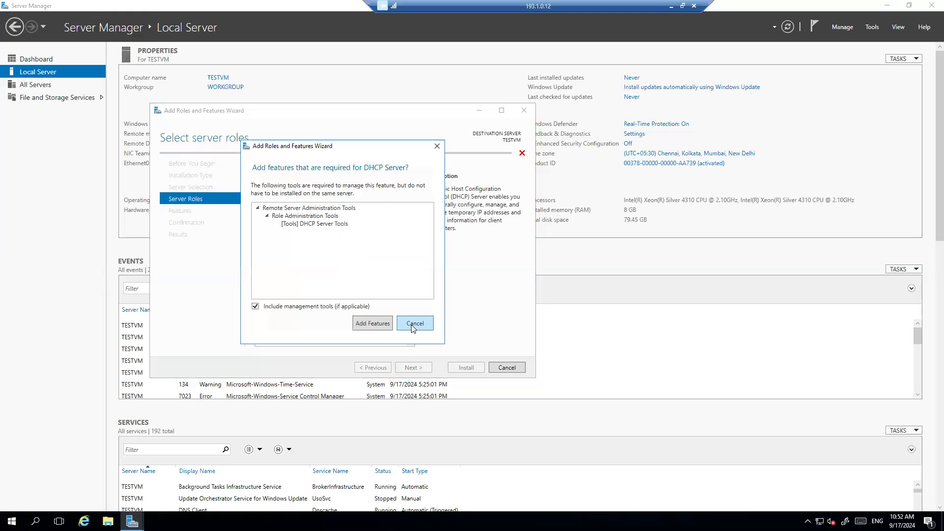
click(412, 324)
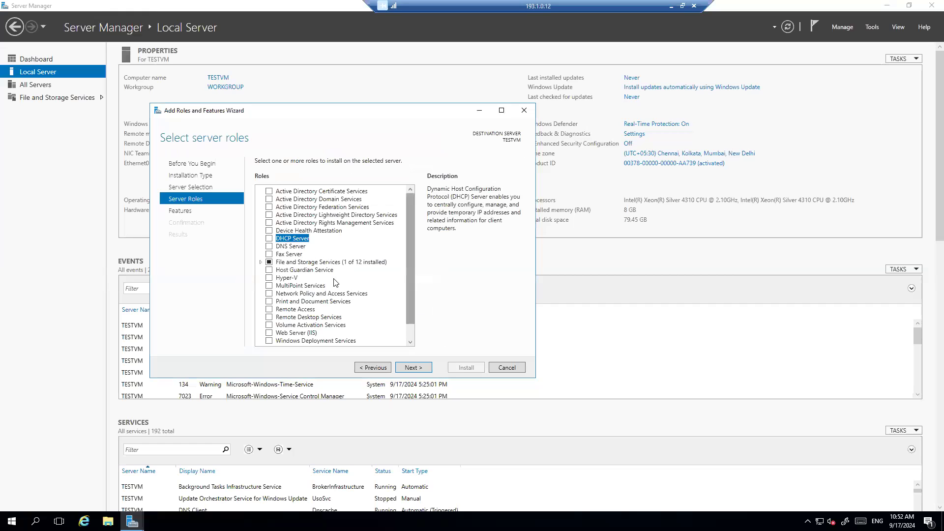
click(270, 239)
click(377, 324)
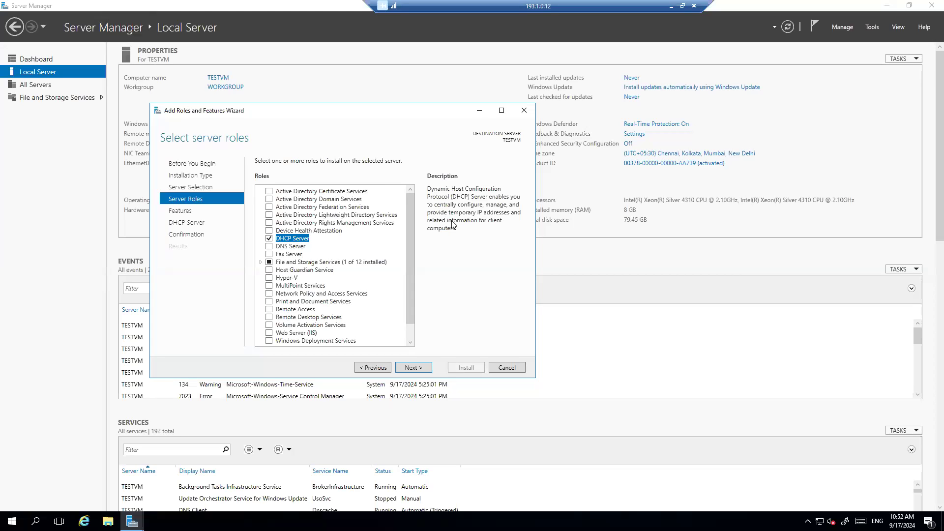
click(269, 239)
Step: Tick the DNS Server role and accept adding its required management tools
click(267, 247)
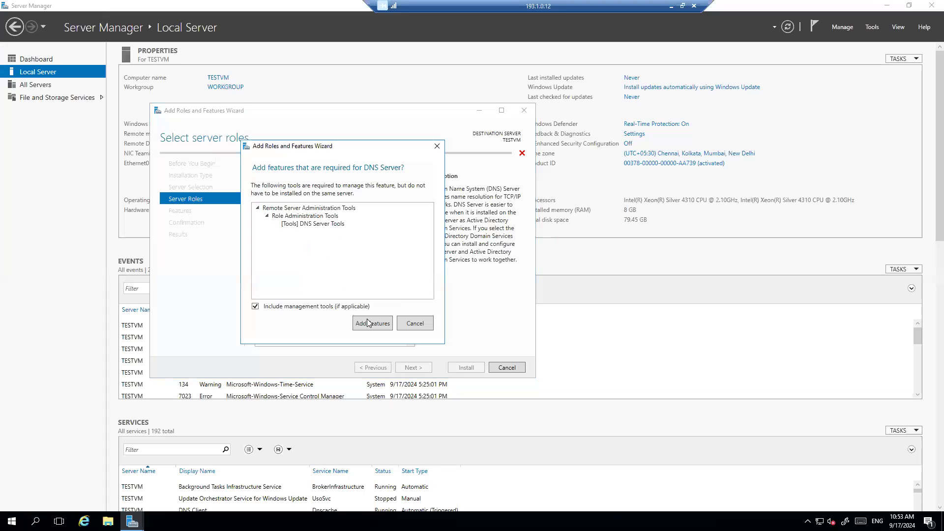
click(374, 325)
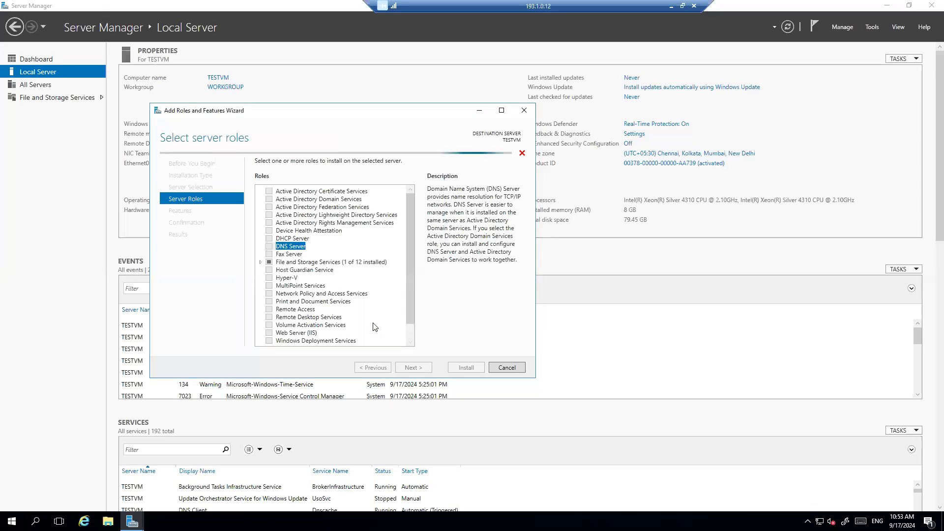
Step: Untick DNS Server and expand File and Storage Services and File and iSCSI Services
click(270, 246)
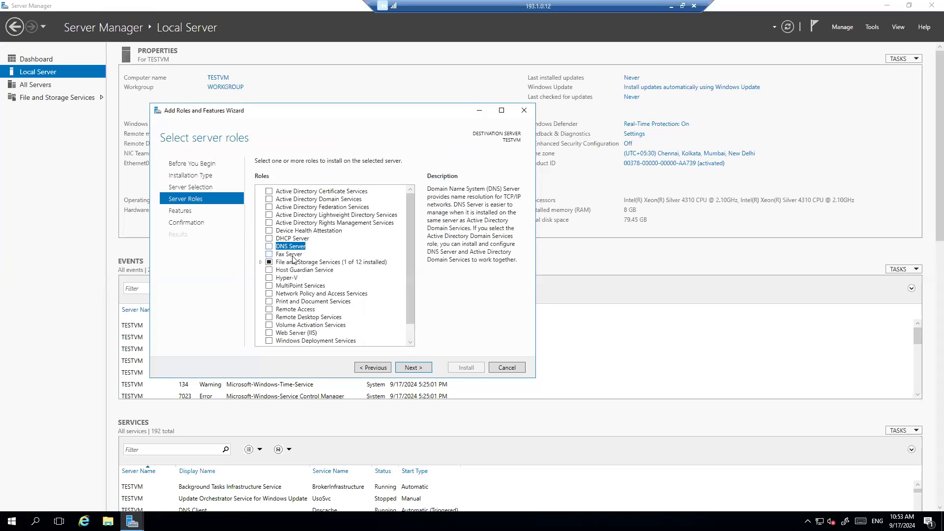
click(292, 256)
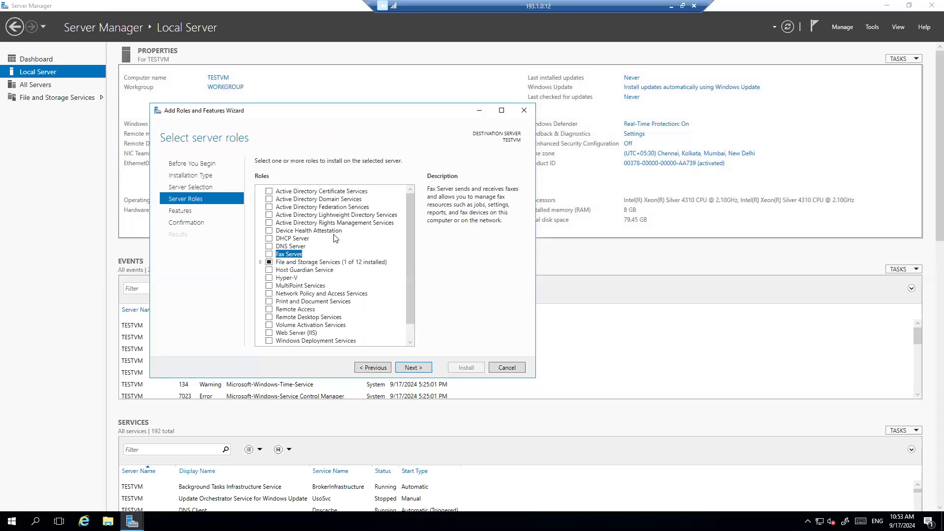
click(260, 263)
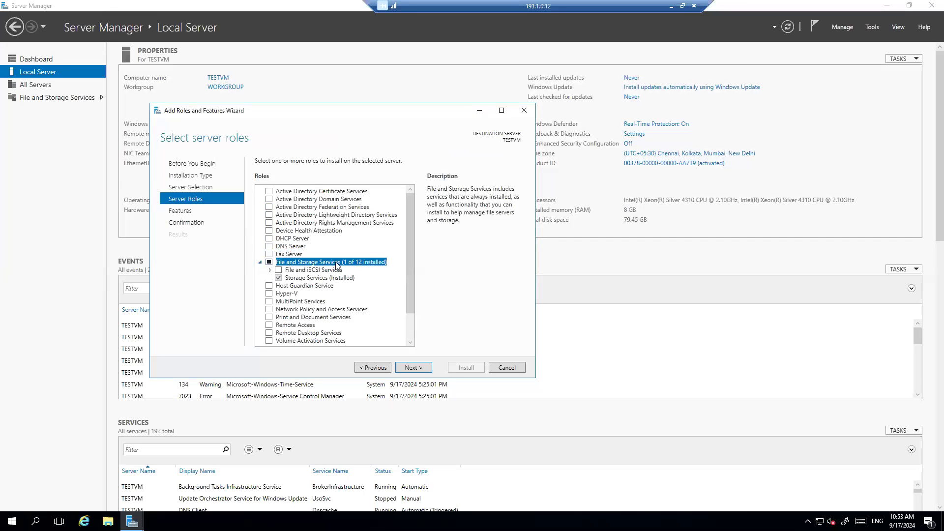
click(270, 270)
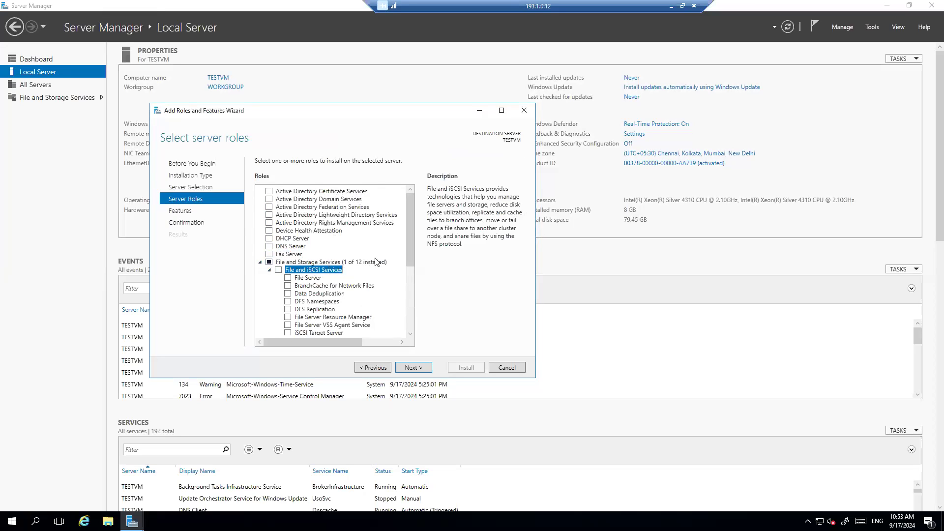
Step: Read the File Server and BranchCache for Network Files role descriptions
scroll(377, 262, down, 2)
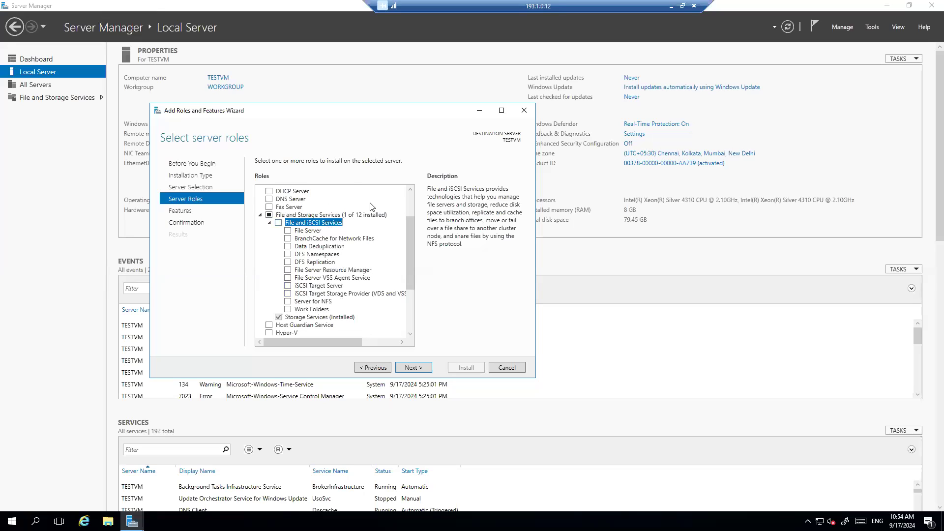
click(310, 231)
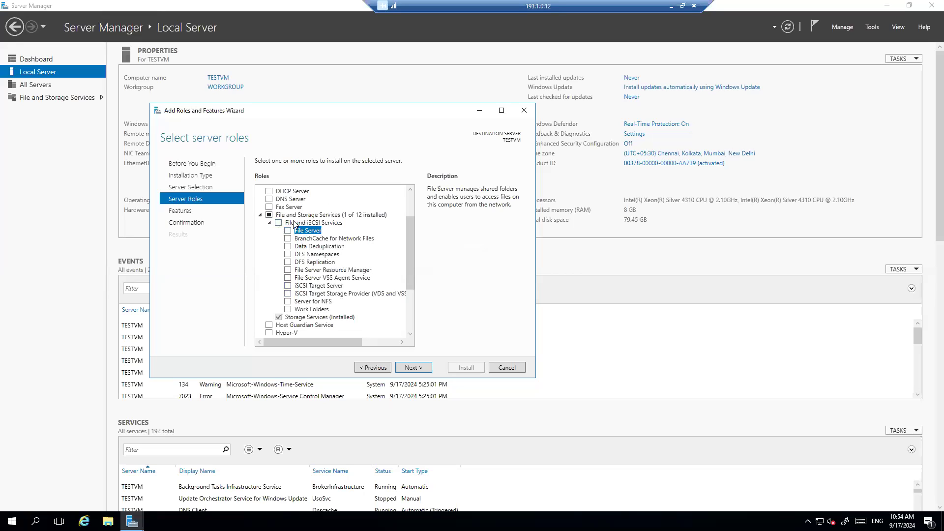
click(311, 240)
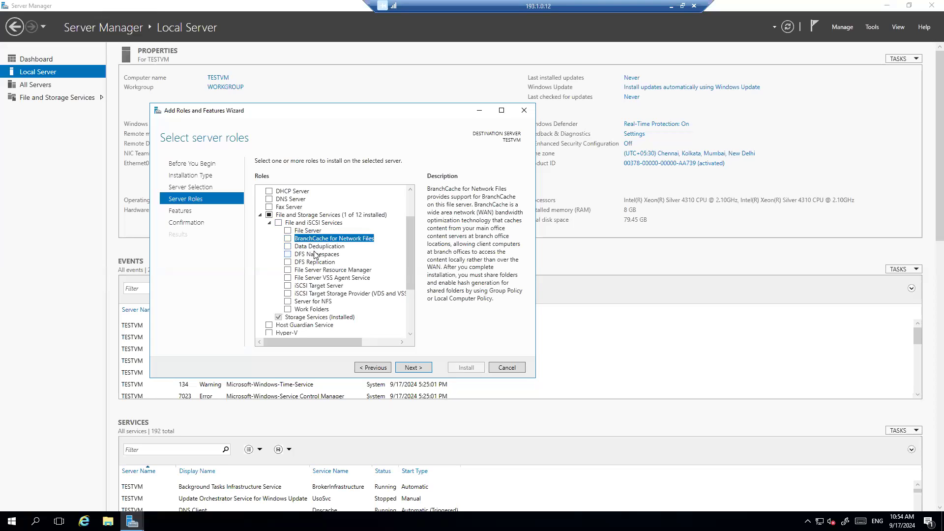
click(316, 247)
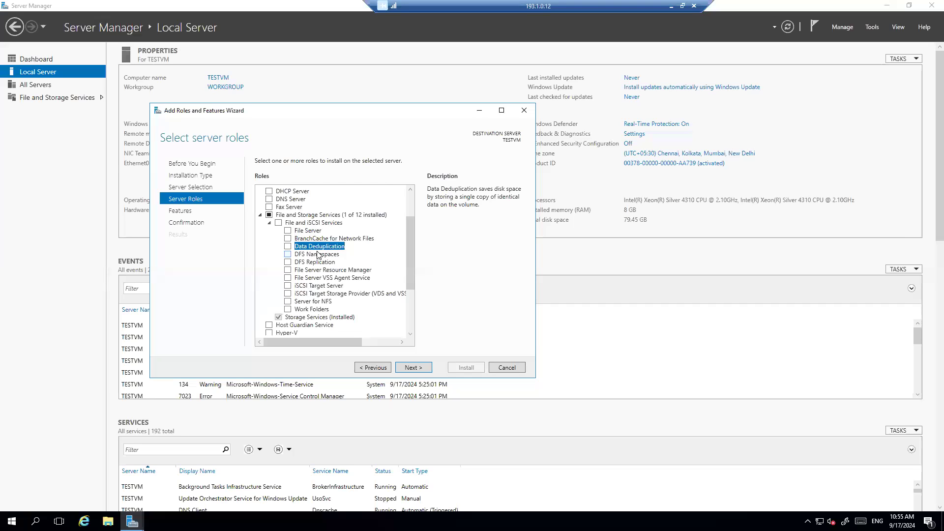
click(318, 255)
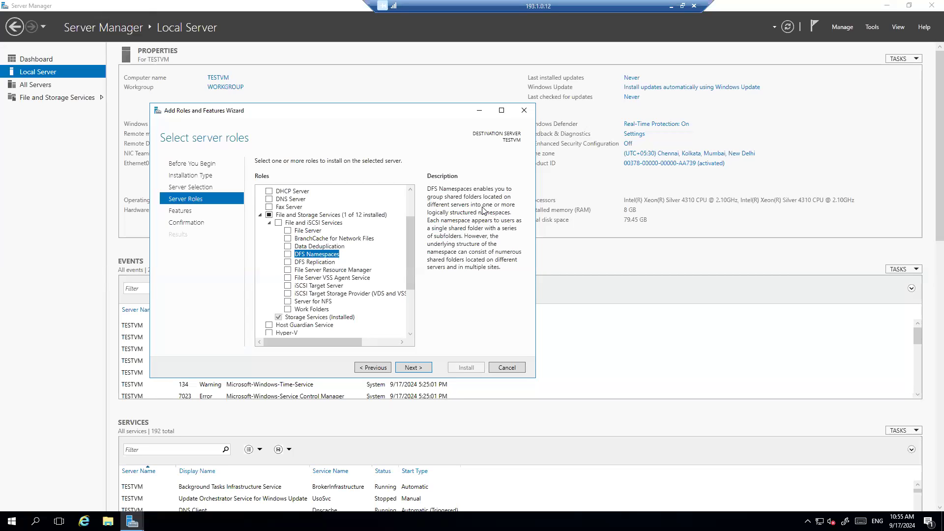
click(331, 272)
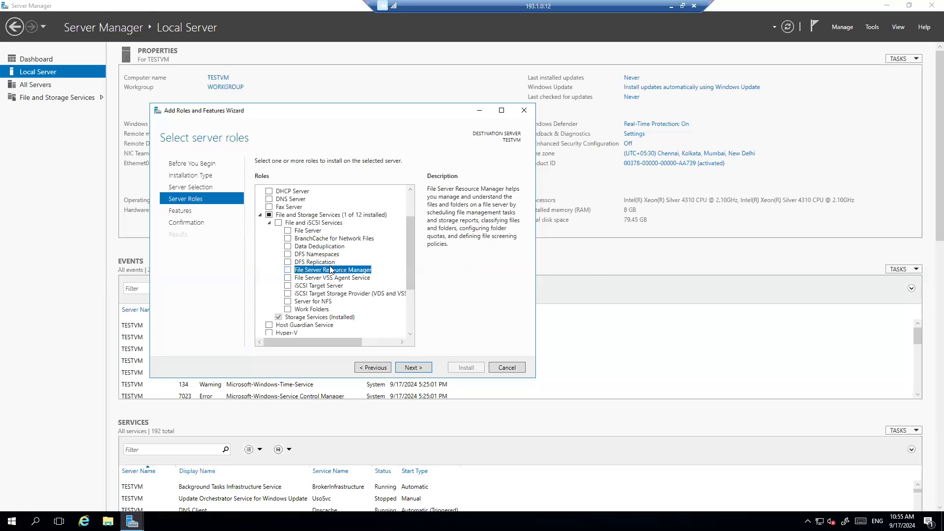
Step: Read descriptions of File Server VSS Agent, iSCSI Target Server, iSCSI Target Storage Provider, Server for NFS, Work Folders
click(307, 279)
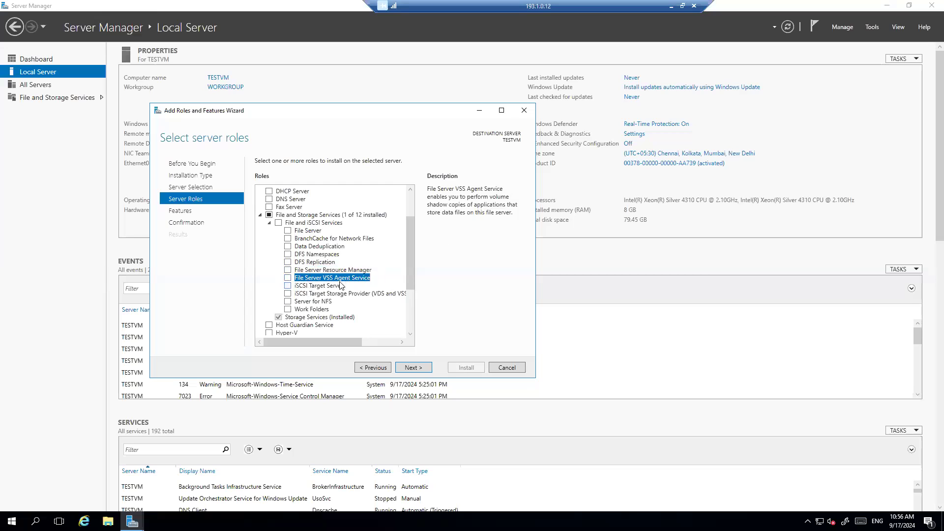
click(311, 286)
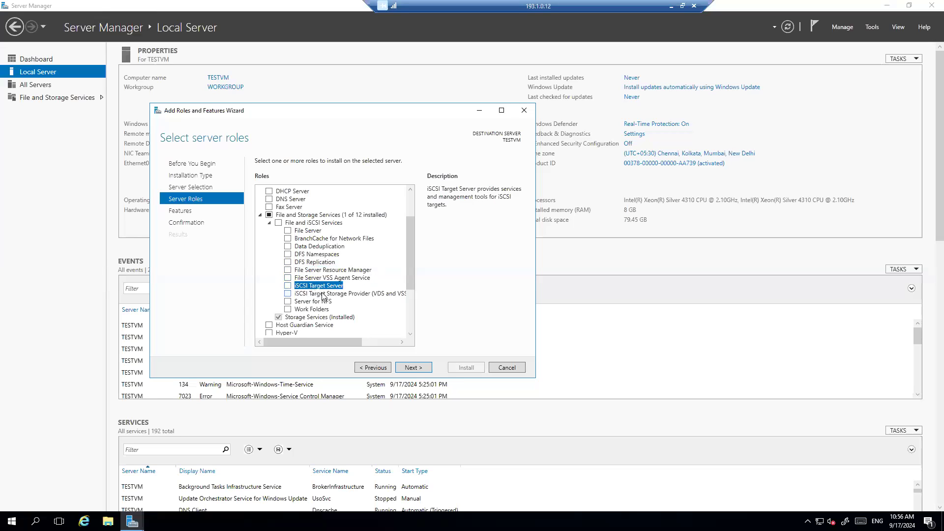
click(322, 294)
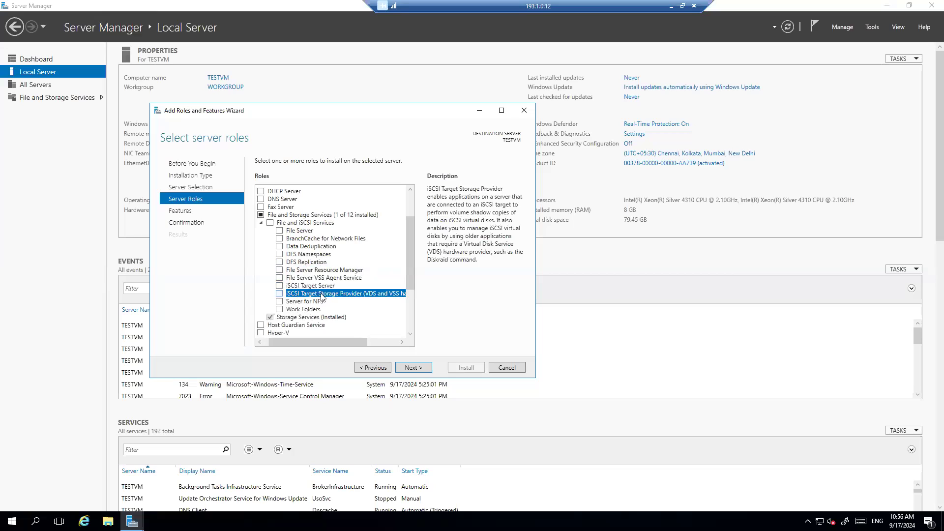
click(316, 302)
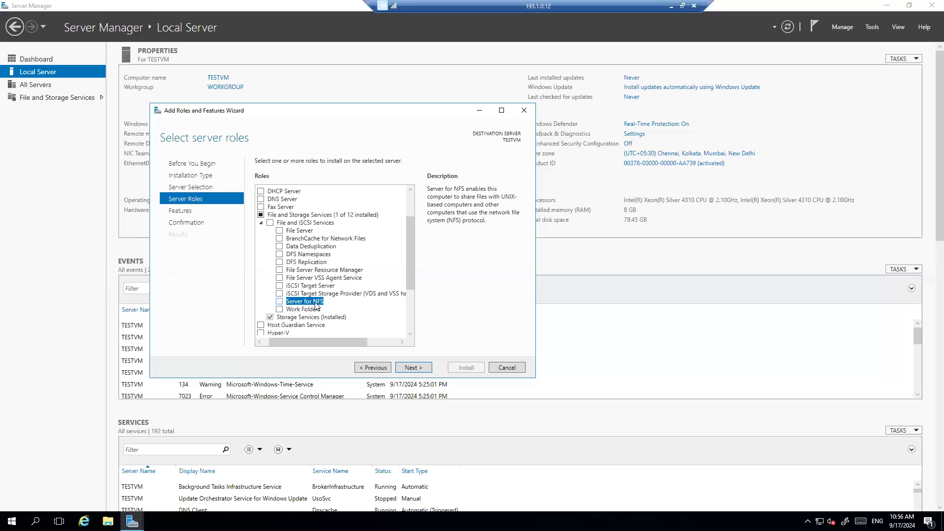
click(304, 310)
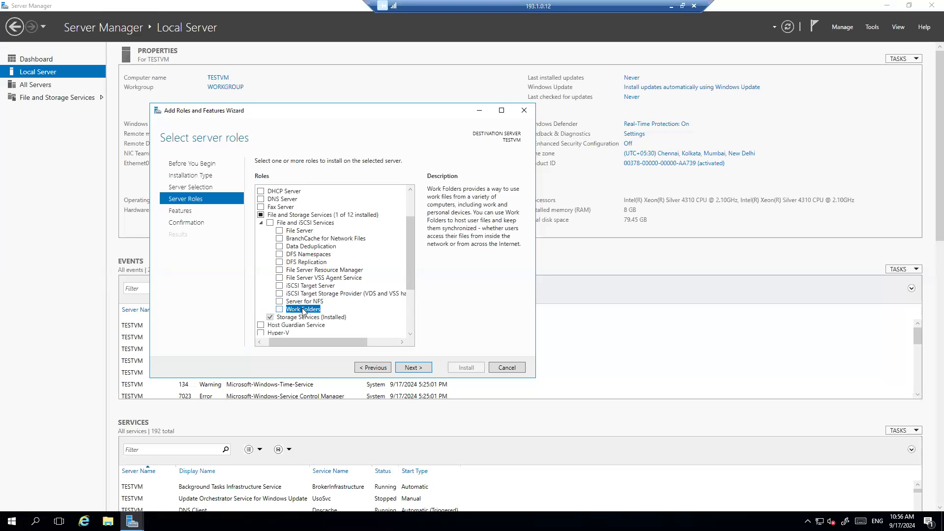
Step: Collapse File and iSCSI Services and read the Storage Services and Hyper-V descriptions
scroll(319, 304, down, 1)
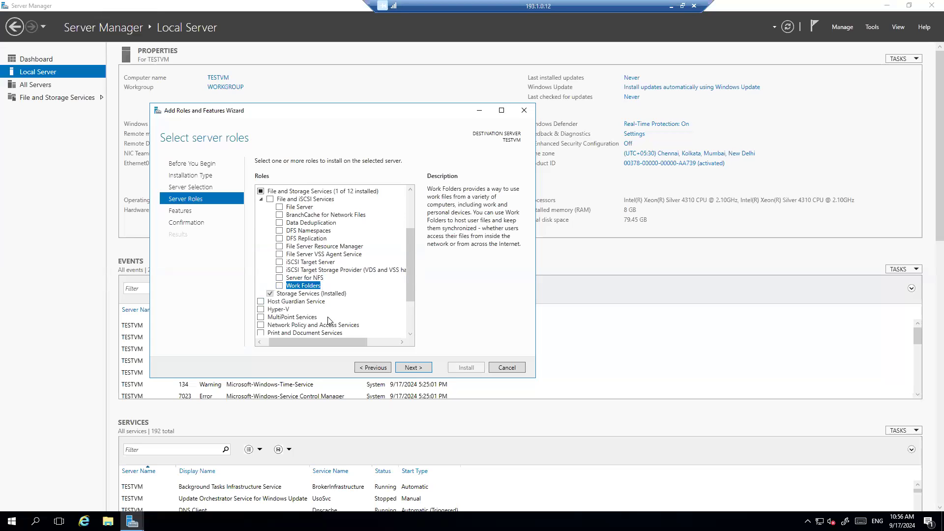
scroll(331, 311, down, 1)
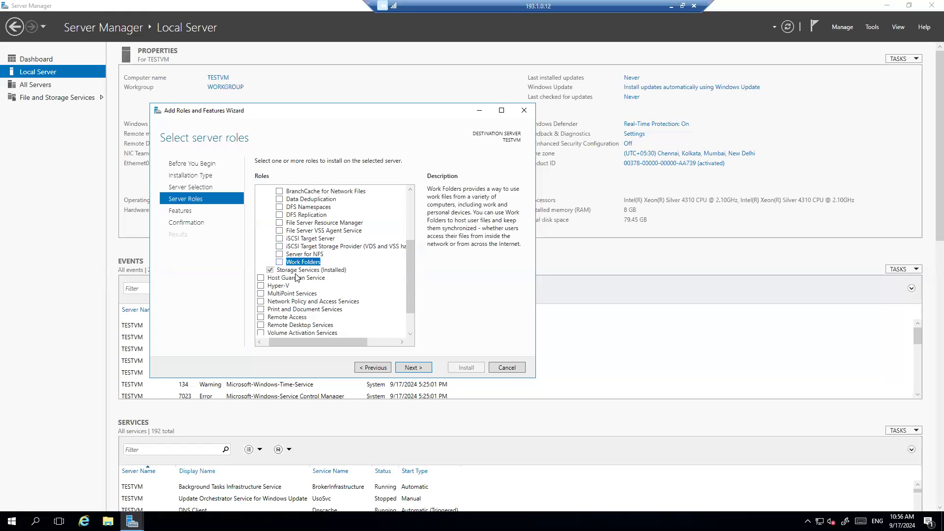
scroll(296, 273, down, 1)
scroll(276, 272, up, 5)
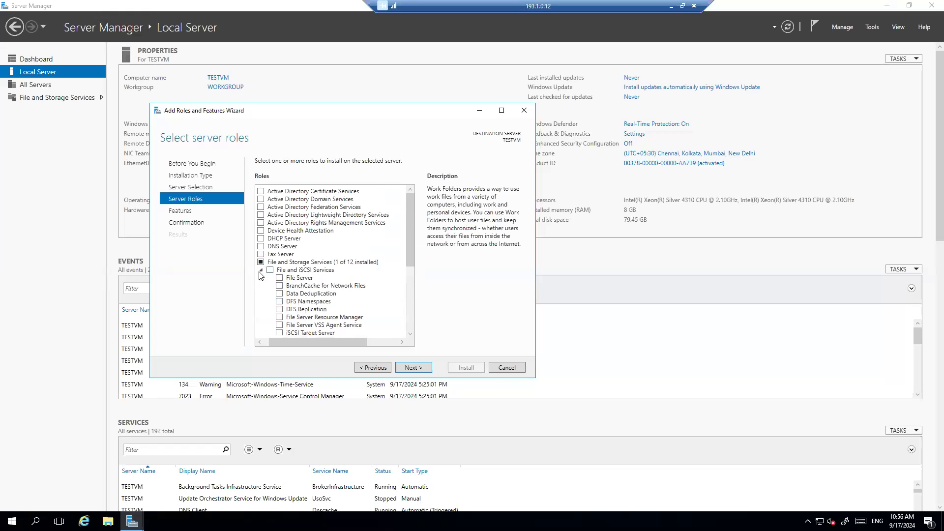
click(261, 270)
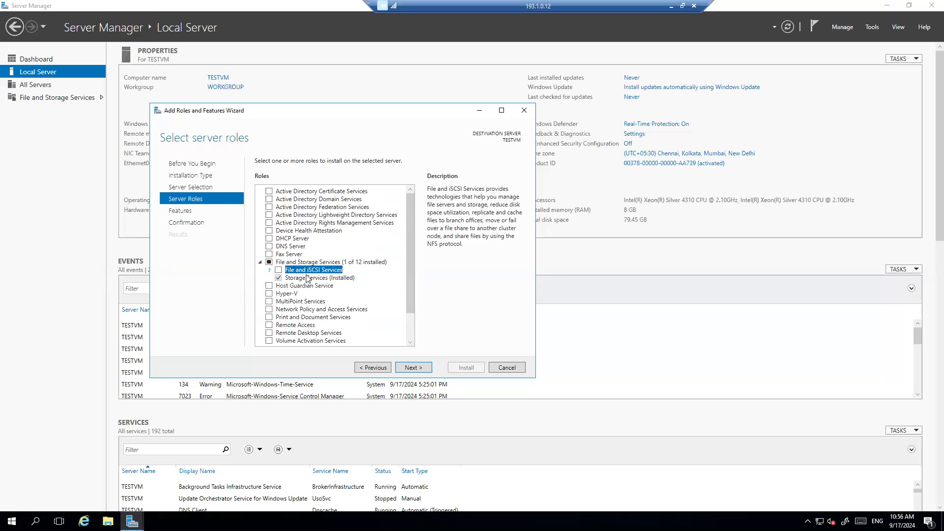
click(308, 279)
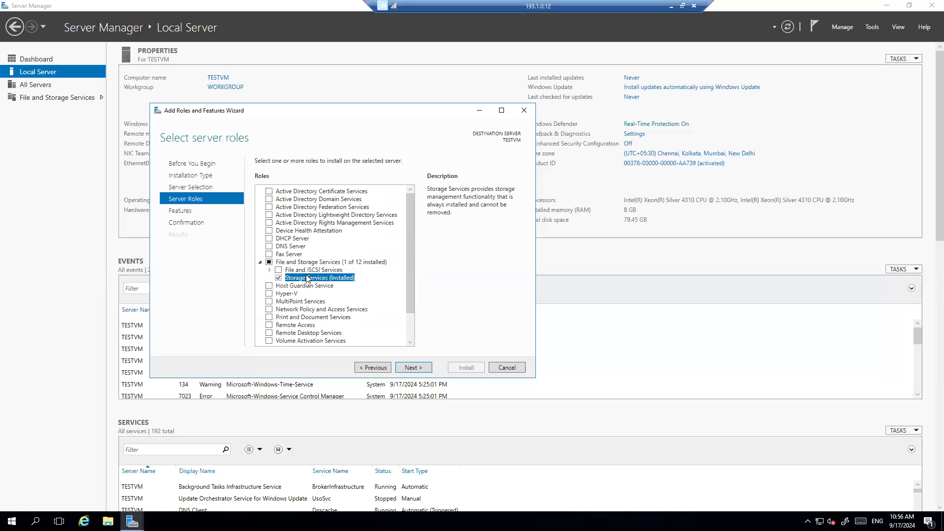
click(288, 294)
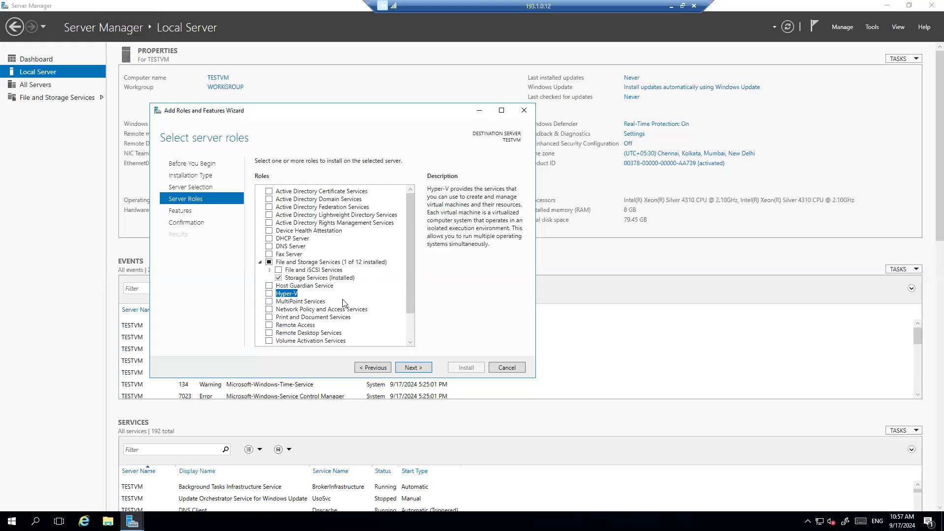
click(269, 294)
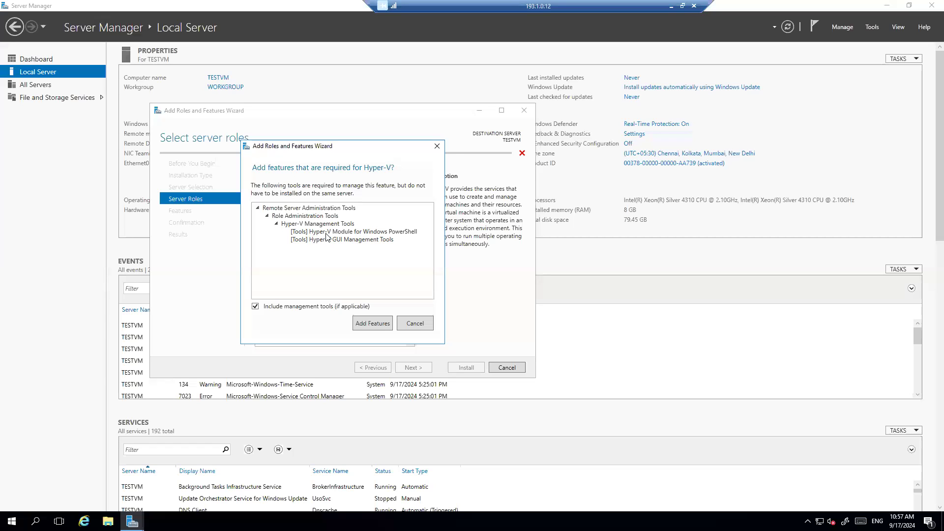
click(407, 326)
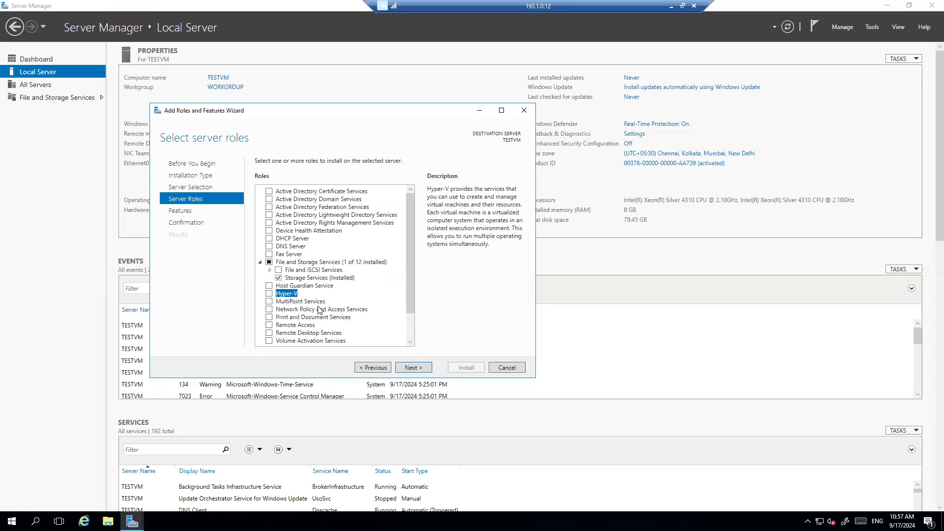
scroll(332, 323, down, 2)
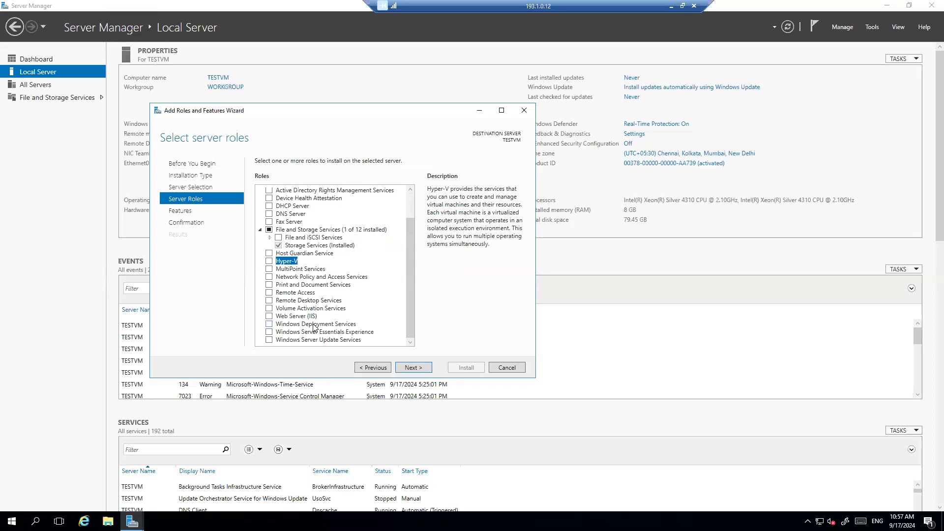
click(314, 324)
click(306, 318)
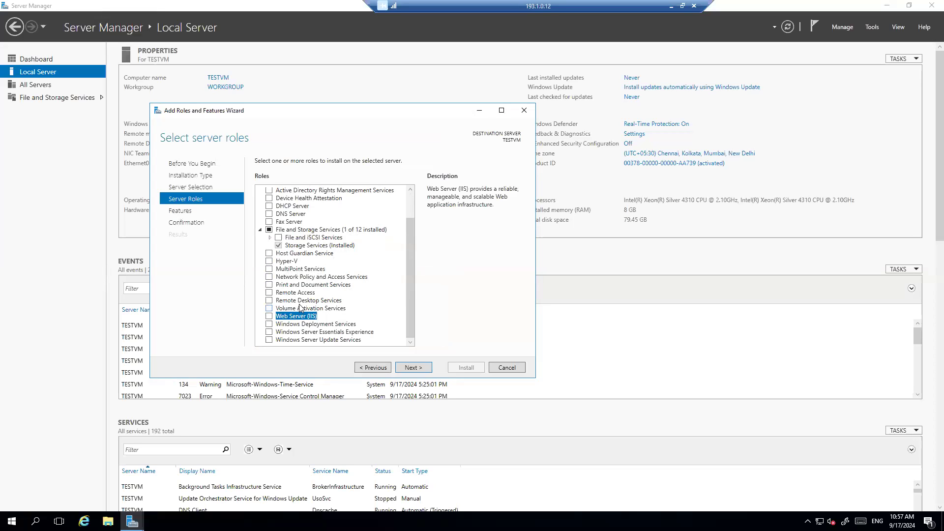
click(301, 302)
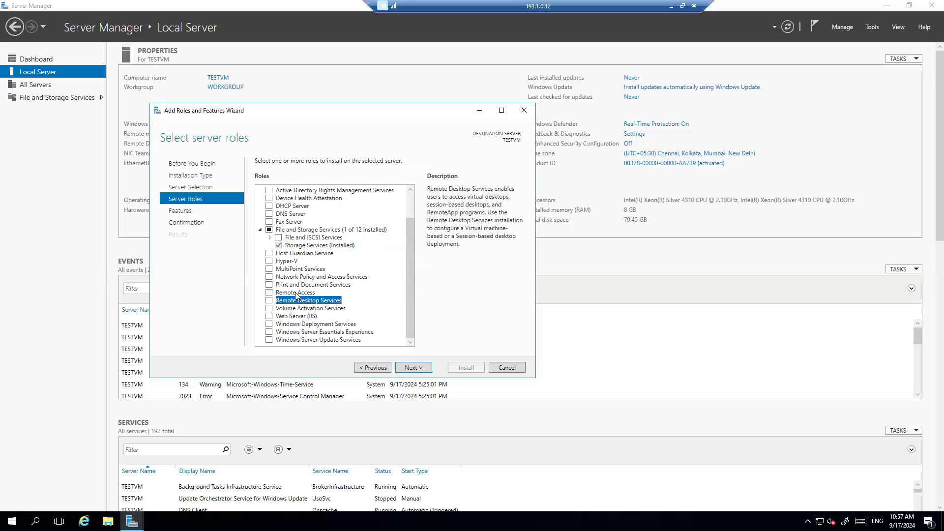
click(297, 294)
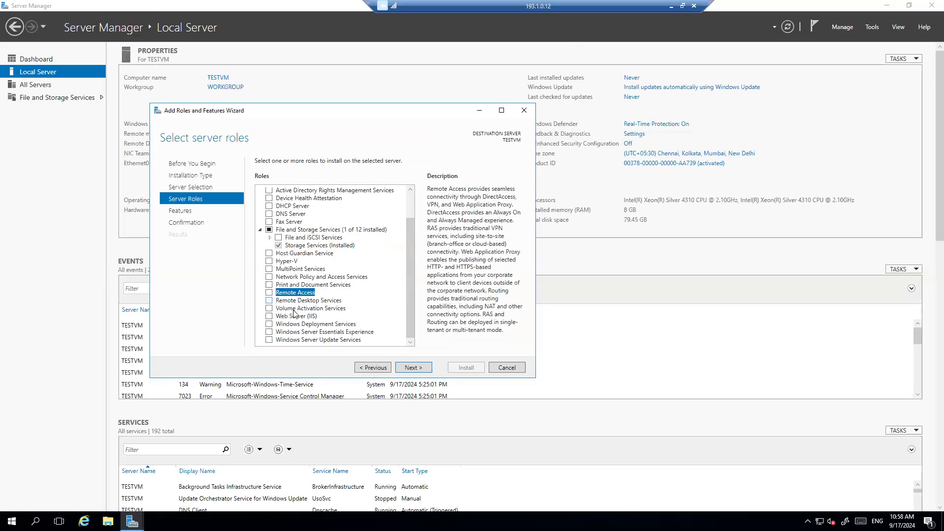
click(291, 340)
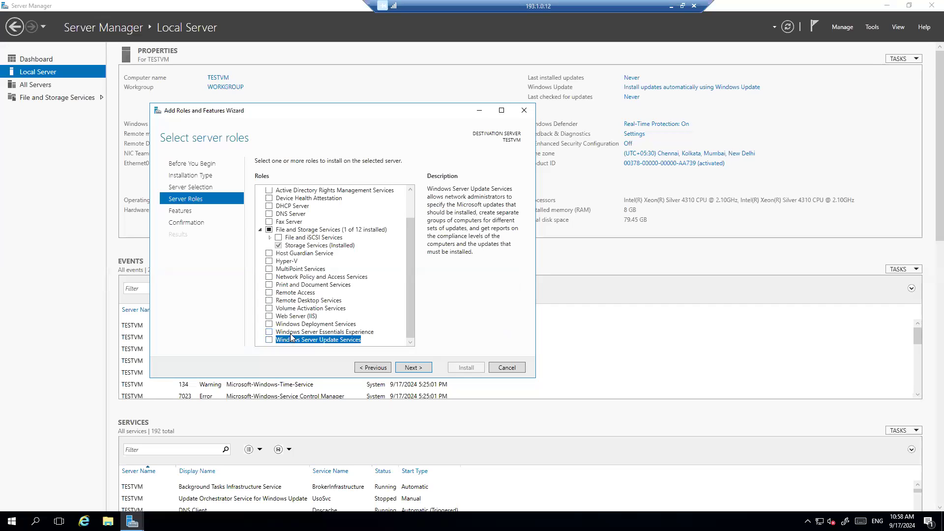
scroll(294, 303, up, 1)
scroll(294, 301, down, 1)
Step: Advance from Select server roles to Select features without adding any role
click(411, 368)
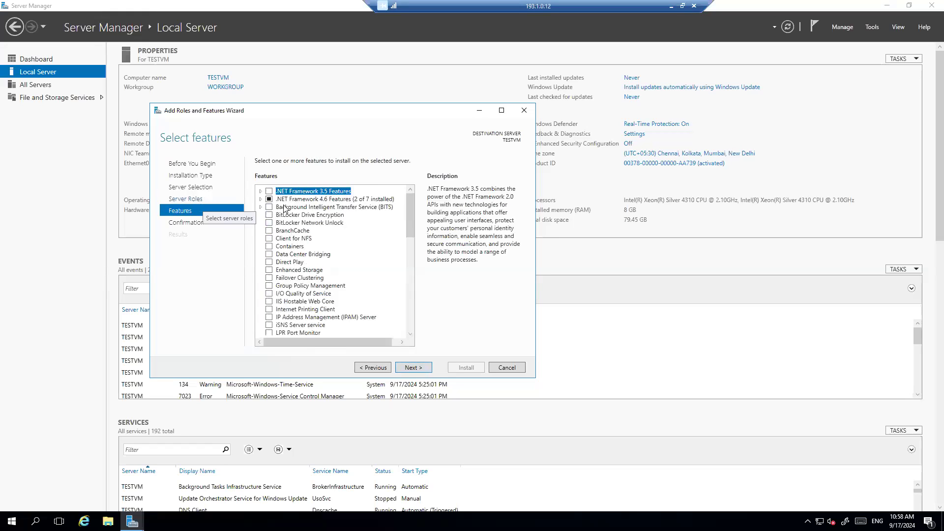
scroll(315, 252, down, 6)
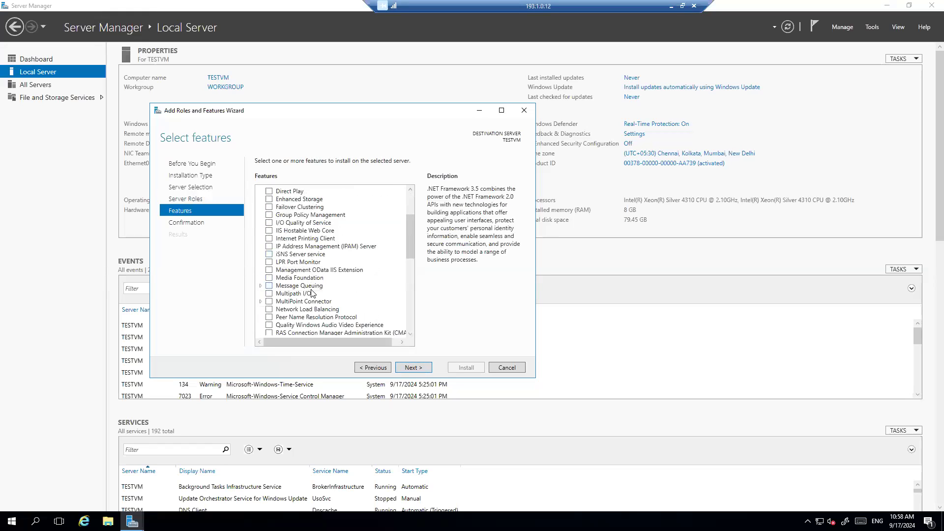
scroll(317, 327, down, 3)
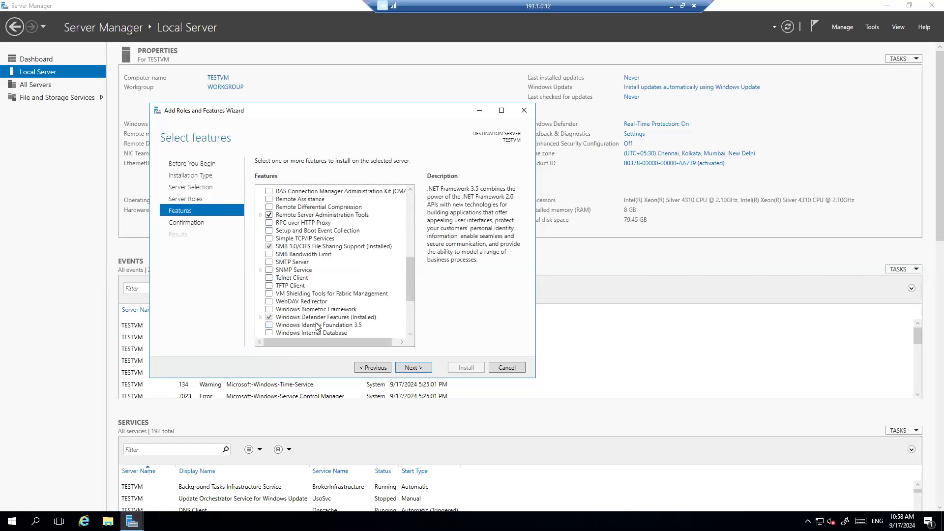
scroll(316, 326, up, 9)
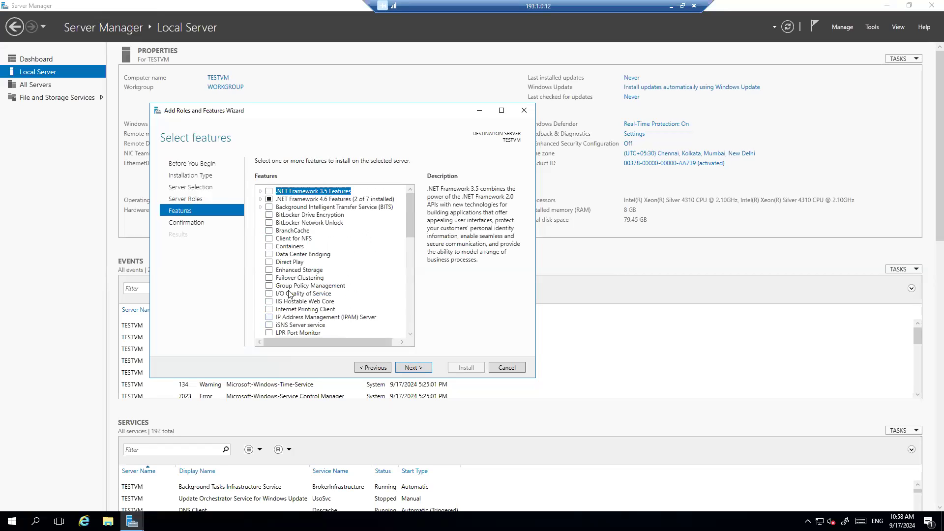
click(298, 279)
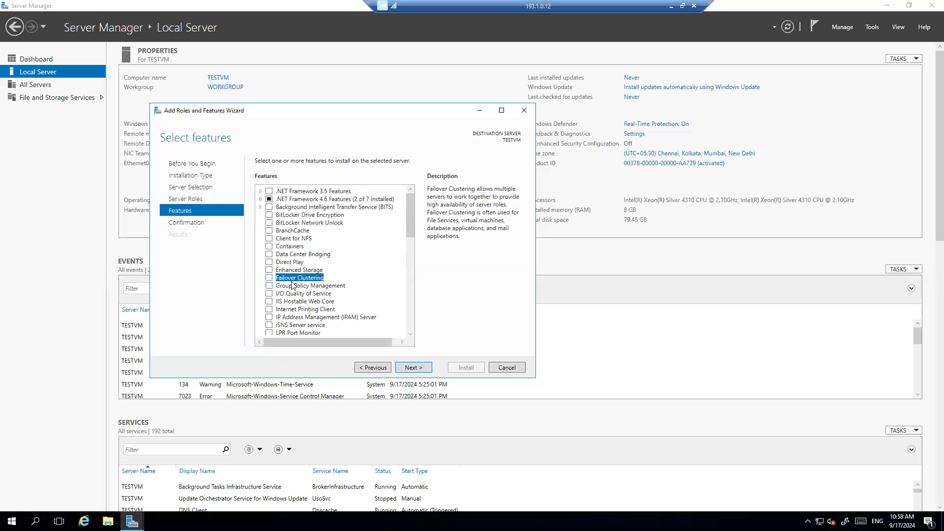
click(295, 239)
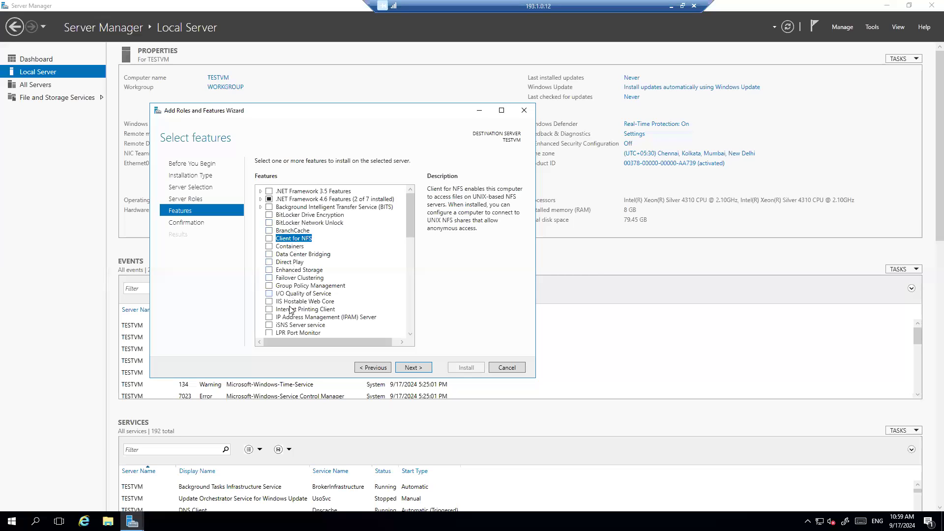
click(294, 249)
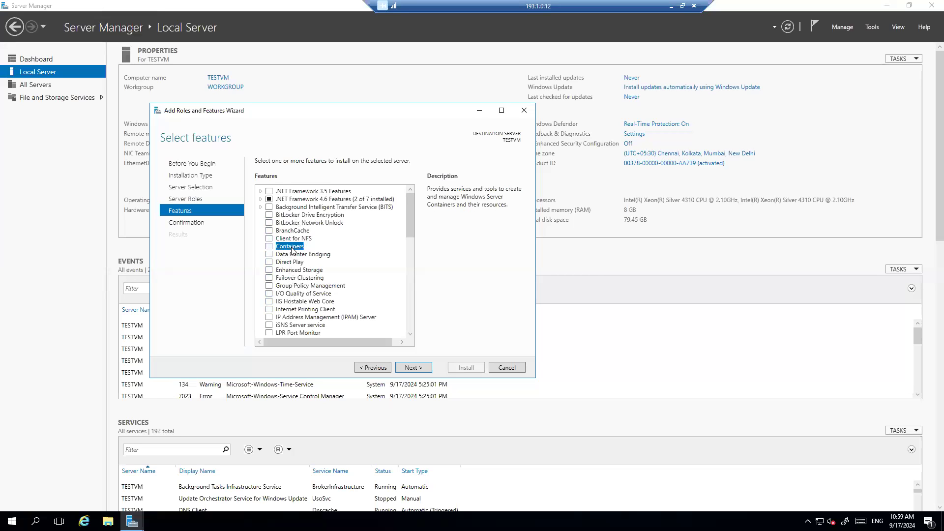
click(328, 286)
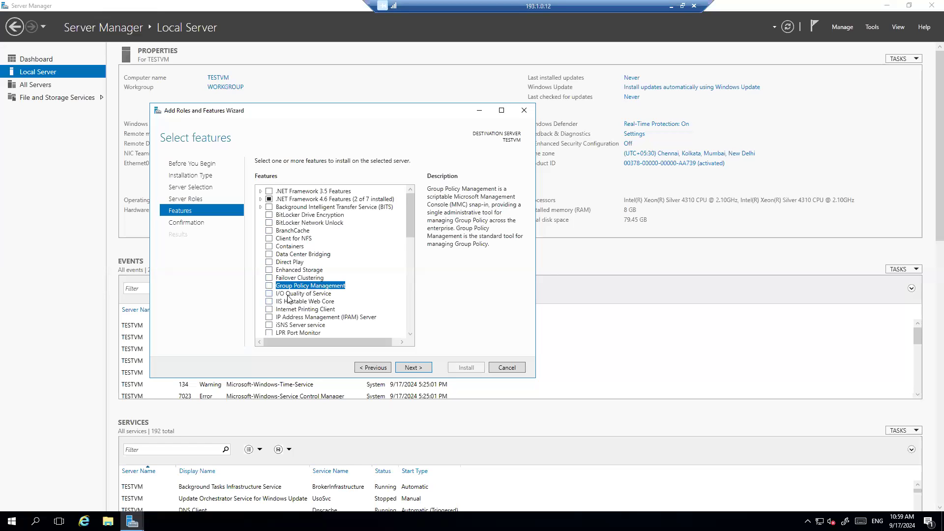
scroll(289, 301, down, 1)
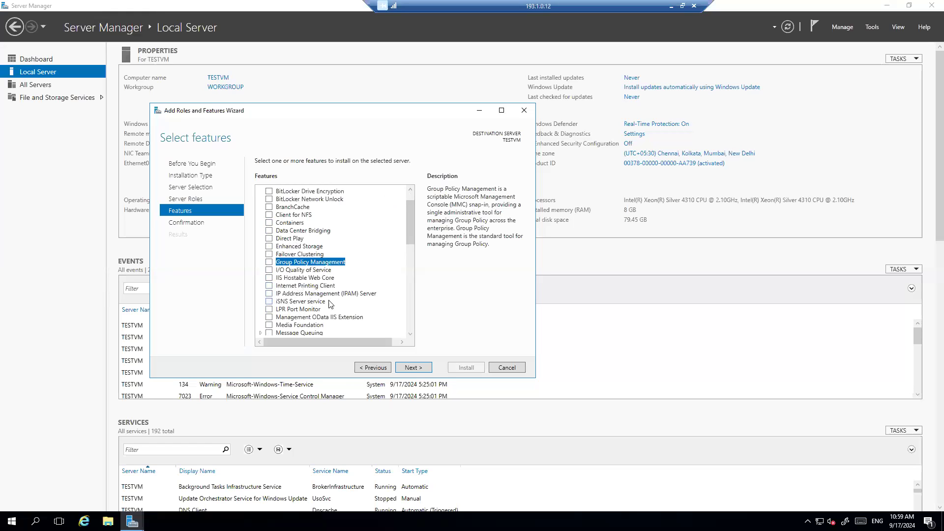
scroll(326, 328, down, 3)
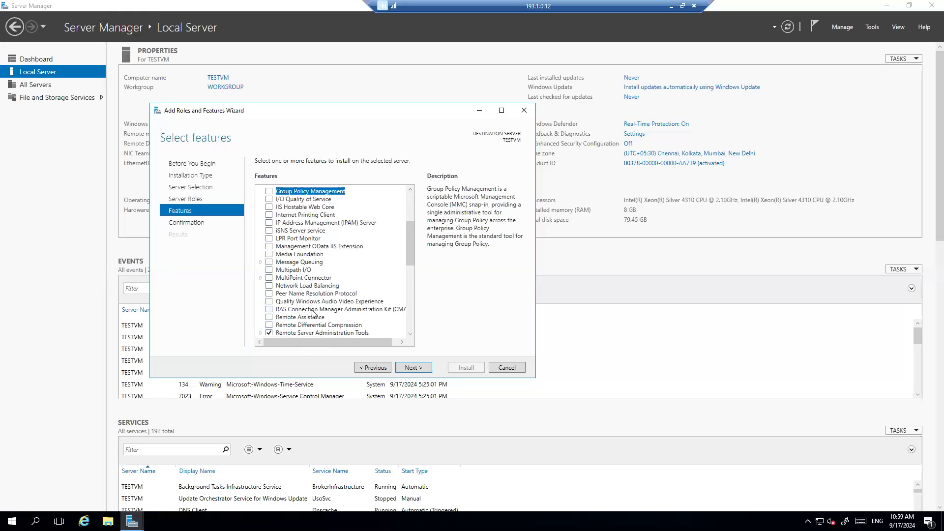
scroll(313, 312, down, 5)
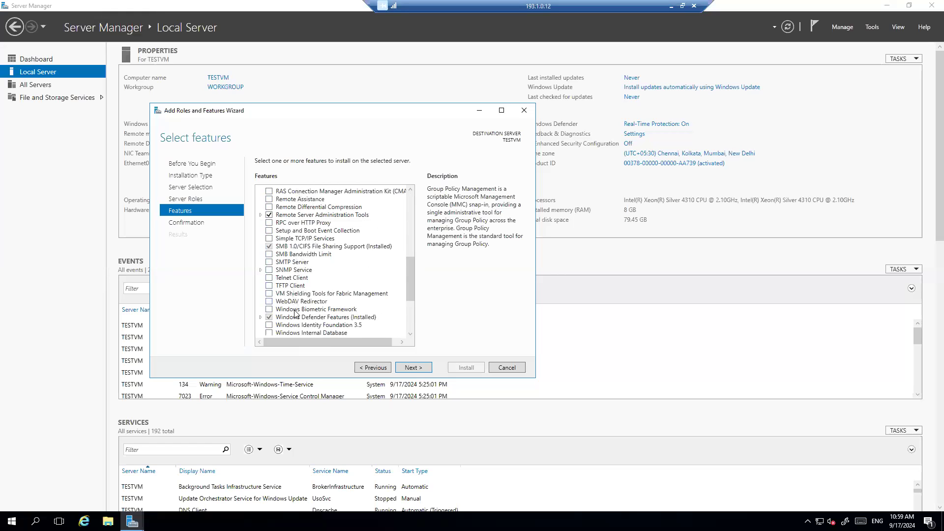
scroll(296, 315, down, 4)
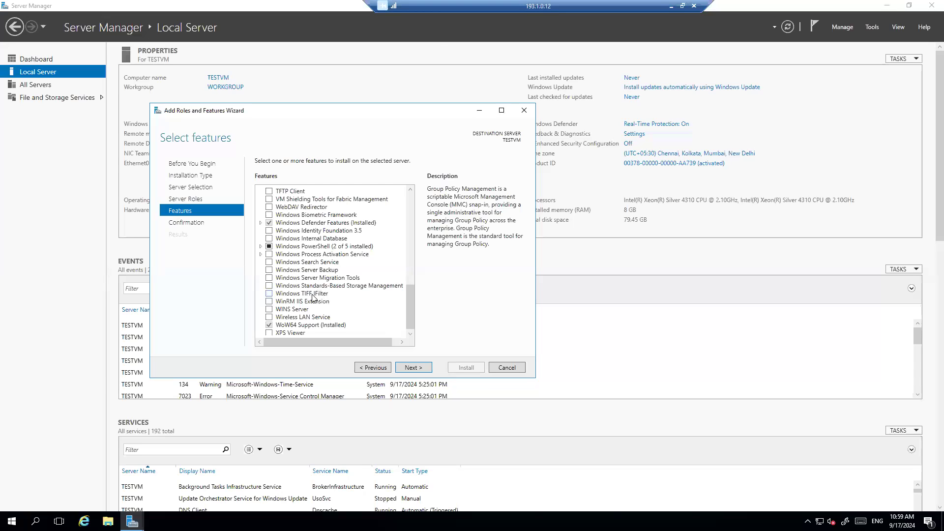
scroll(307, 321, down, 1)
scroll(305, 328, up, 11)
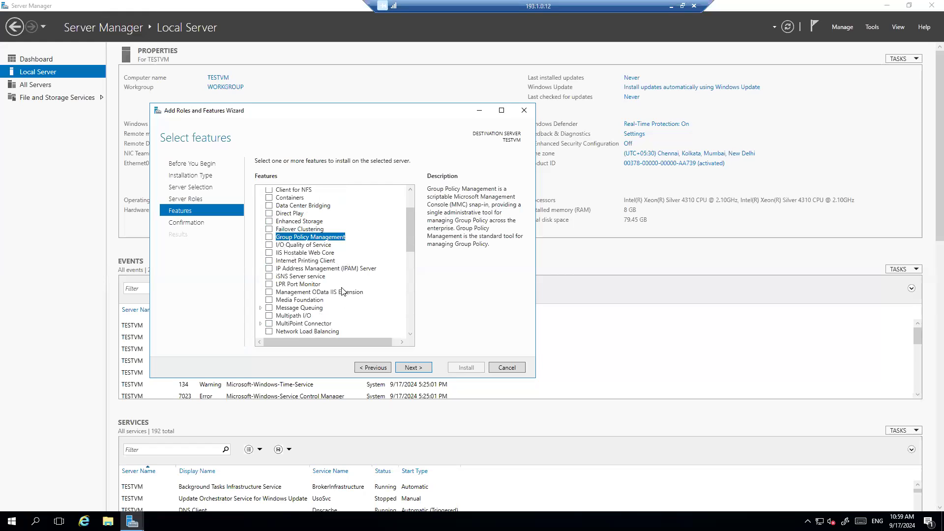
scroll(343, 290, down, 10)
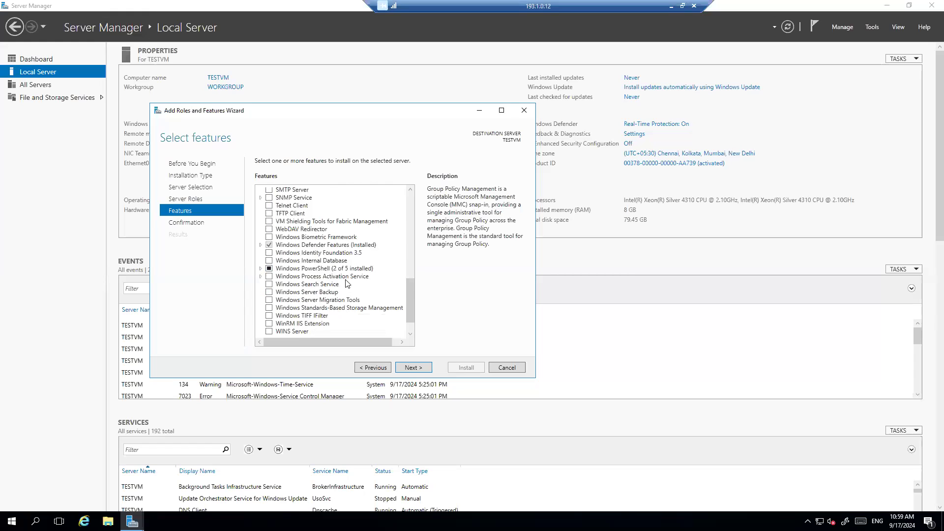
Step: Advance to the confirmation page listing RSAT with DHCP and DNS Server Tools
click(411, 367)
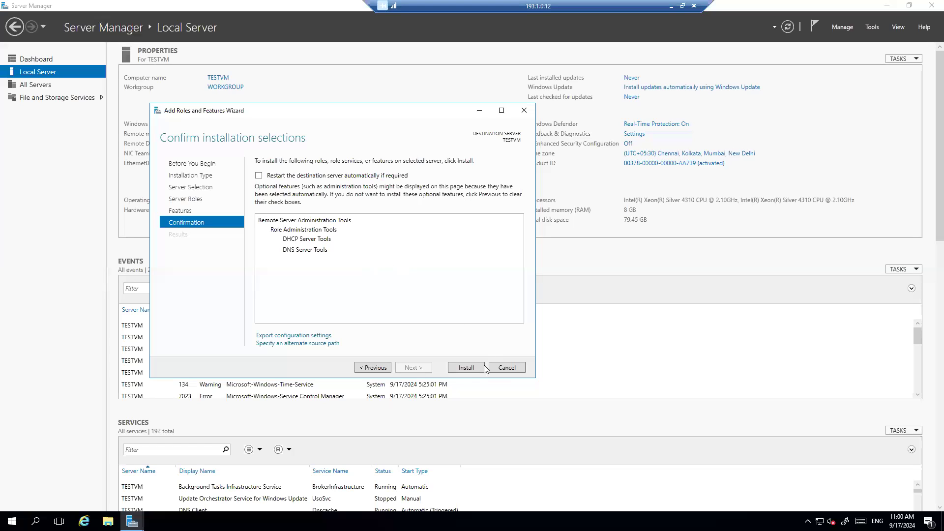
Step: Cancel the wizard, show File and Storage Services > Servers with TESTVM, and check the Manage menu
click(507, 368)
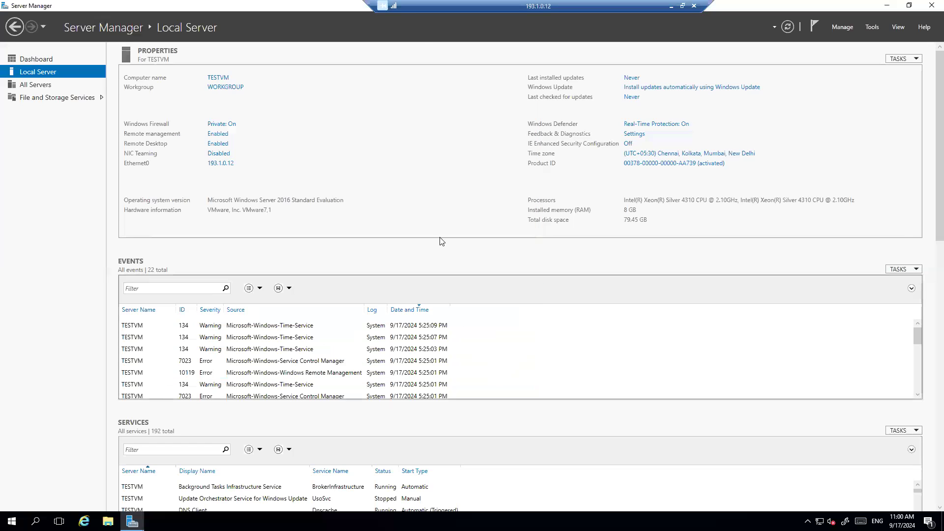
click(34, 87)
click(36, 99)
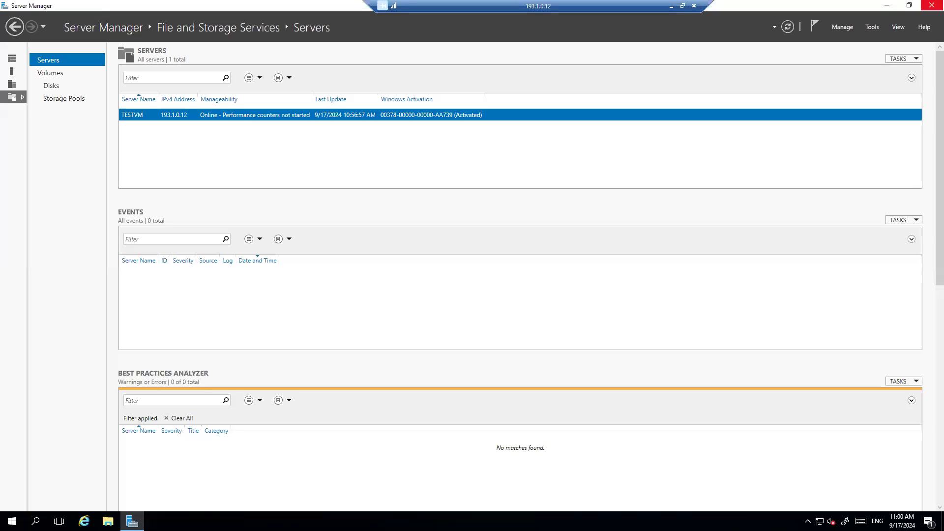
click(842, 28)
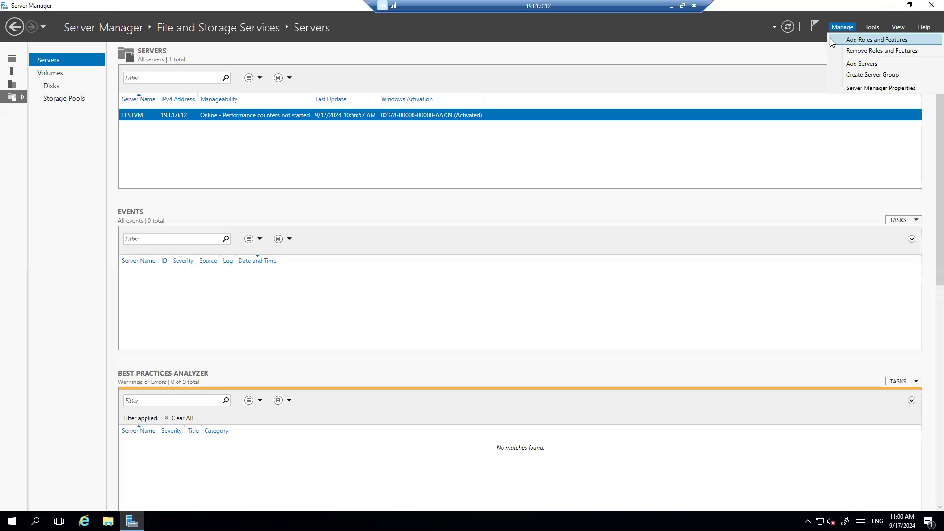
click(817, 214)
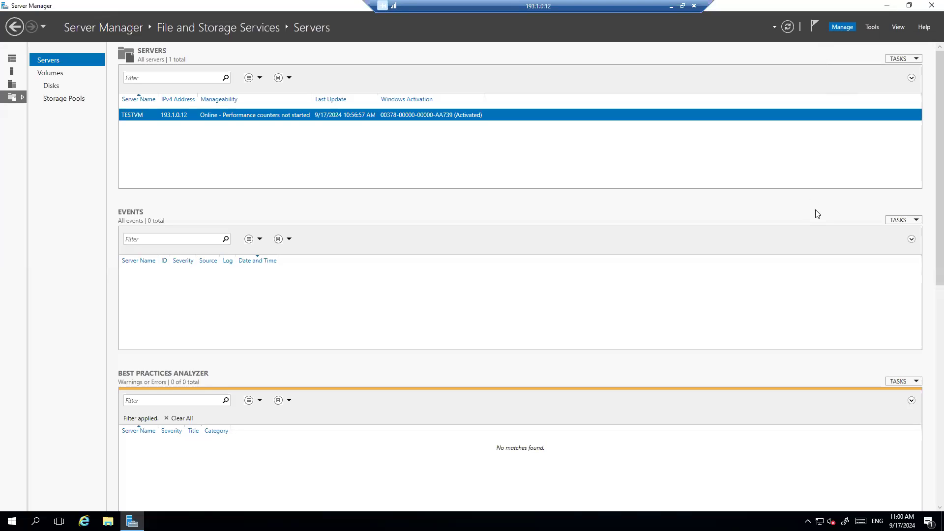